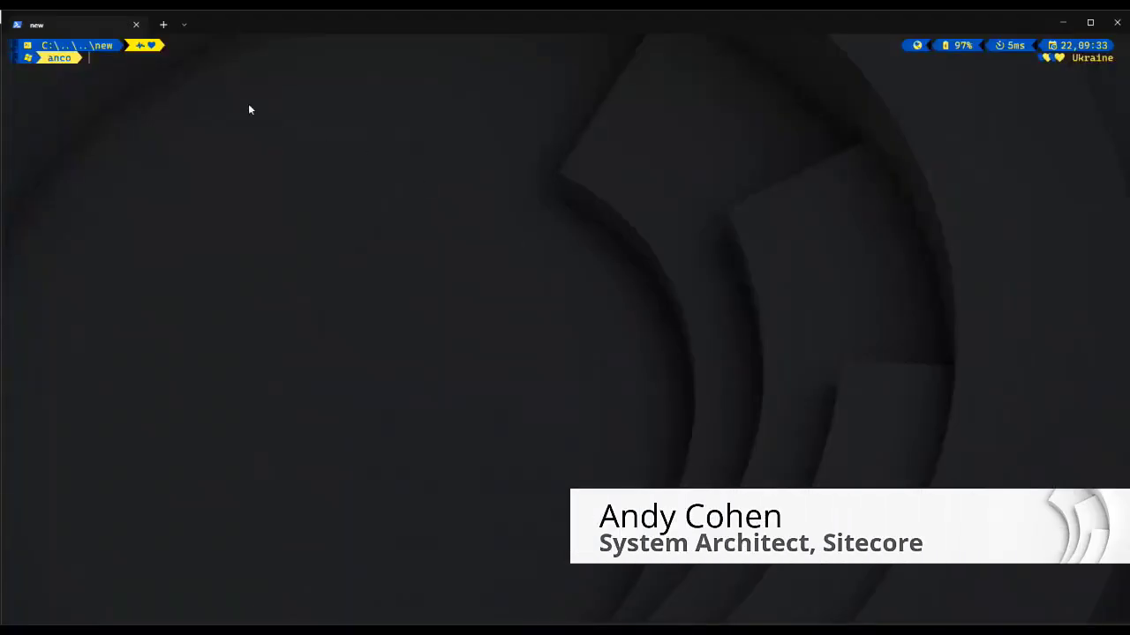
Step: Run 'sitecore cloud login' in PowerShell to begin the device login
type("sitecore cloud login")
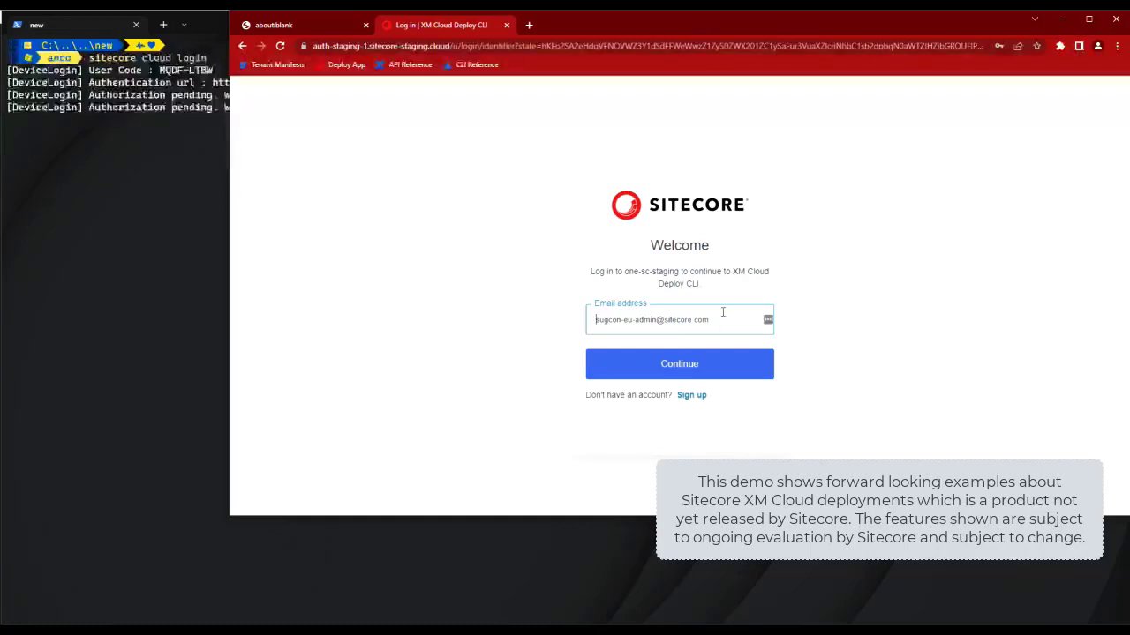
Step: Sign in to Sitecore Identity with the account e-mail and password
left_click(720, 364)
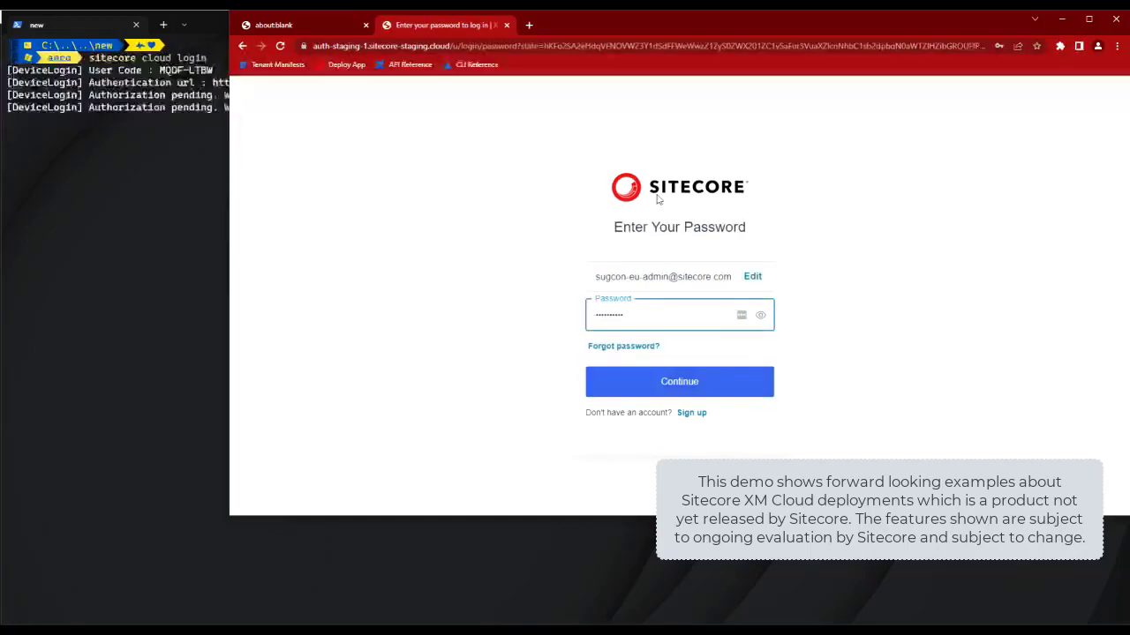
left_click(635, 385)
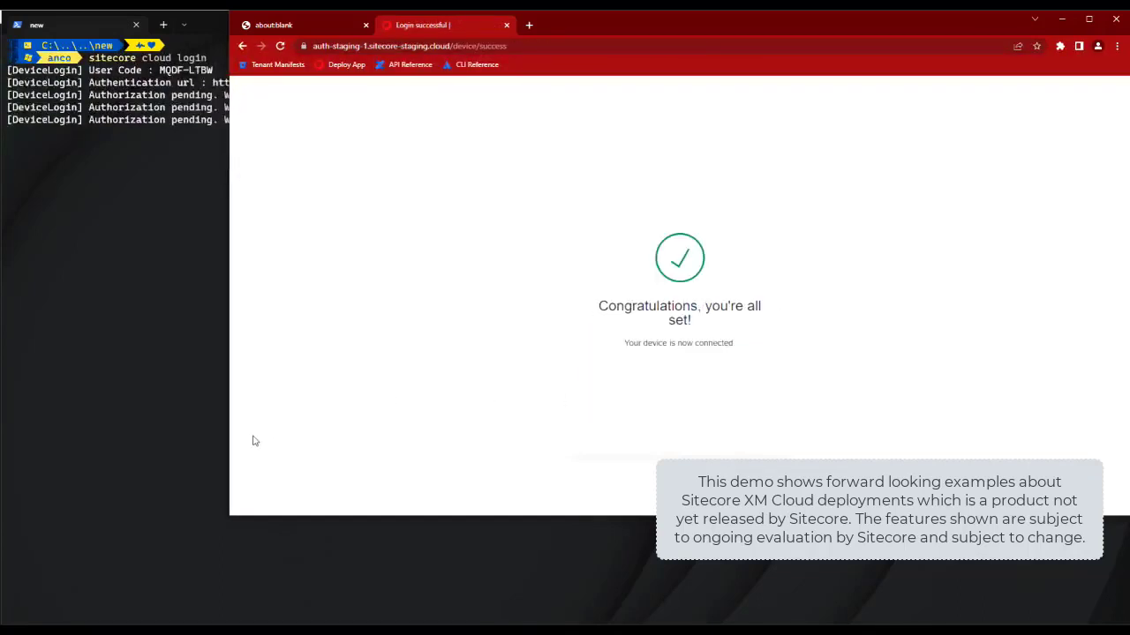
Step: Create project sugcon20 in region weu, then a 'dev' environment using its copied project ID
left_click(141, 208)
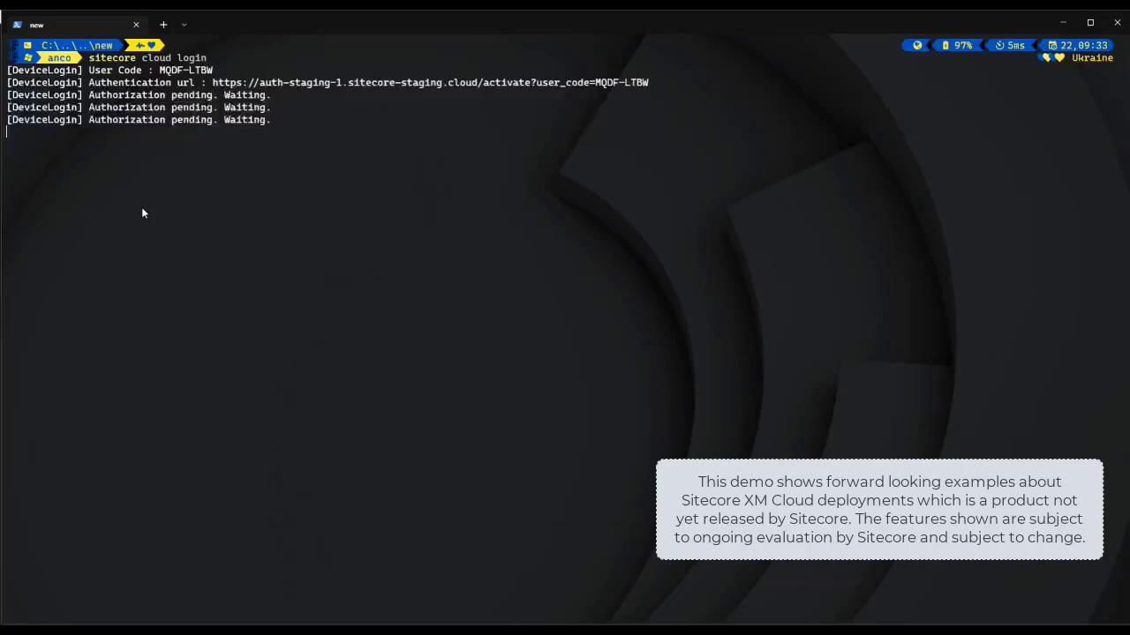
type("sitecore cl")
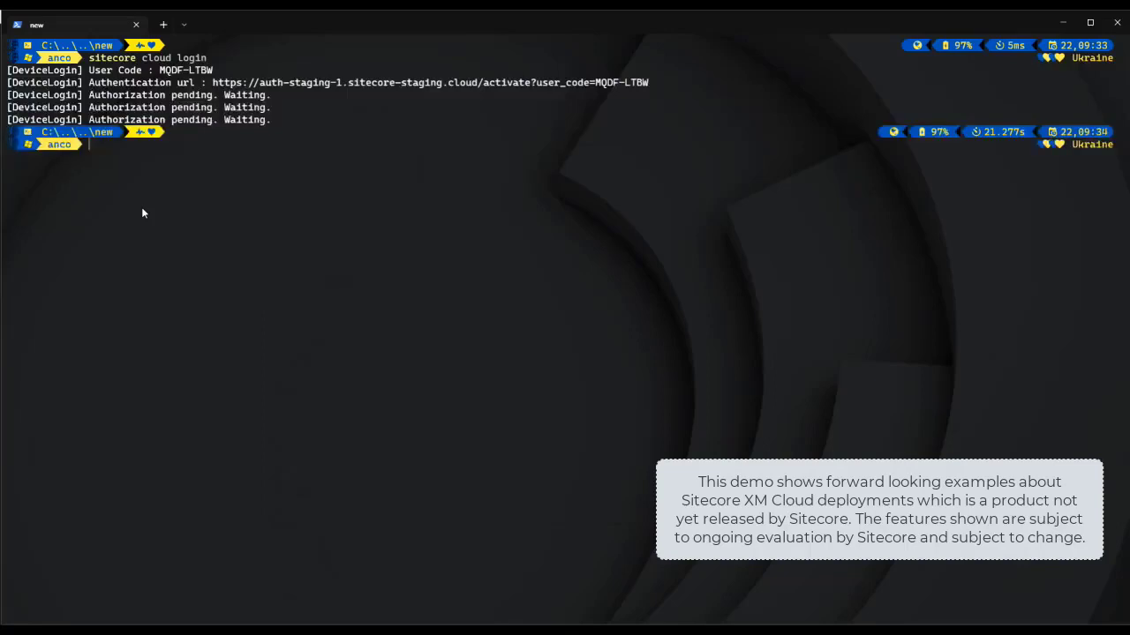
type("oud ")
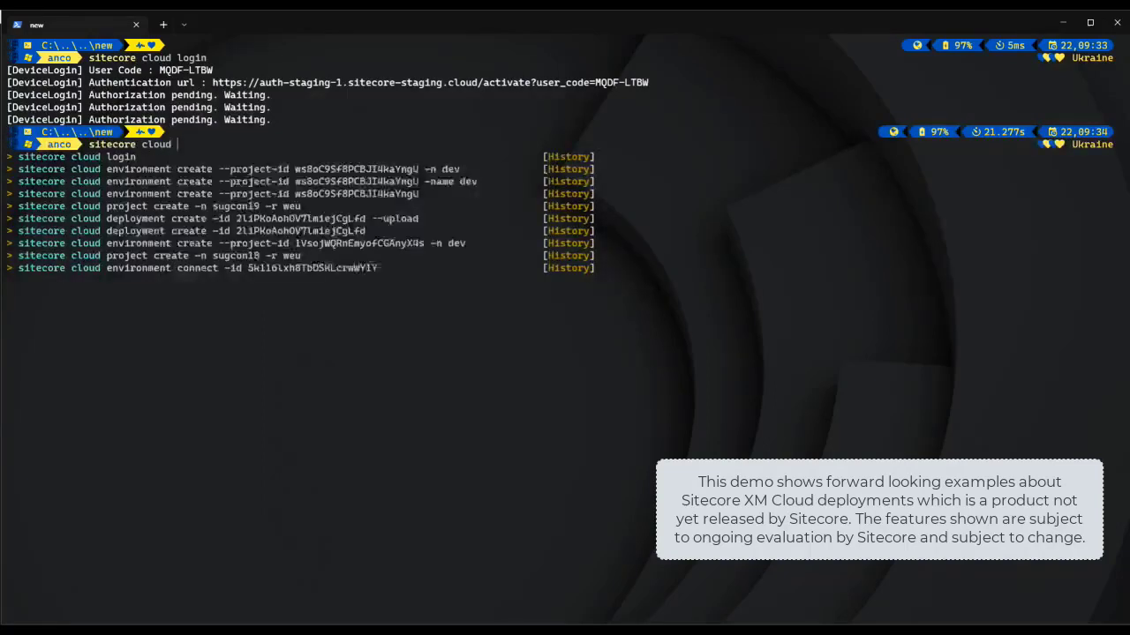
type("project create")
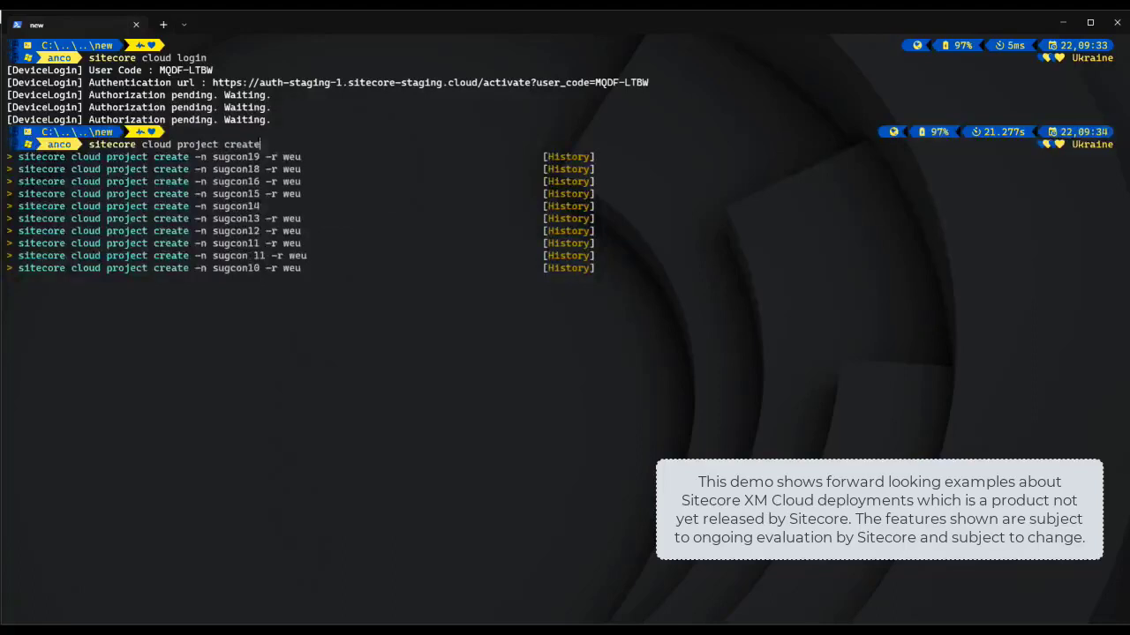
type(" -n sugcon20 ")
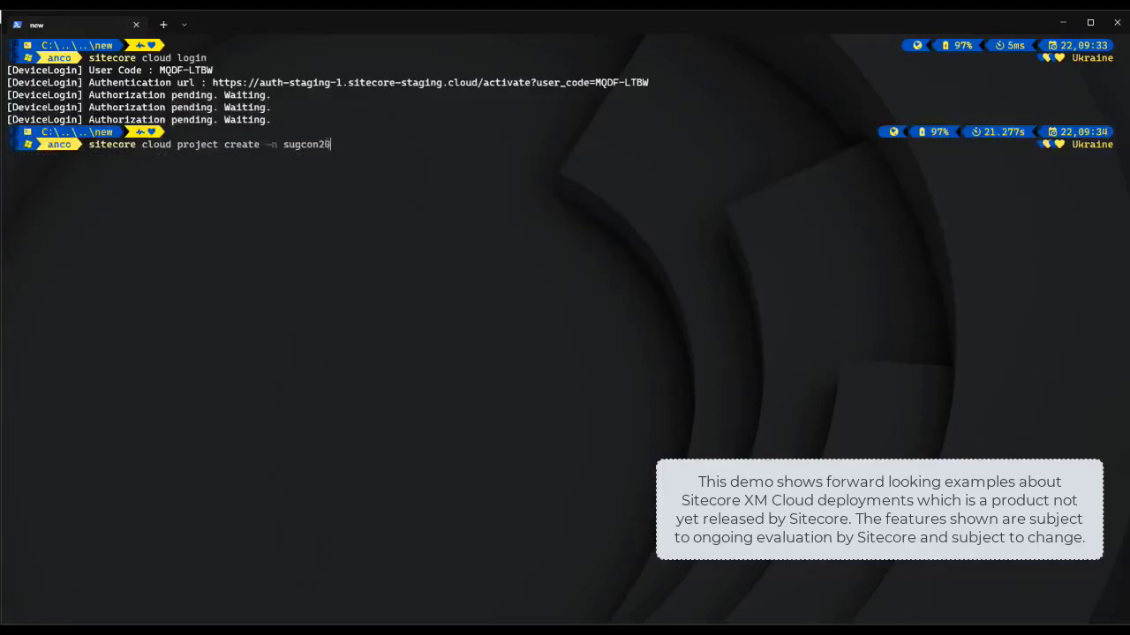
type("-r weu")
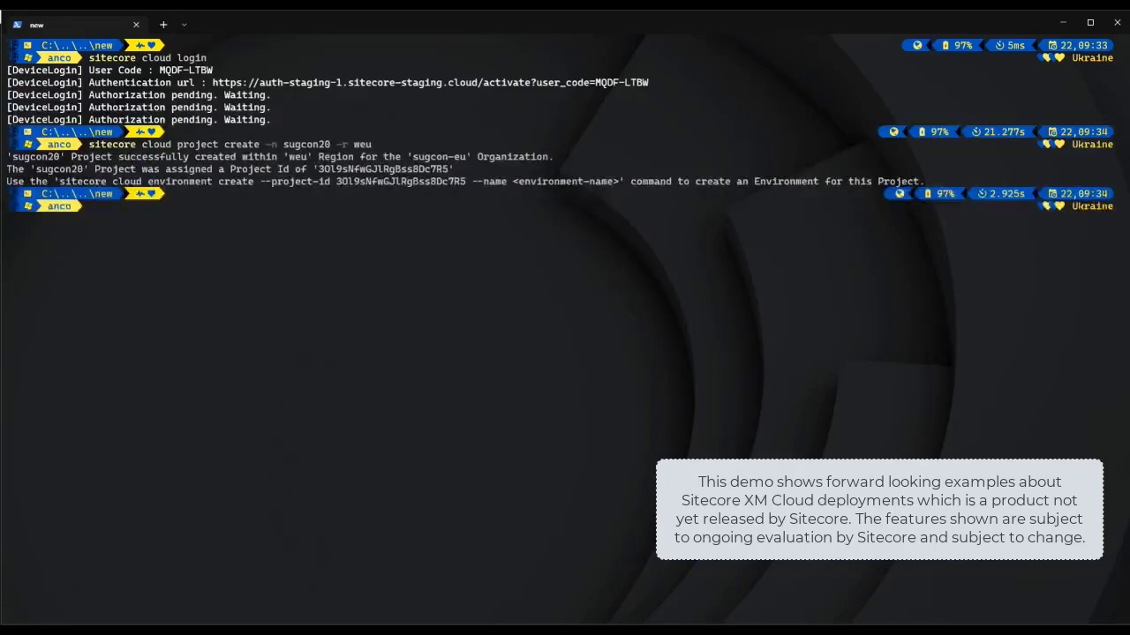
type("siteco")
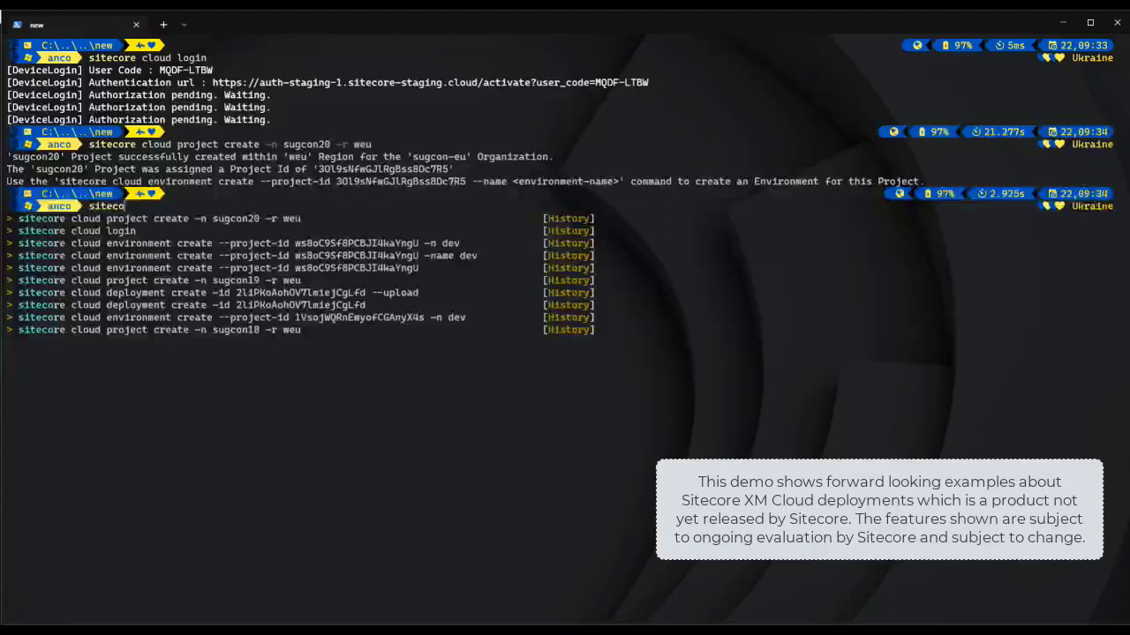
type("re cloud env")
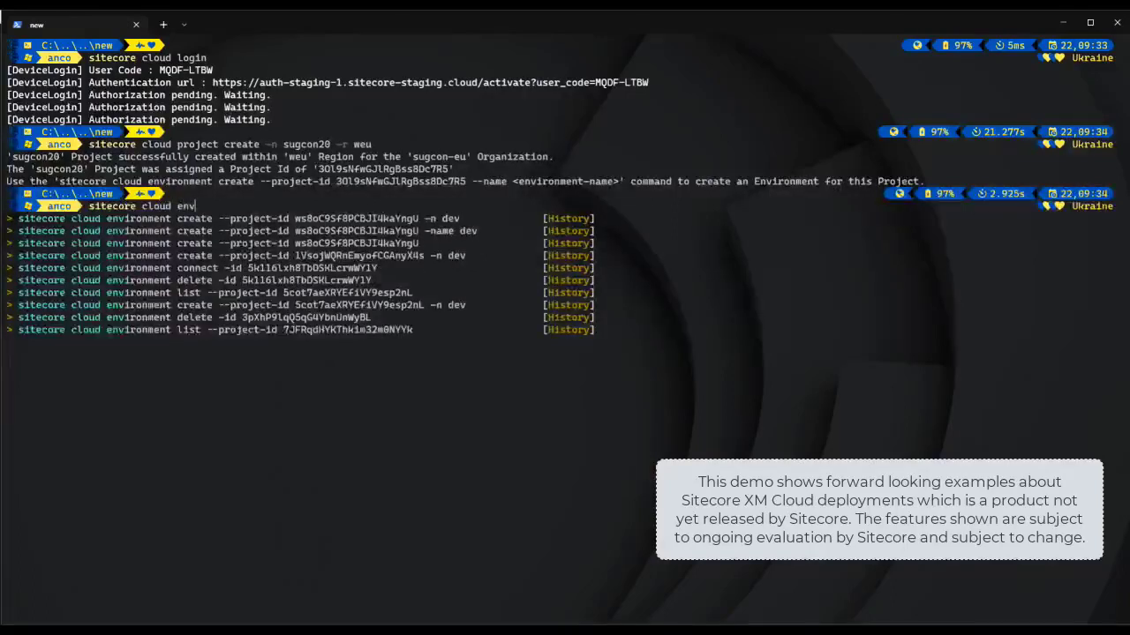
type("ironment create ")
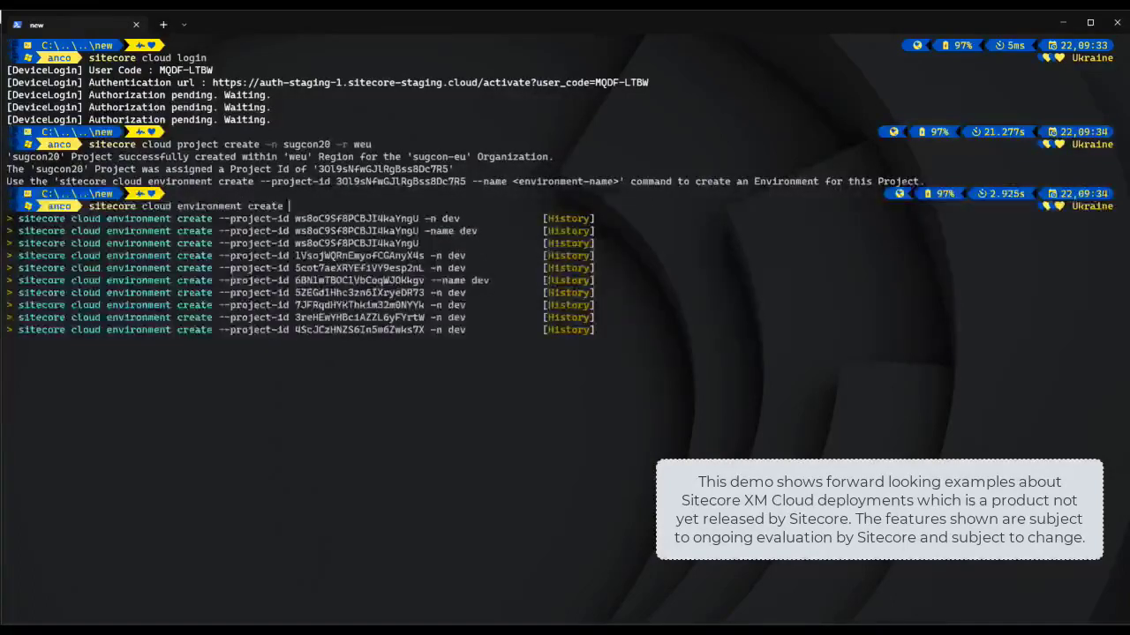
type("--project-id")
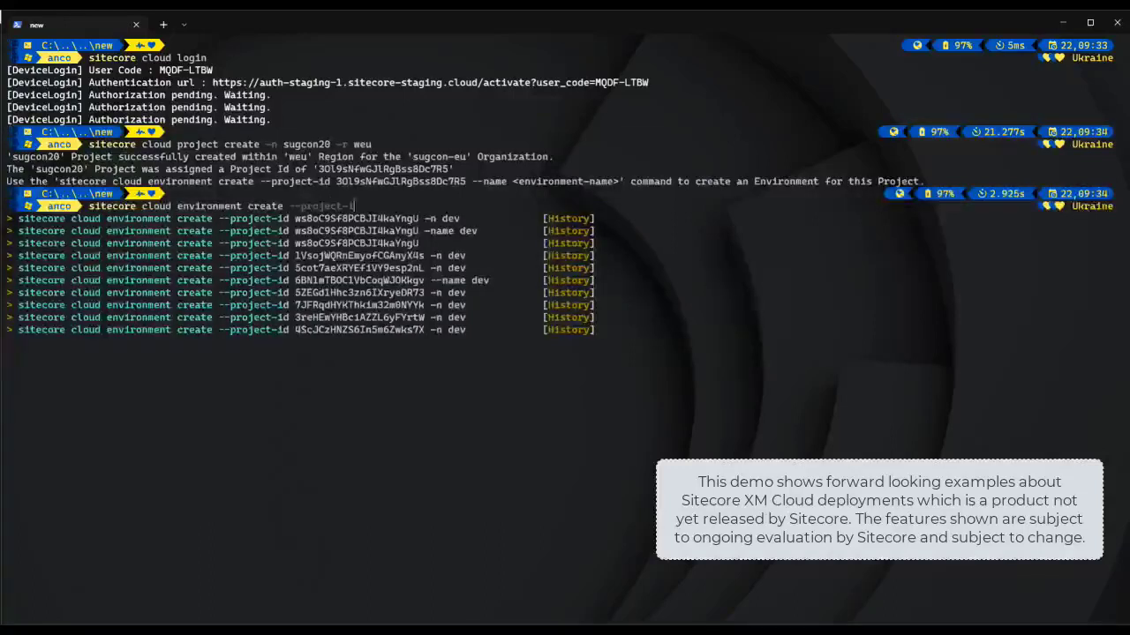
double_click(401, 181)
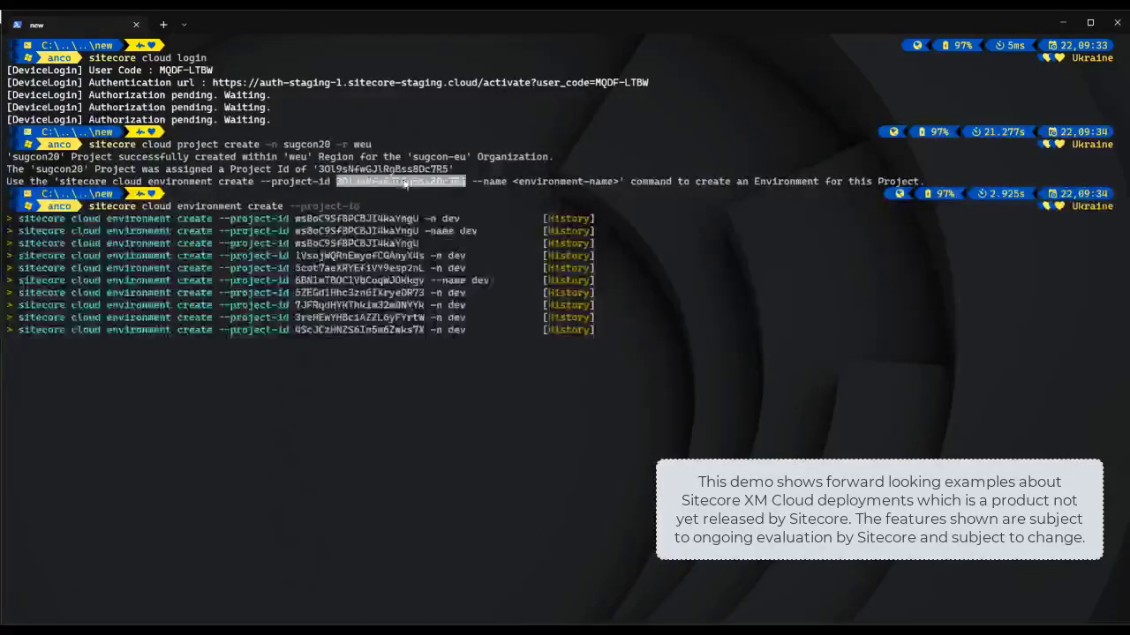
key("ctrl+c")
key("ctrl+v")
type("-n dev")
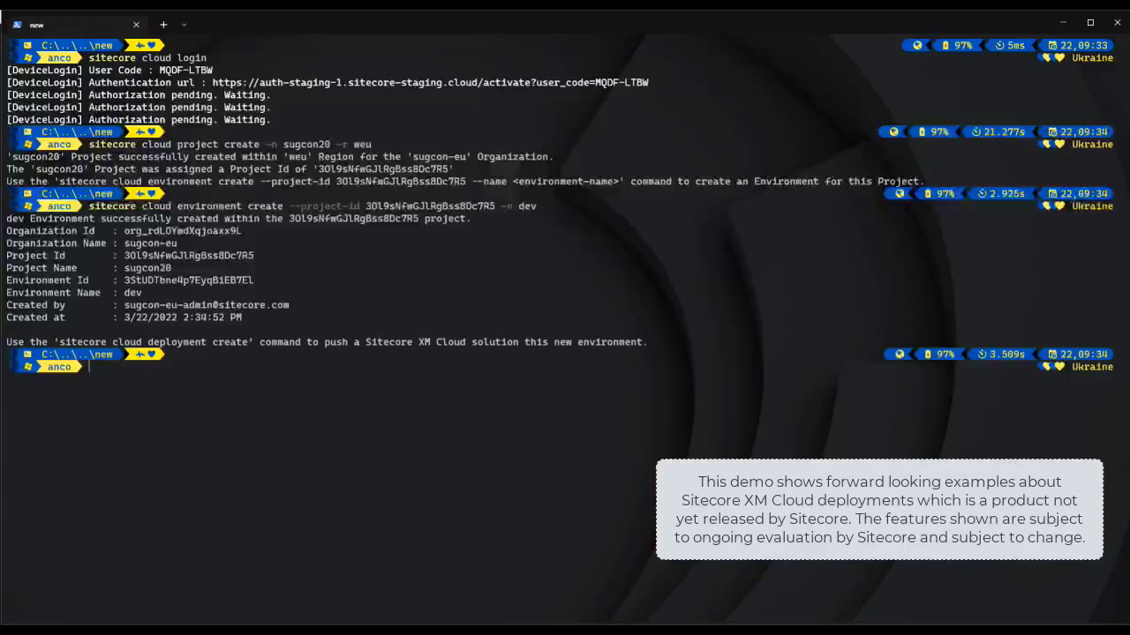
Step: Start 'sitecore cloud deployment create' for the dev environment using its copied environment ID
double_click(191, 280)
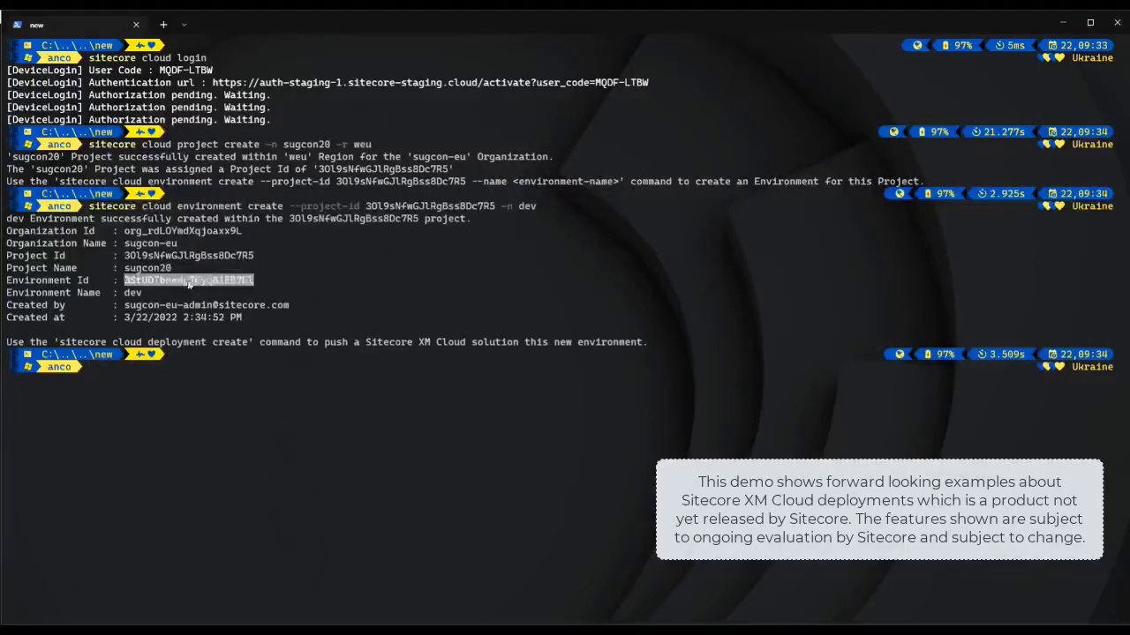
key("ctrl+c")
type("sitecore ")
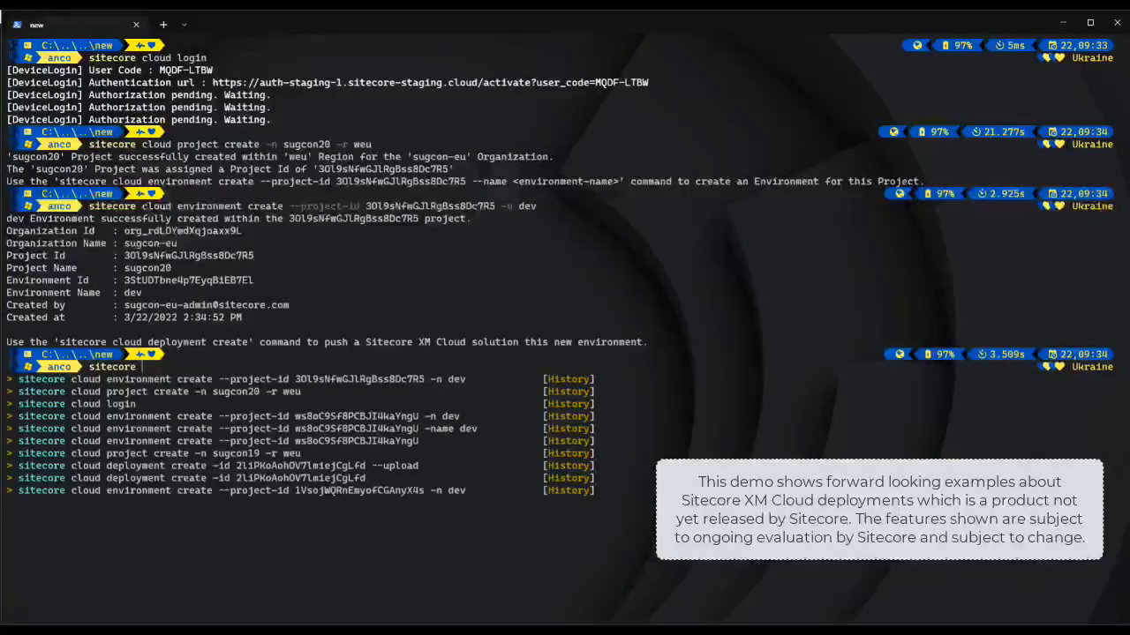
type("cloud deploy")
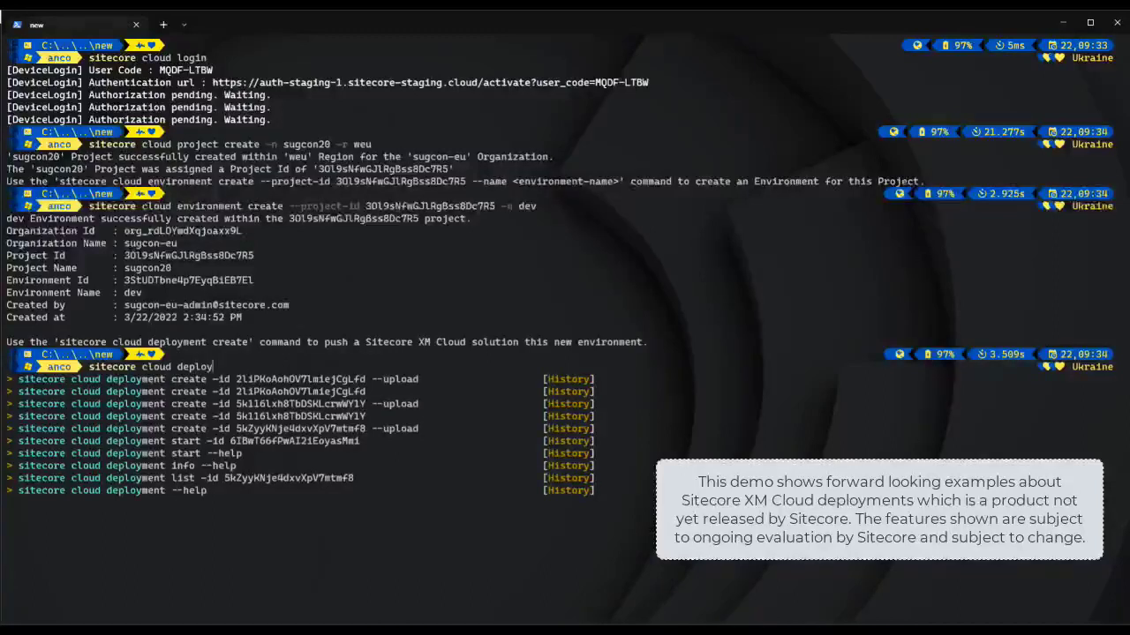
type("ment create -id")
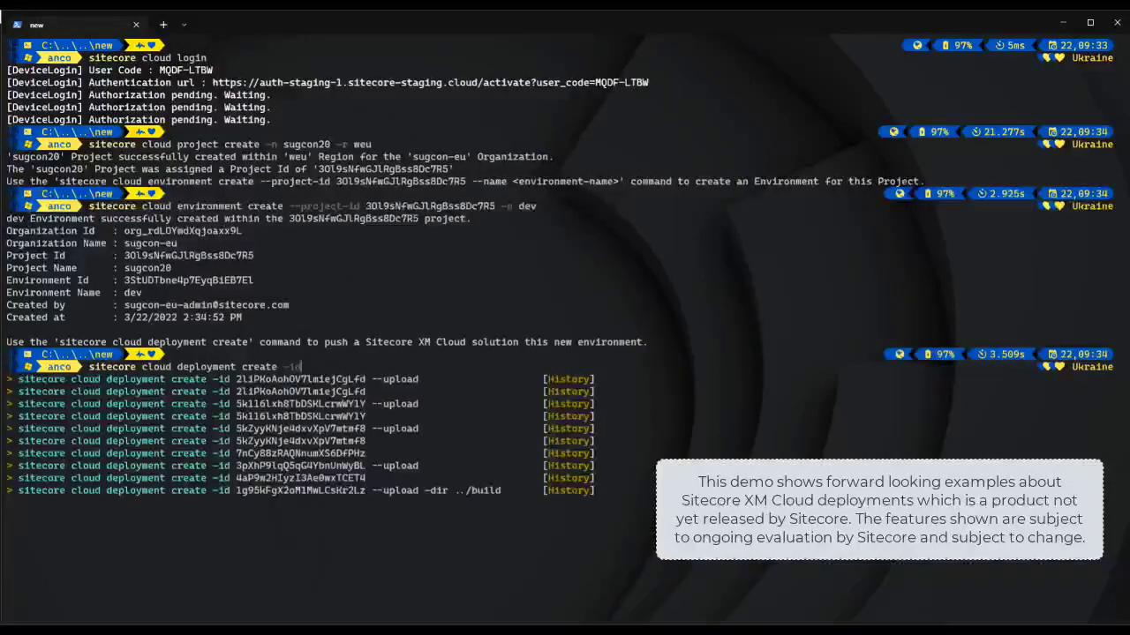
key("ctrl+v")
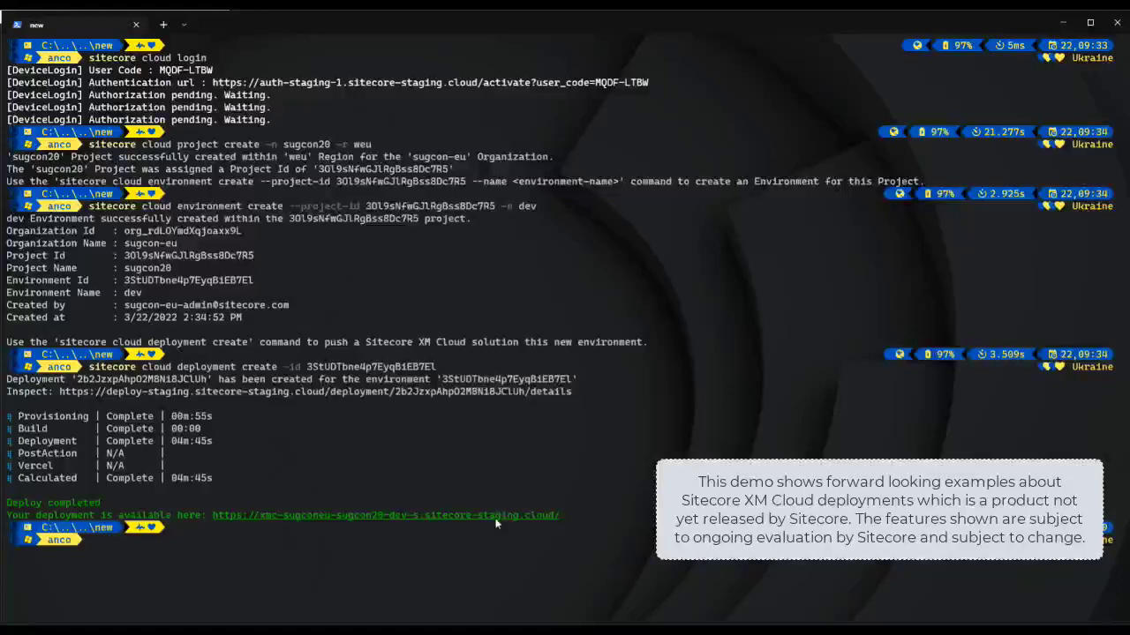
Step: Open the deployment URL and append '/sitecore' to reach the Launchpad
left_click(547, 516, "ctrl")
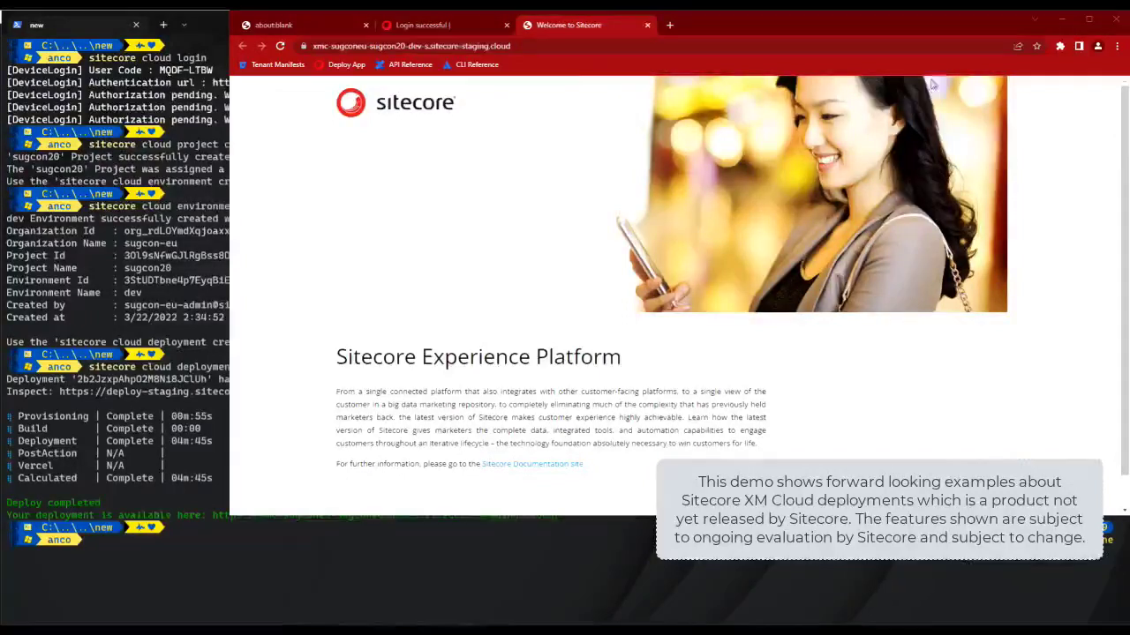
left_click(607, 48)
key("End")
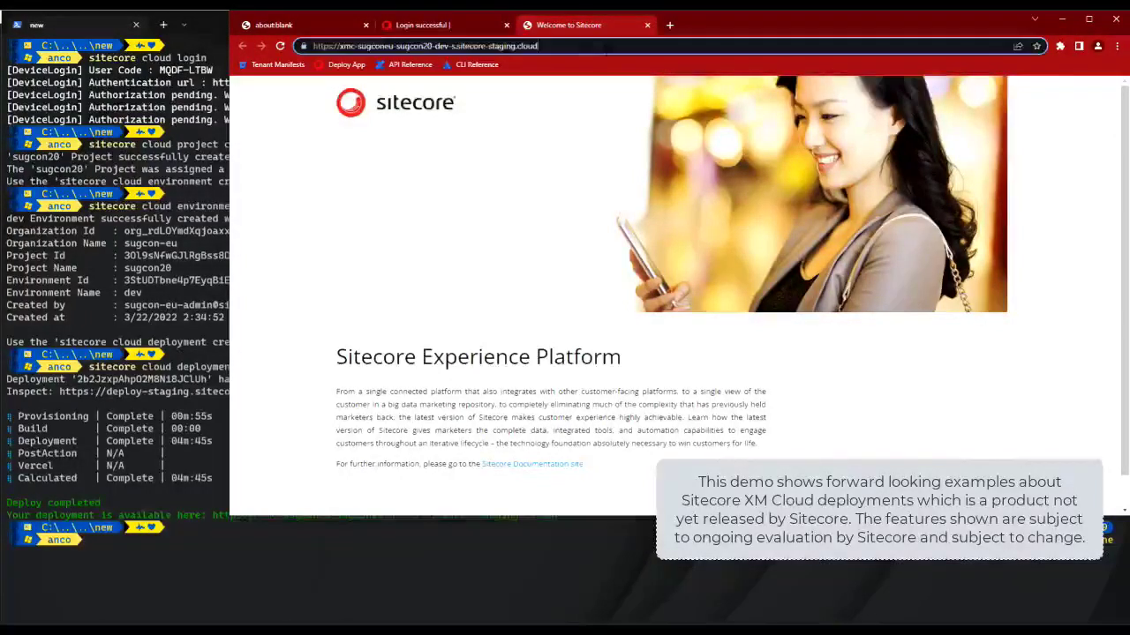
type("/sitecore")
key("Return")
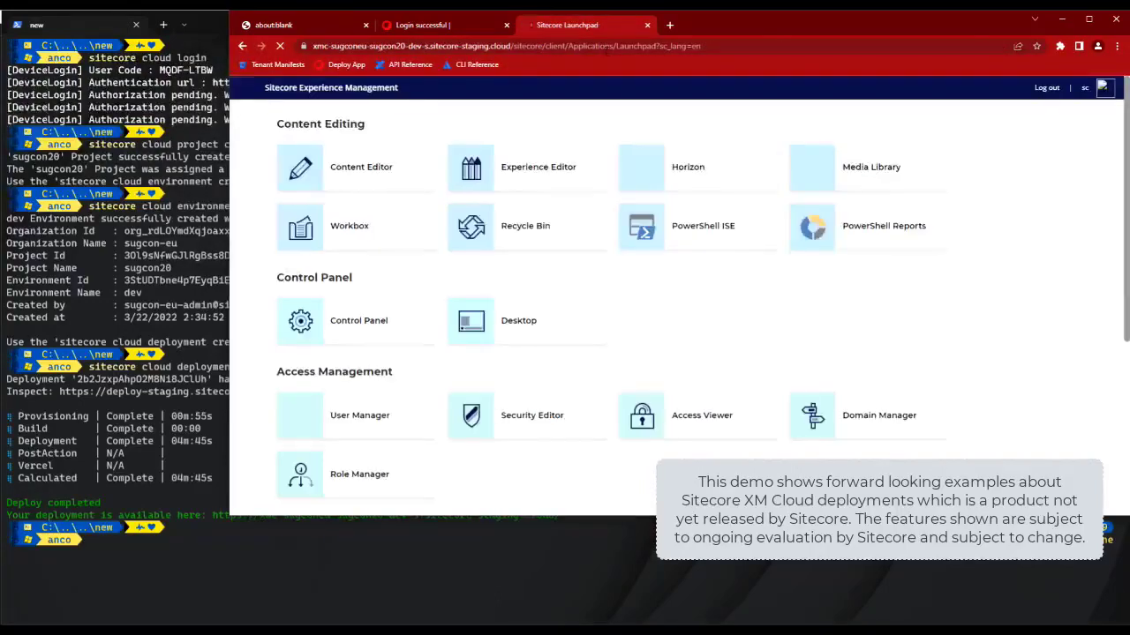
Step: Open the Content Editor and look at the Home item's context menu without choosing anything
left_click(357, 175)
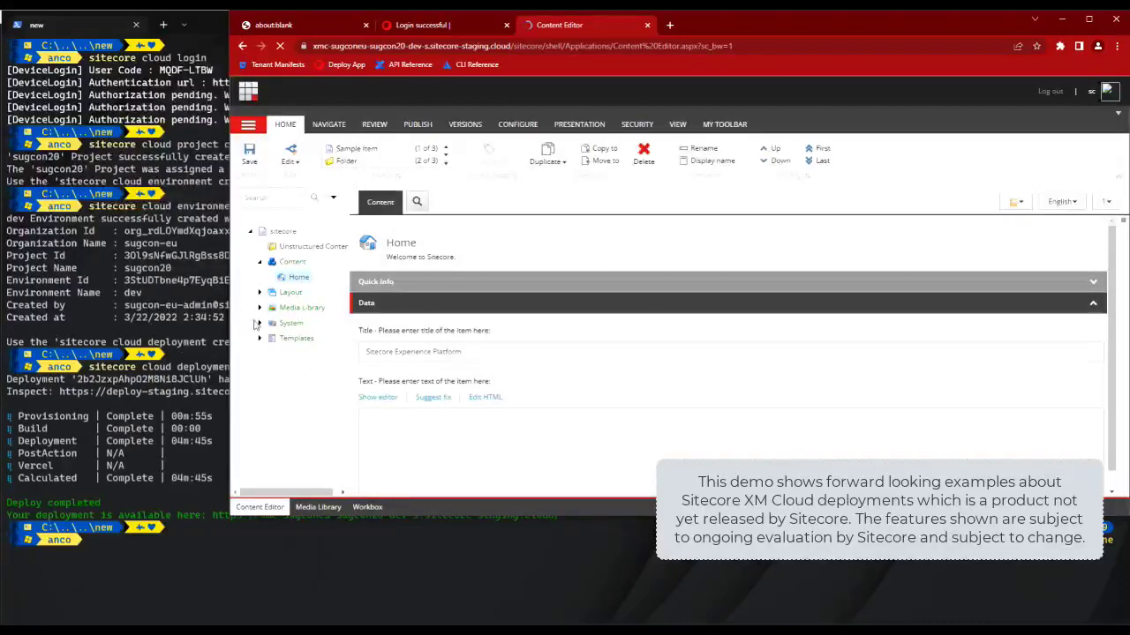
right_click(308, 278)
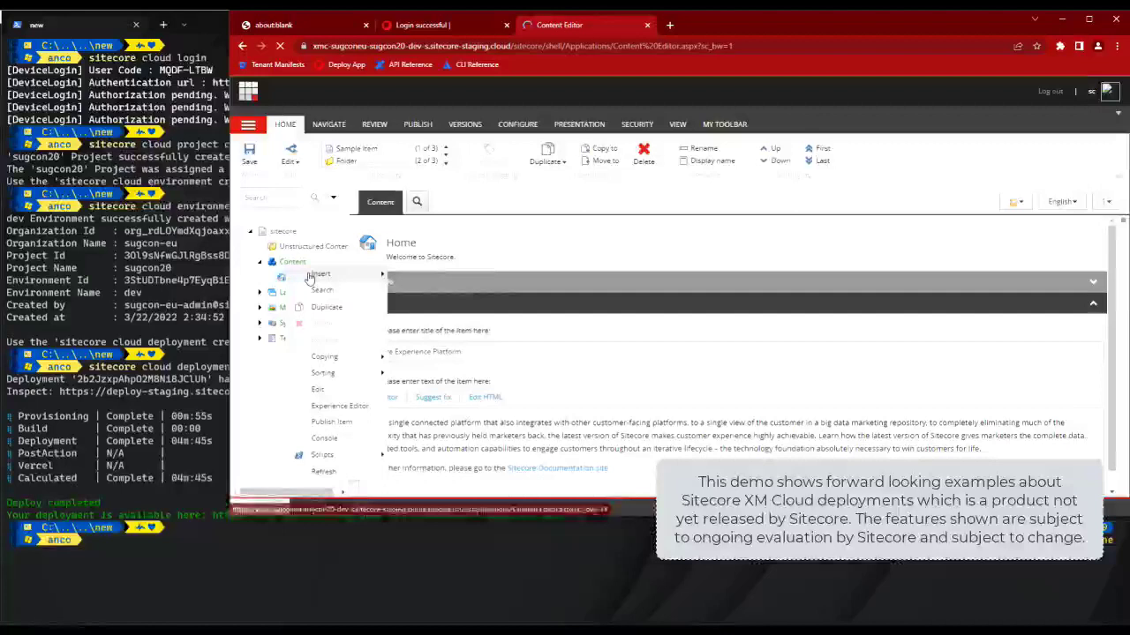
mouse_move(322, 274)
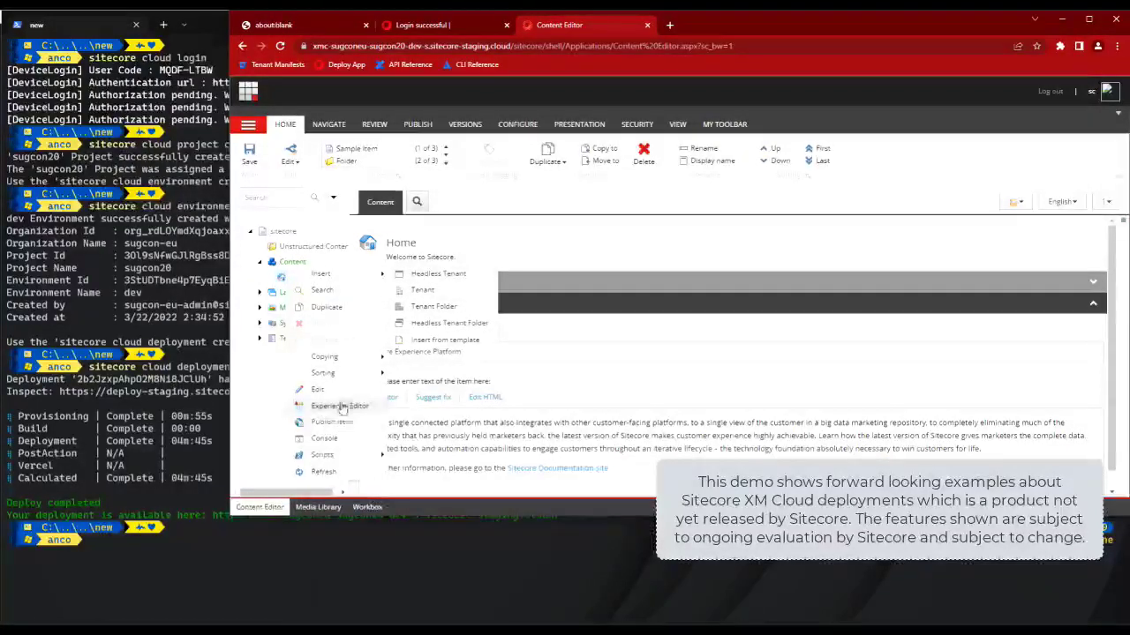
mouse_move(337, 463)
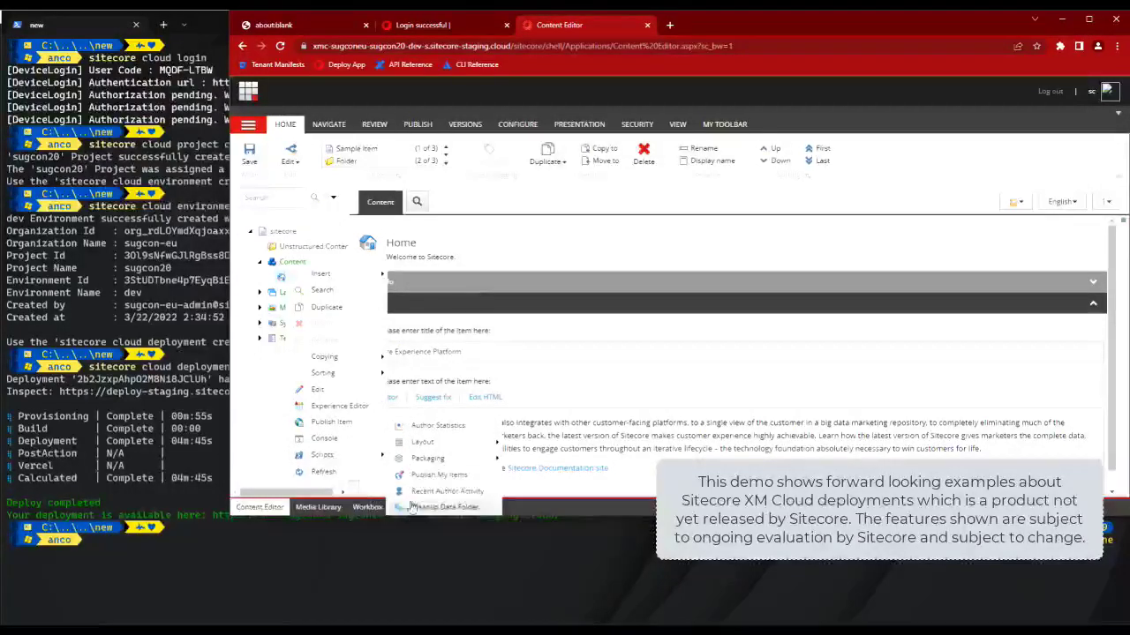
left_click(262, 345)
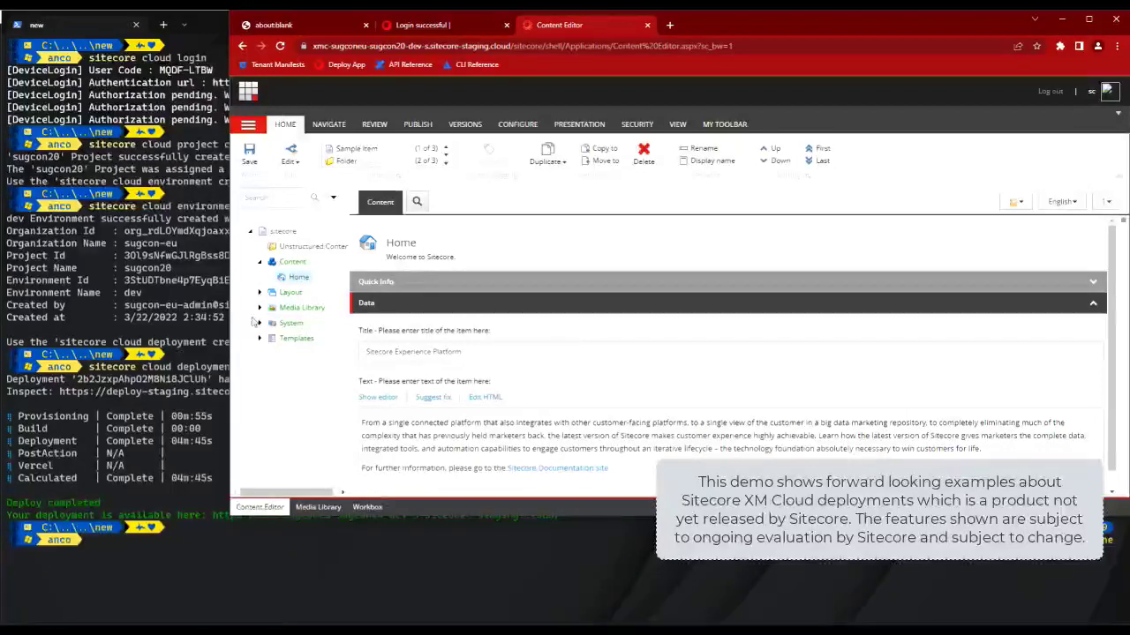
Step: Under System > Publishing targets > Internet, tick Publish to Experience Edge
left_click(259, 323)
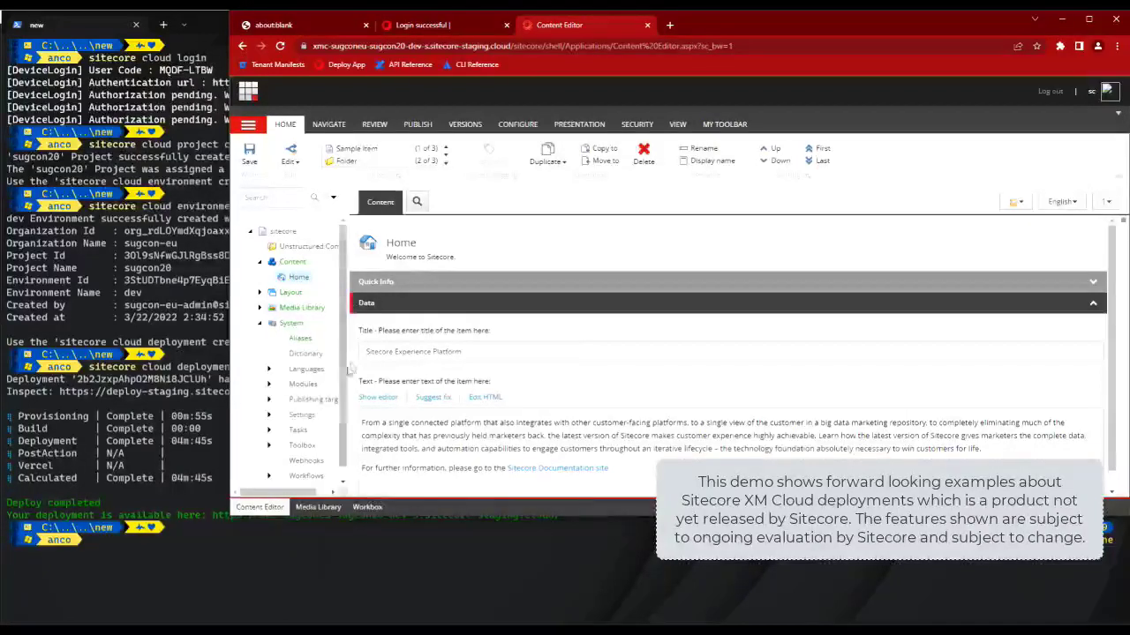
left_click(269, 399)
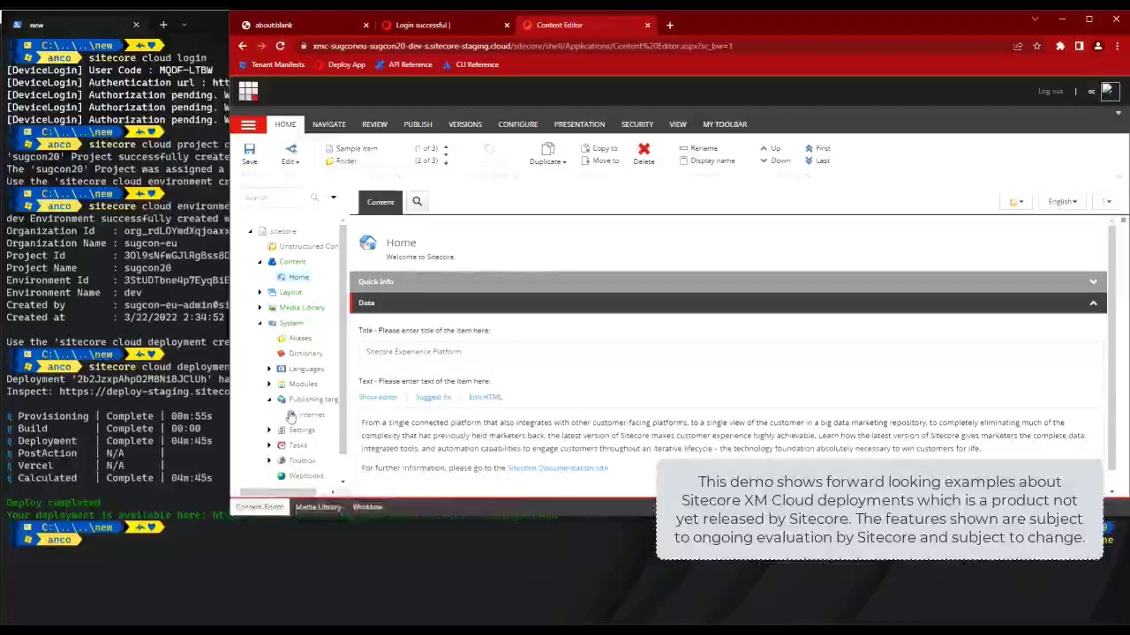
left_click(304, 415)
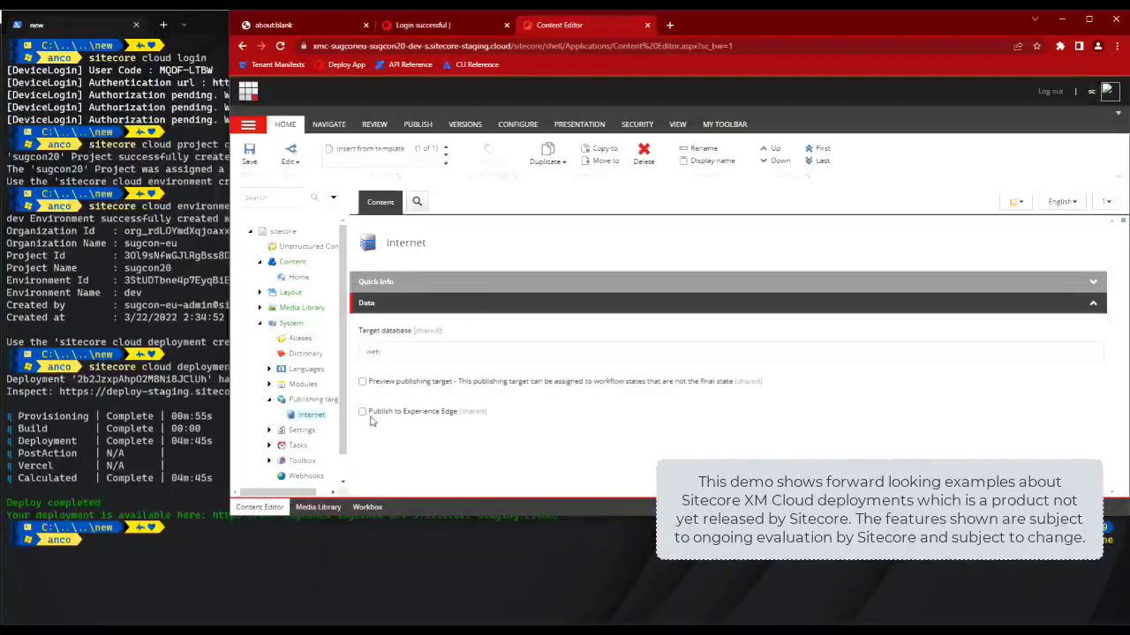
left_click(361, 411)
left_click(362, 411)
left_click(362, 411)
scroll(280, 459, "down", 1)
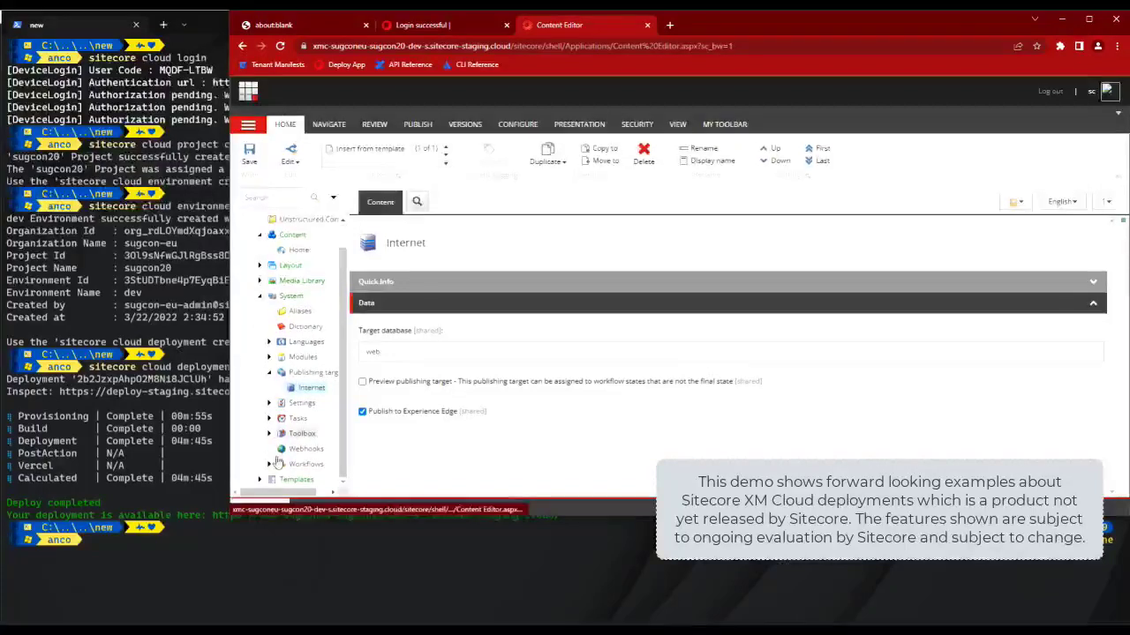
Step: Expand Templates, open the Project folder, and decline saving the Experience Edge change
left_click(260, 295)
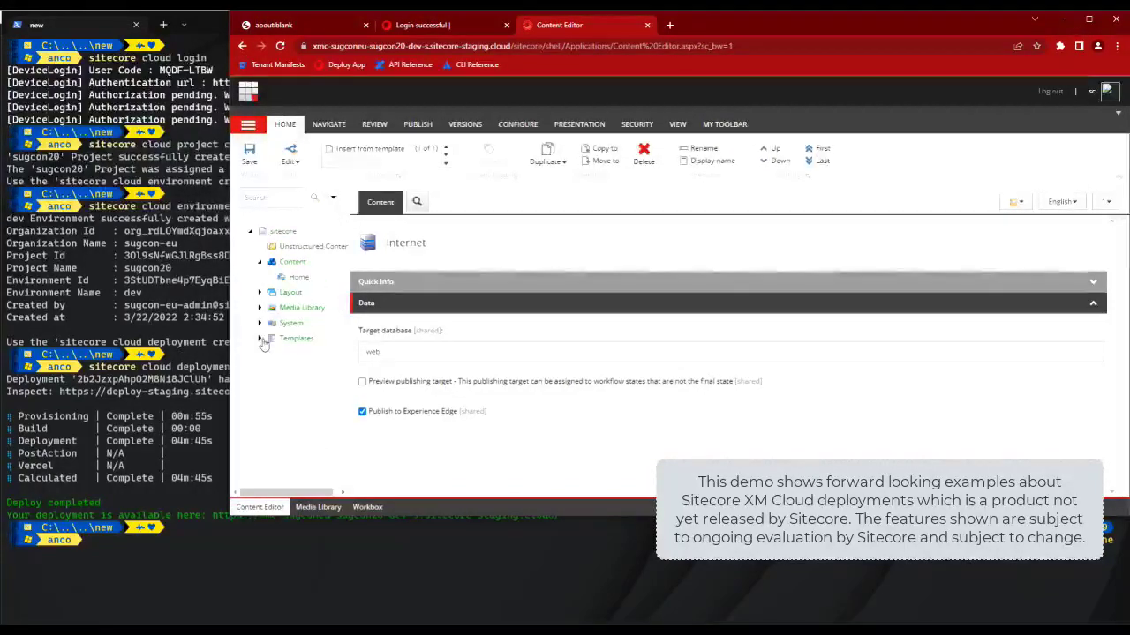
left_click(260, 339)
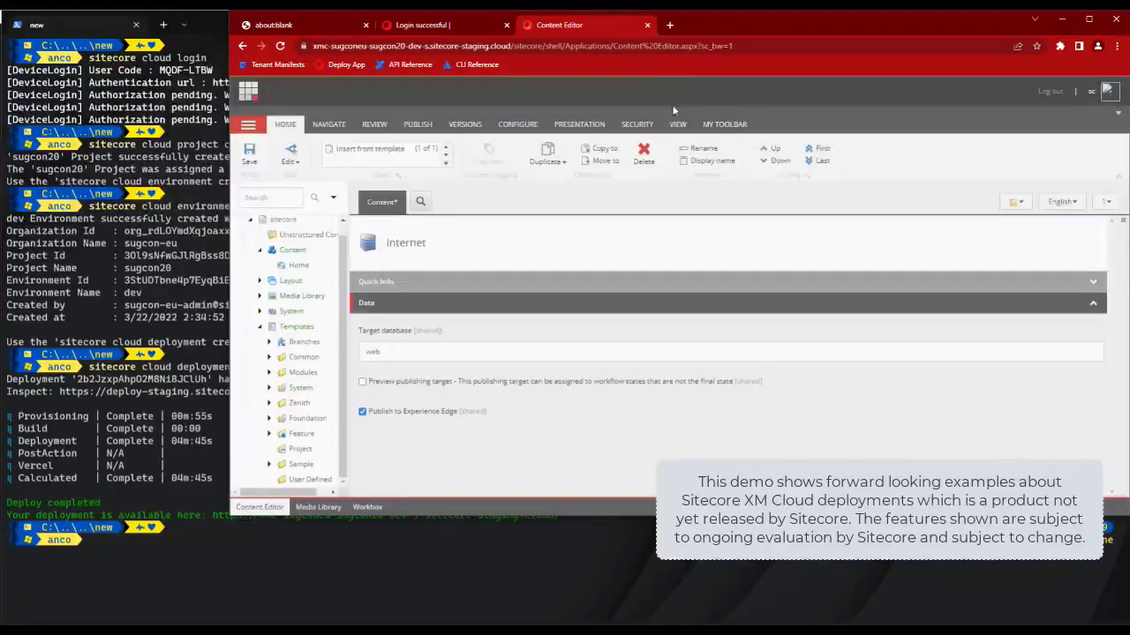
left_click(722, 339)
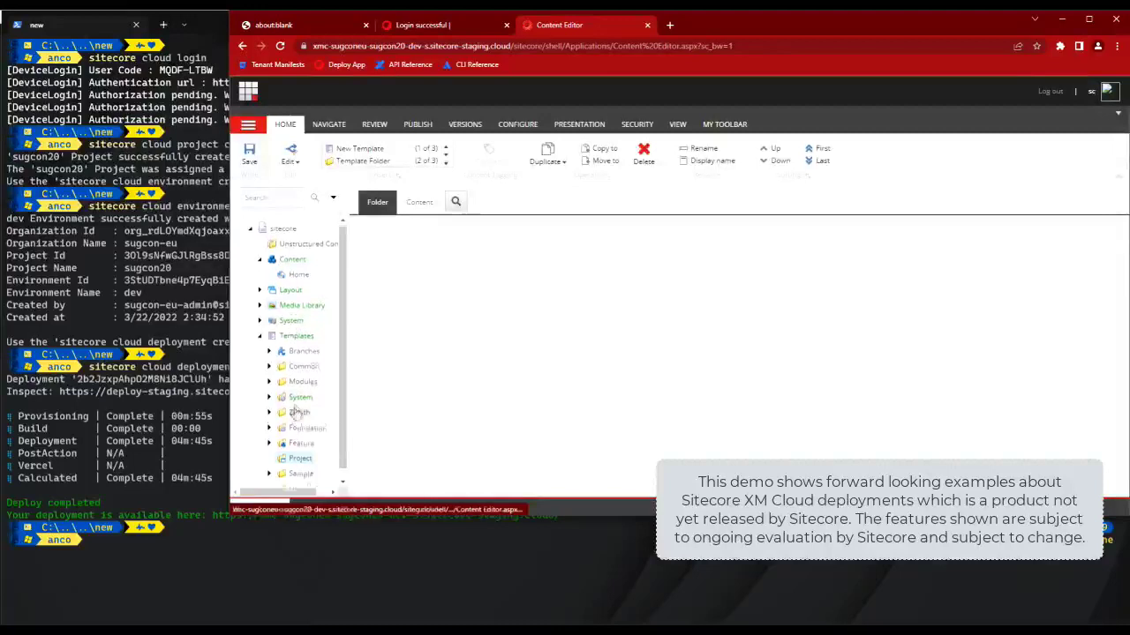
left_click(300, 448)
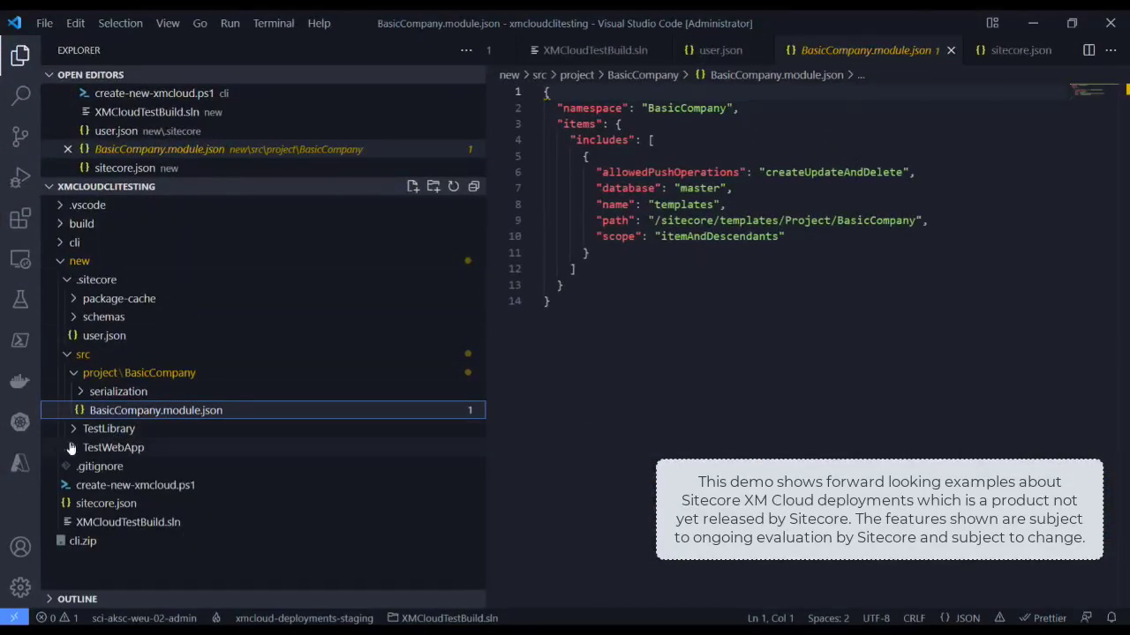
Step: Open XMCloudTestBuild.sln and TestWebApp.csproj, selecting the TestLibrary project reference
left_click(111, 522)
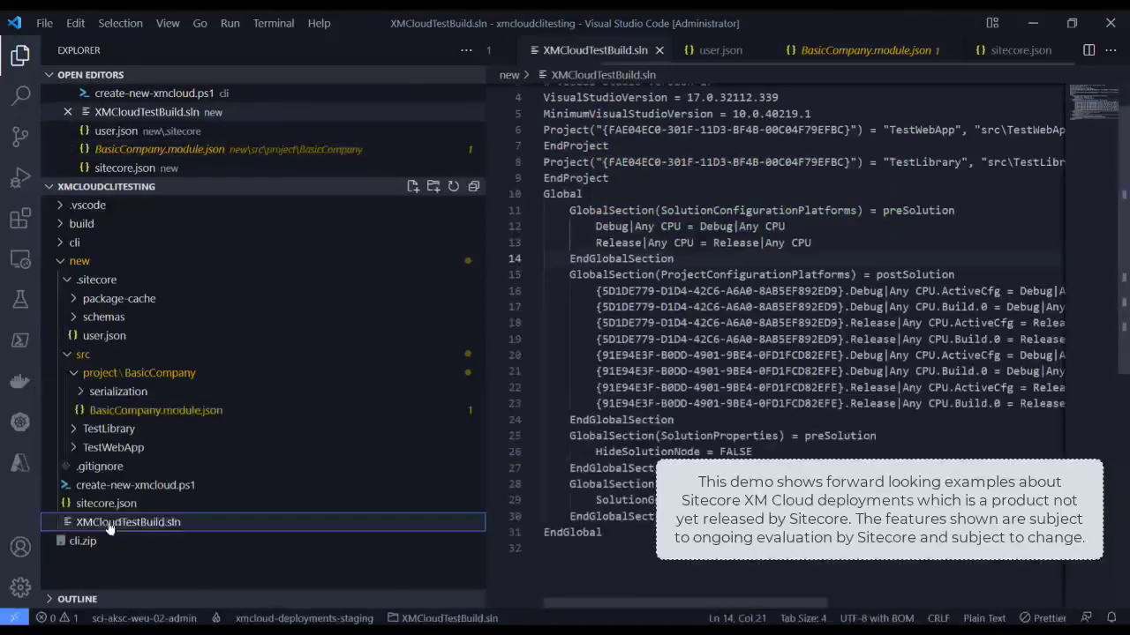
scroll(794, 353, "right", 5)
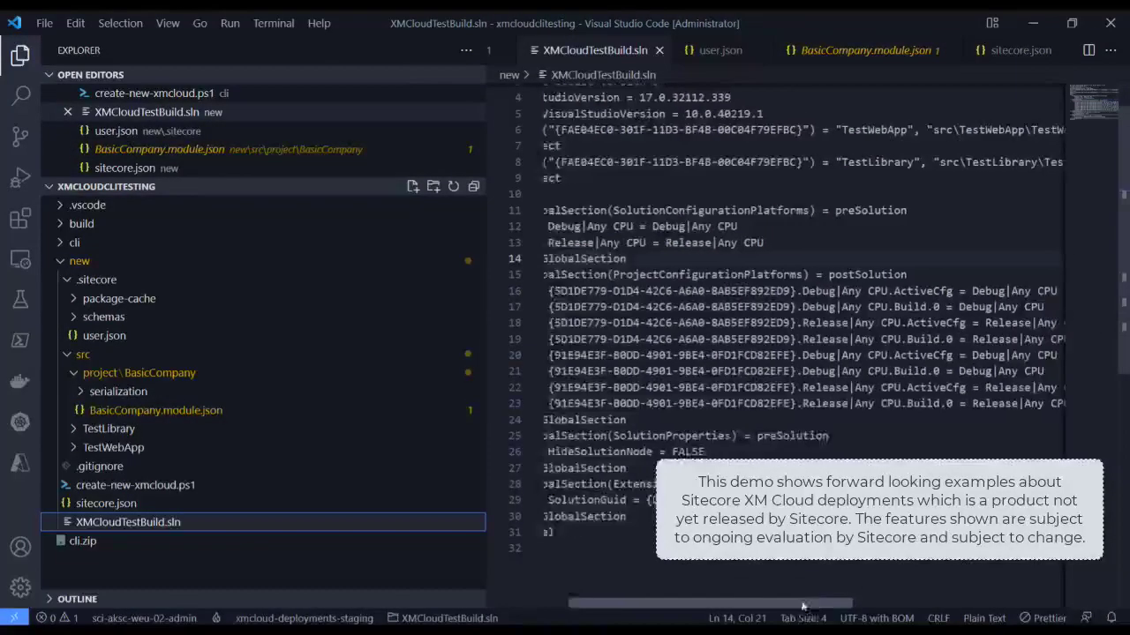
scroll(803, 353, "left", 4)
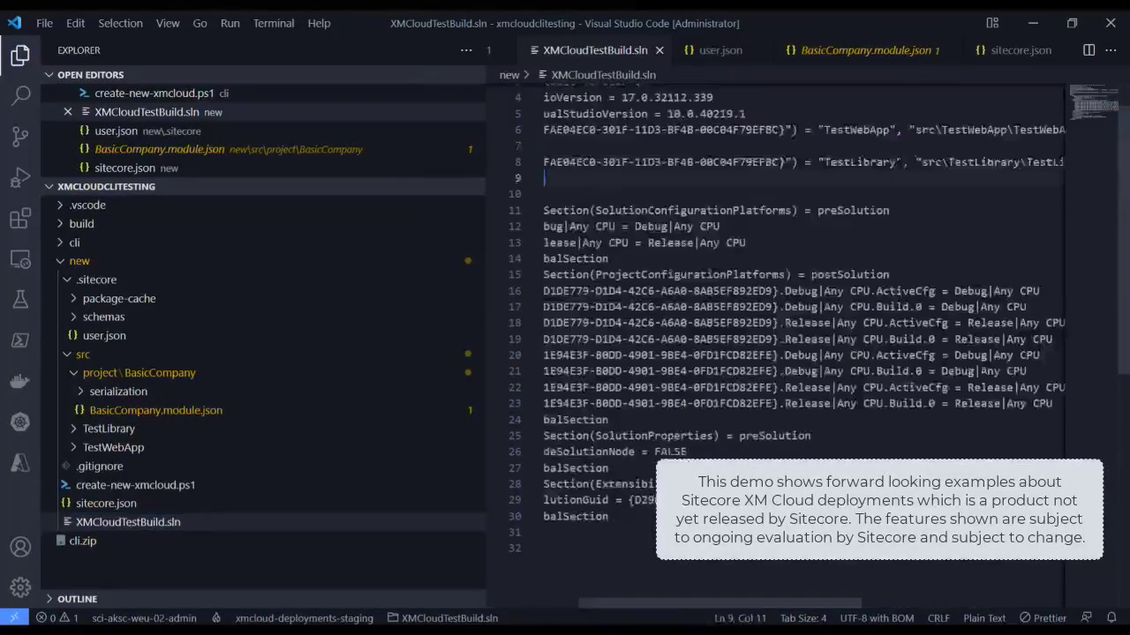
left_click_drag(569, 178, 726, 130)
left_click(74, 448)
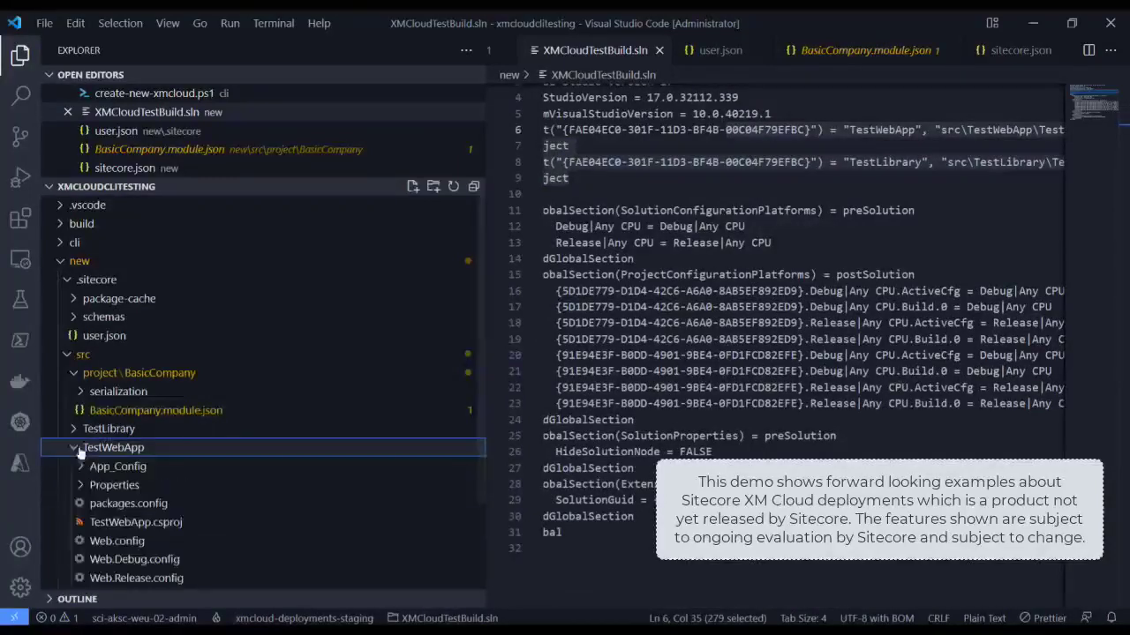
scroll(130, 518, "down", 3)
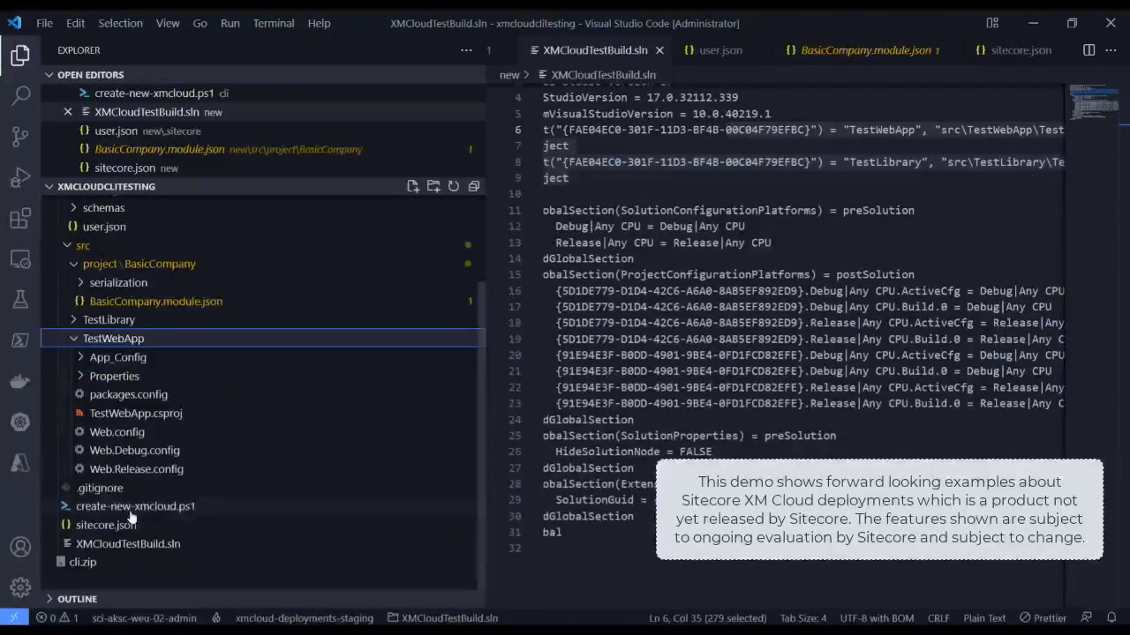
left_click(146, 415)
scroll(786, 336, "down", 10)
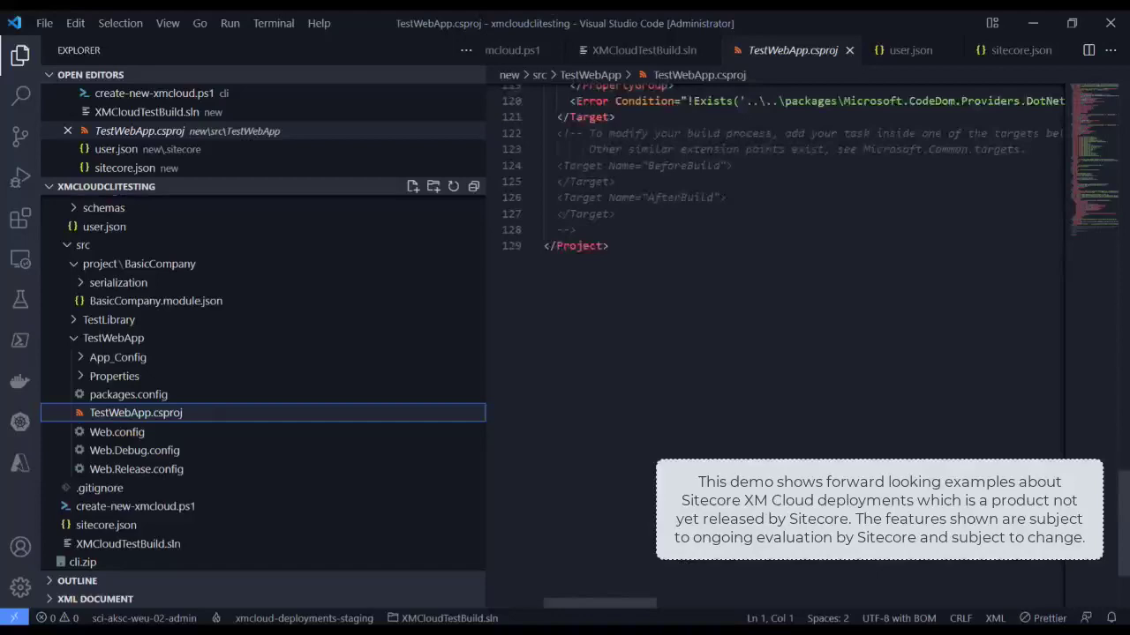
scroll(786, 336, "up", 5)
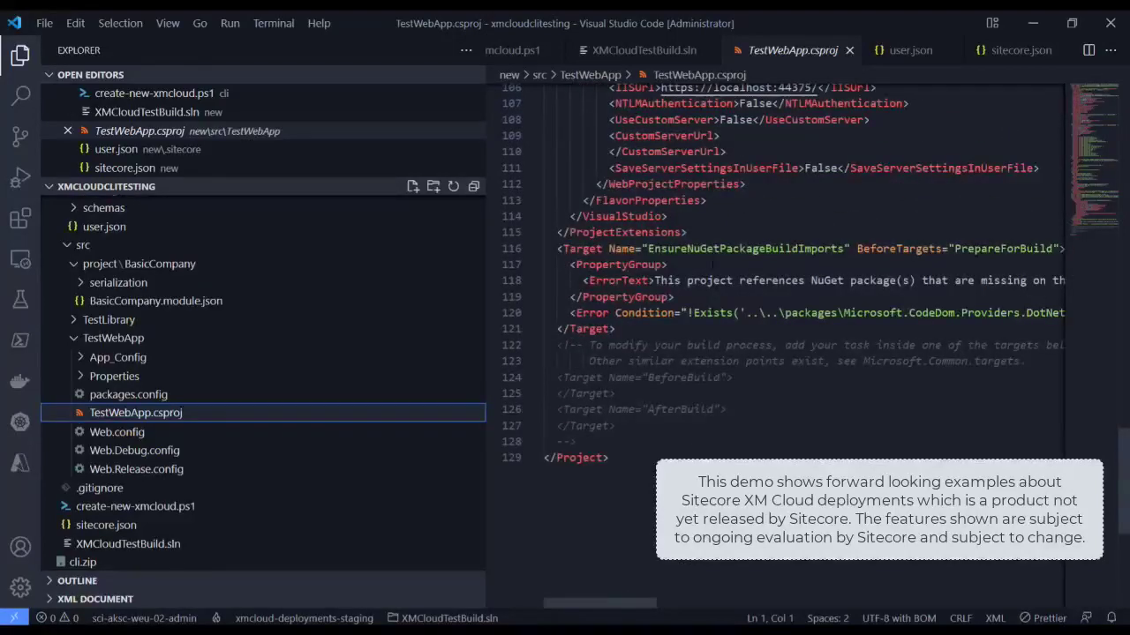
scroll(711, 265, "up", 7)
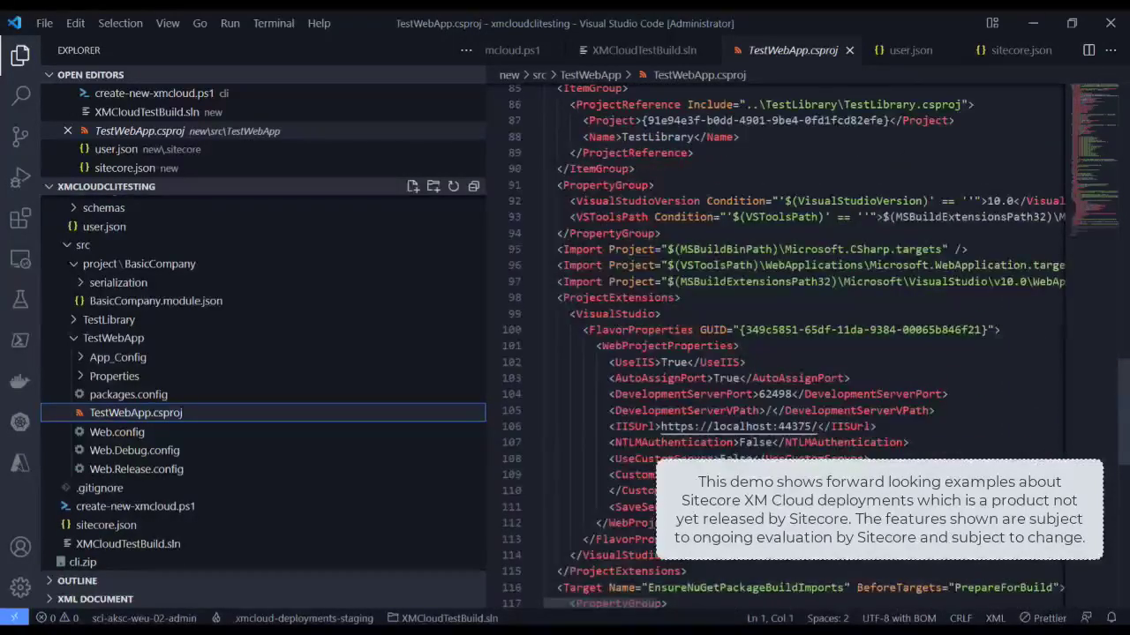
scroll(816, 345, "up", 1)
left_click_drag(979, 147, 679, 146)
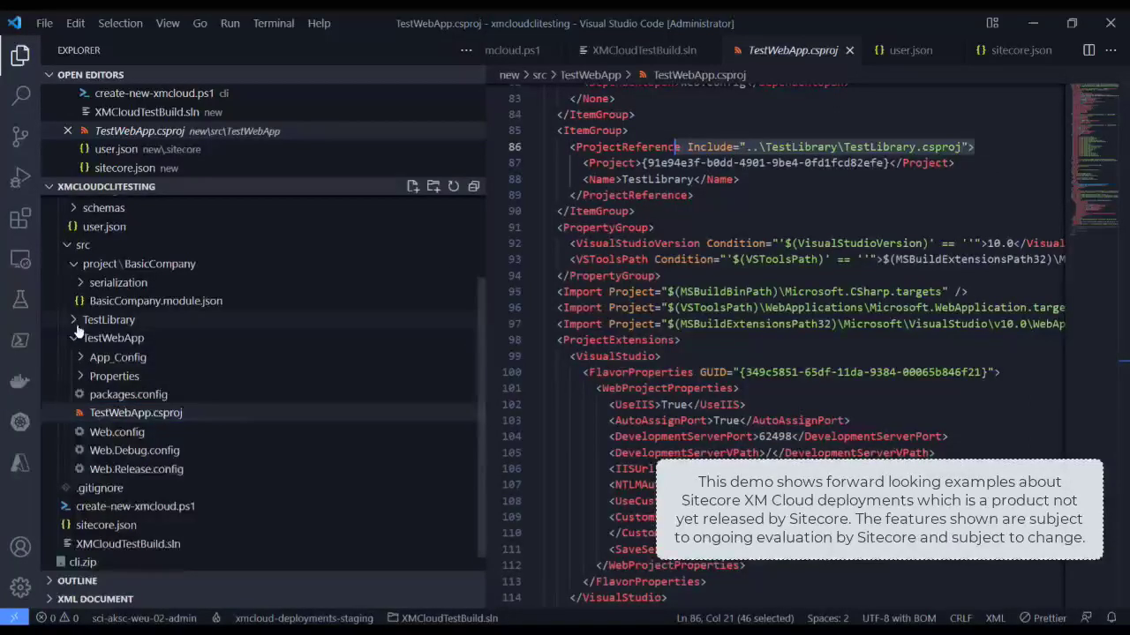
Step: Browse the TestLibrary project, opening App_Config's Test.Config and Class1.cs
left_click(106, 320)
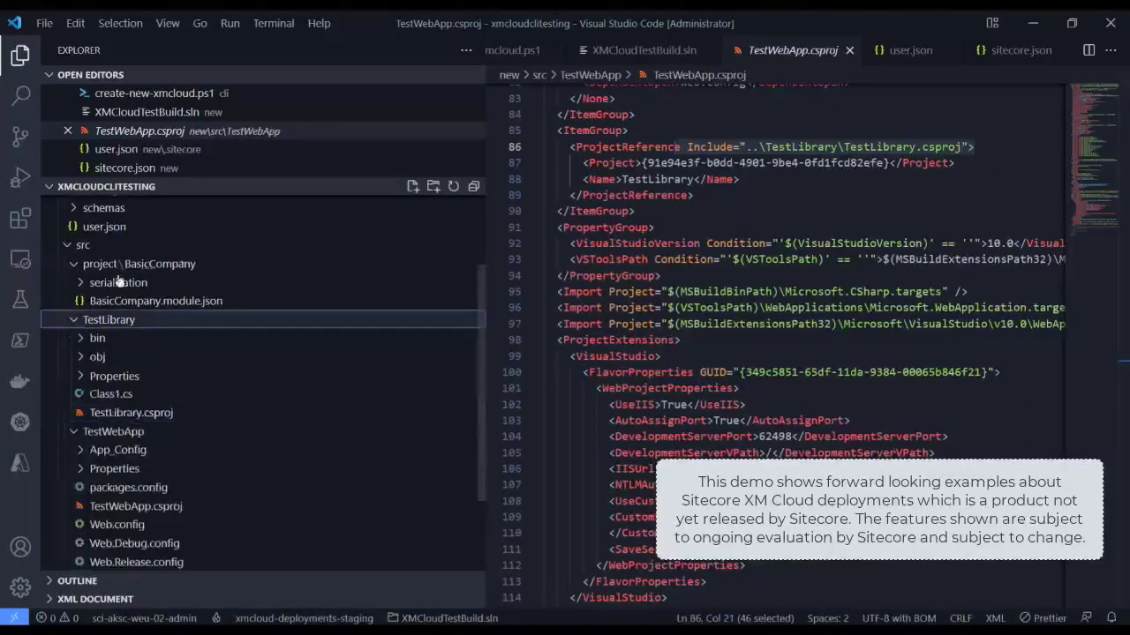
left_click(81, 450)
left_click(104, 473)
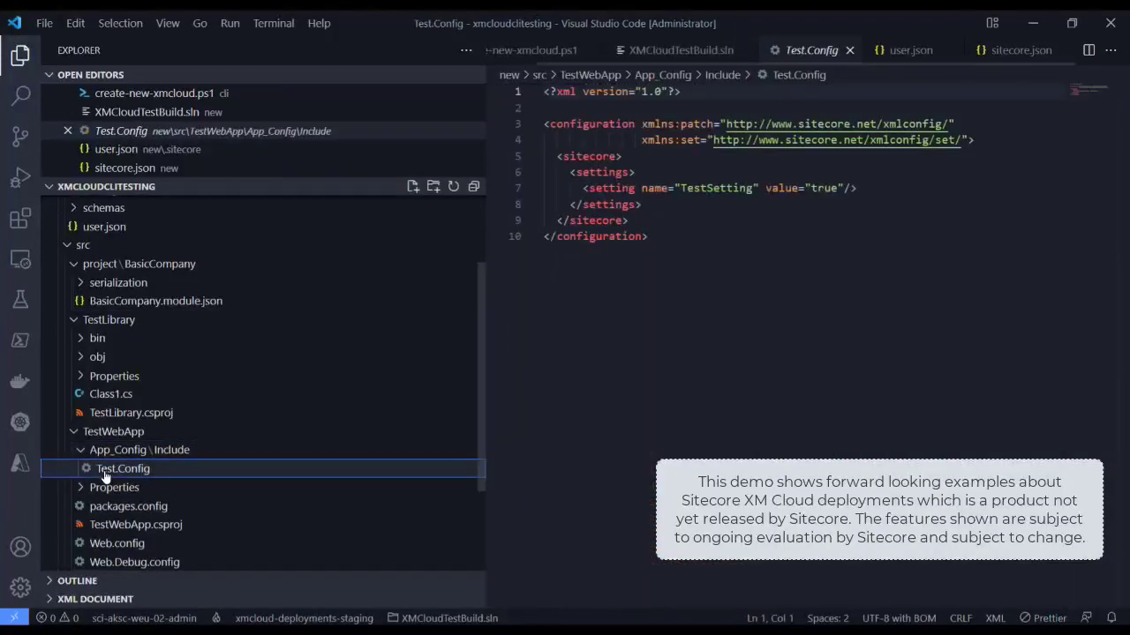
left_click(113, 396)
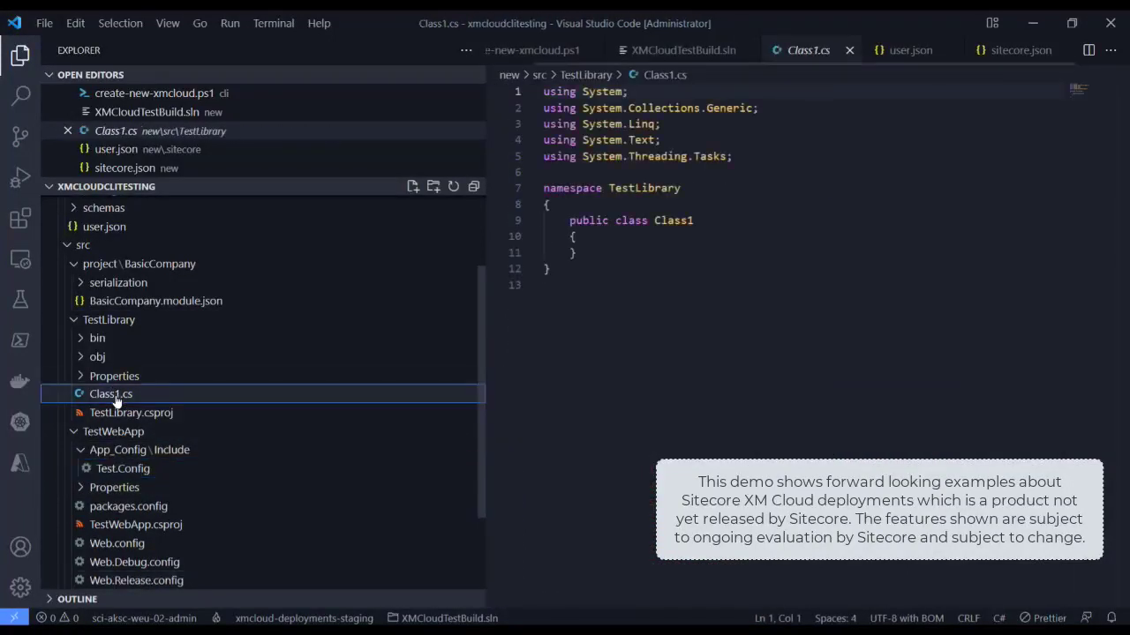
Step: Expand the serialized BasicCompany Page Types and open BasicCompany.module.json
left_click(85, 287)
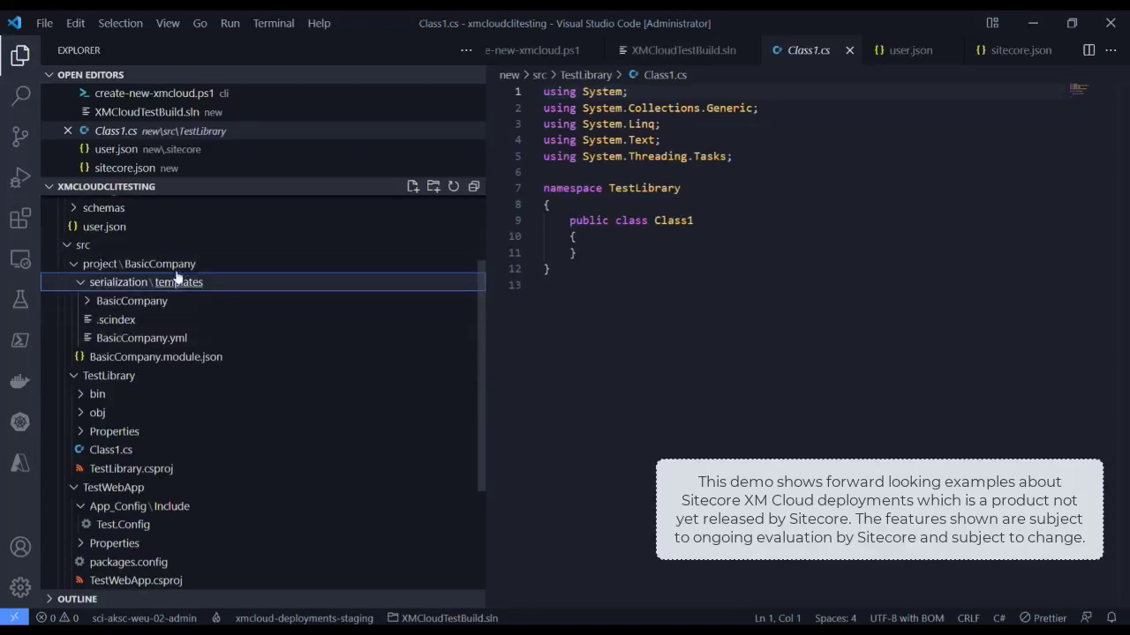
left_click(93, 302)
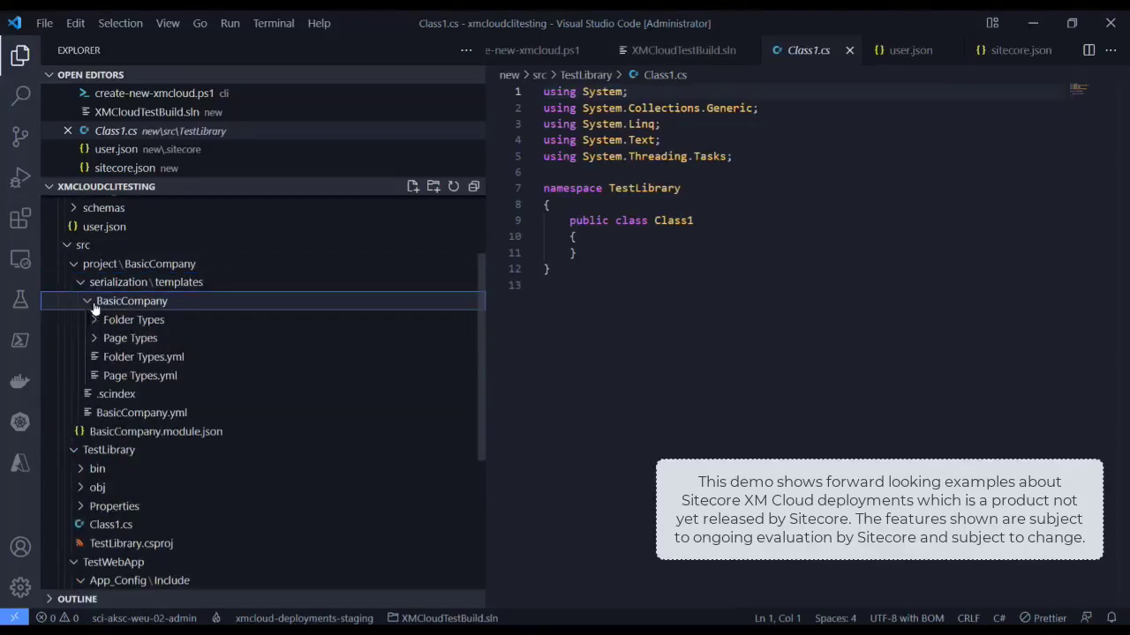
left_click(95, 340)
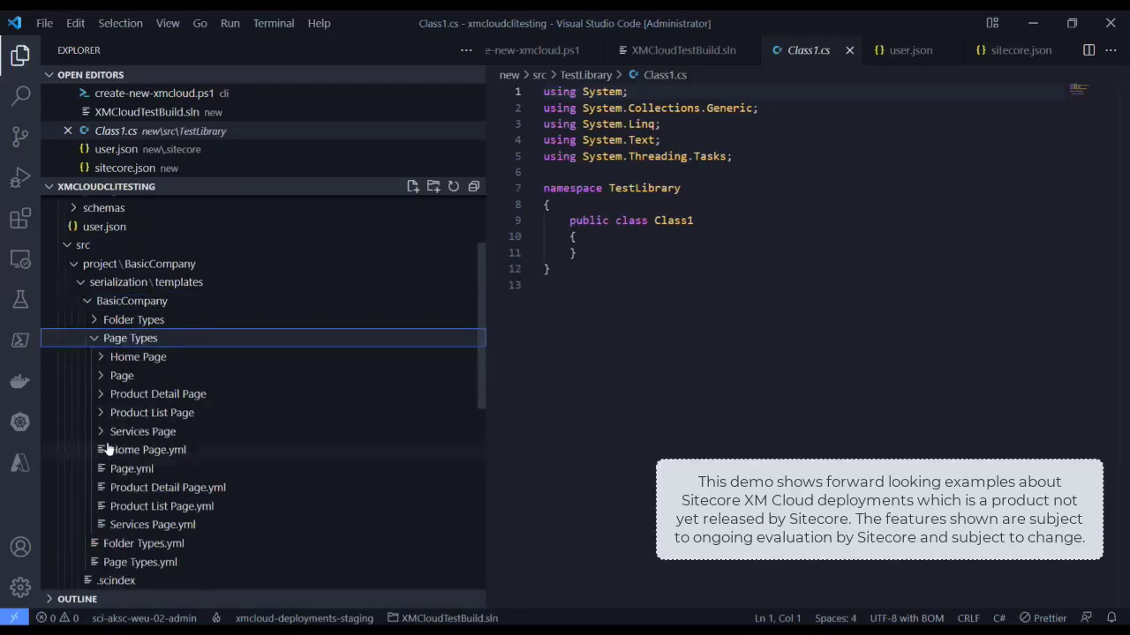
scroll(103, 450, "down", 5)
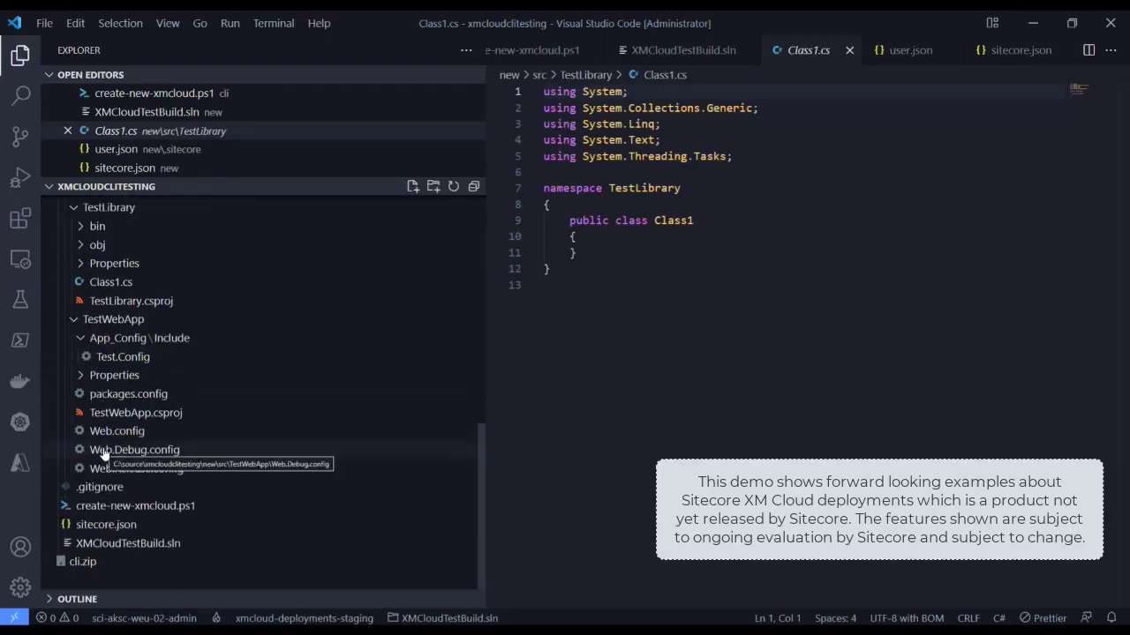
scroll(104, 468, "up", 6)
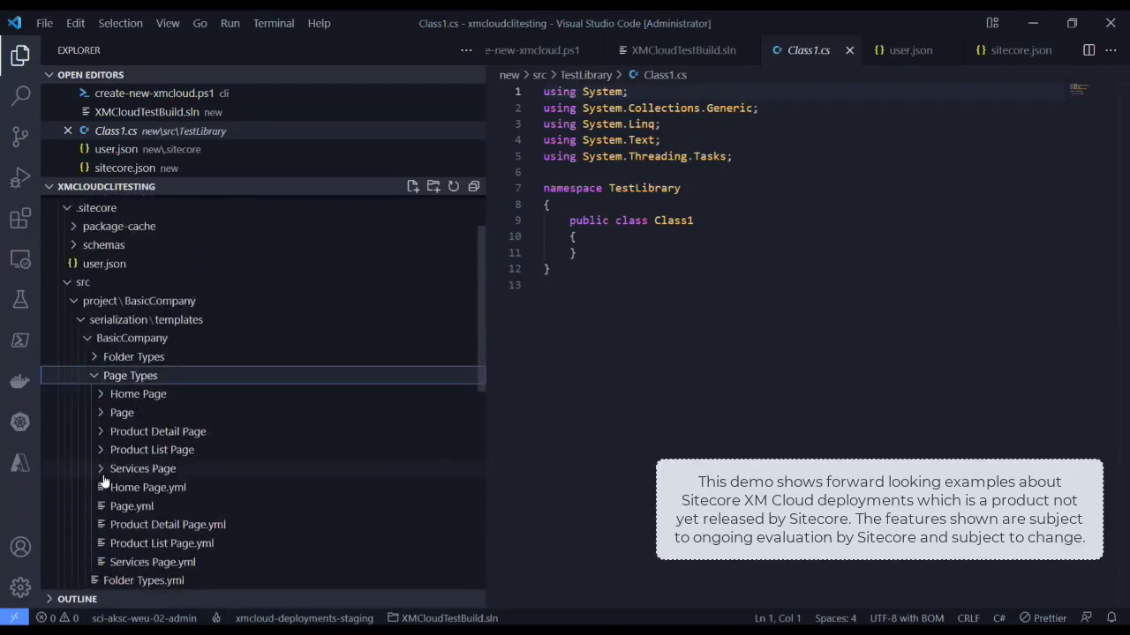
scroll(99, 468, "up", 2)
scroll(99, 467, "down", 5)
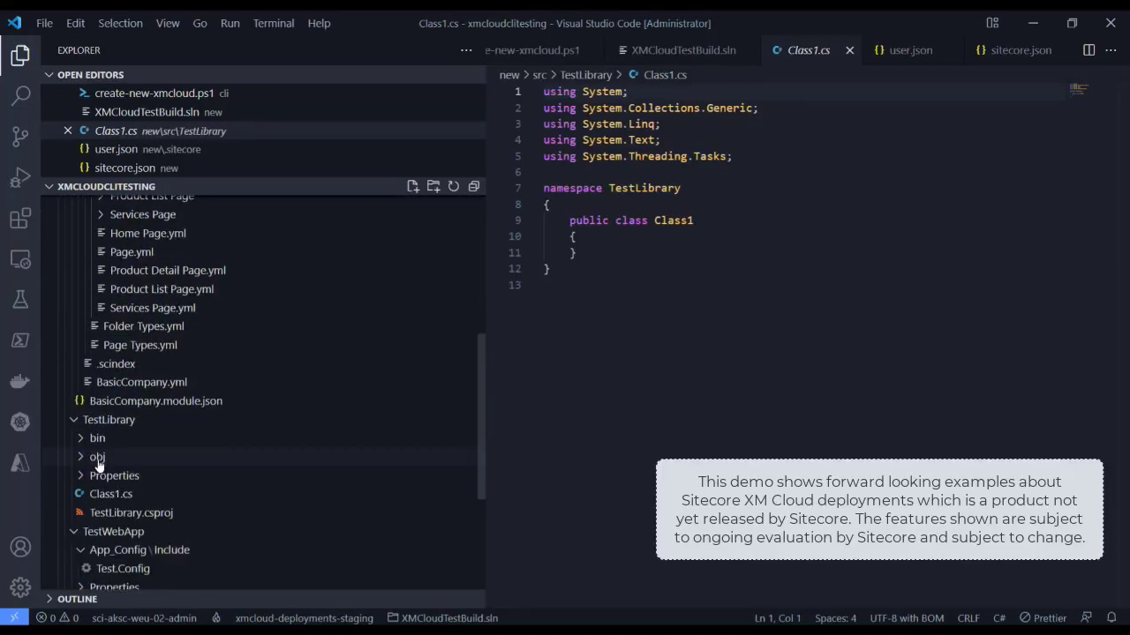
scroll(99, 466, "up", 4)
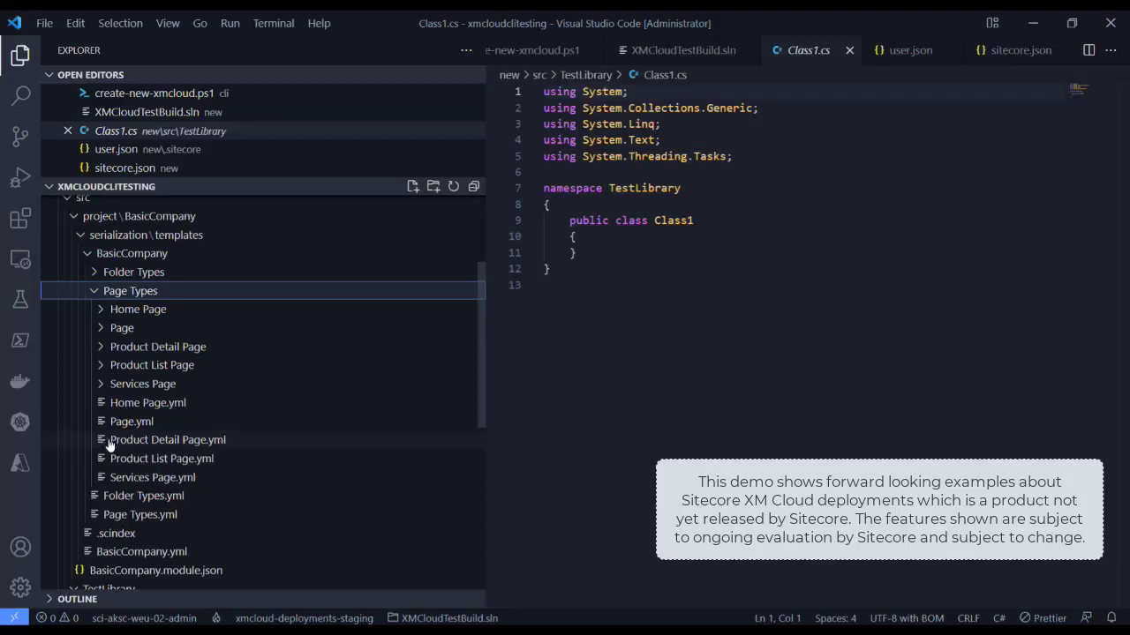
left_click(133, 571)
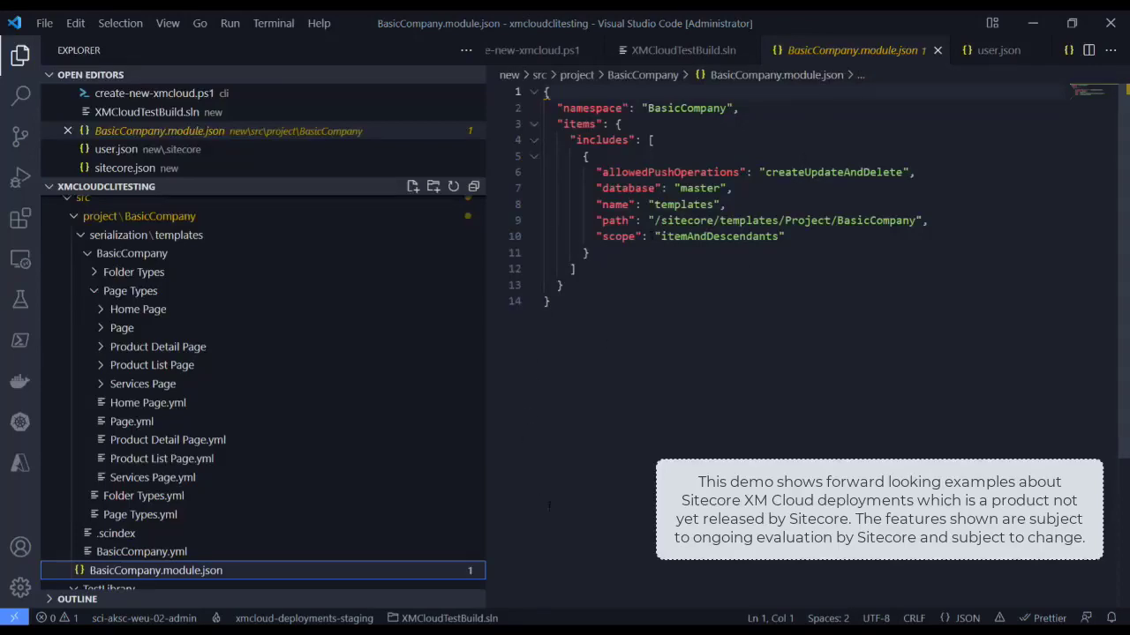
Step: Run 'sitecore cloud deployment create -id <environment id> --upload' against the dev environment
mouse_move(568, 632)
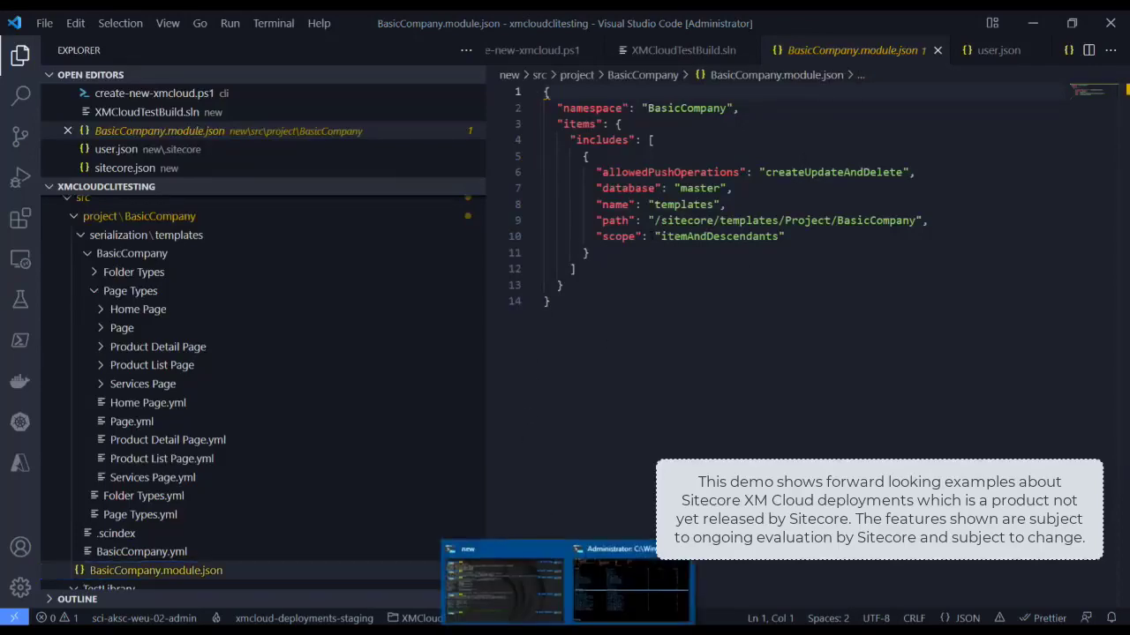
left_click(490, 584)
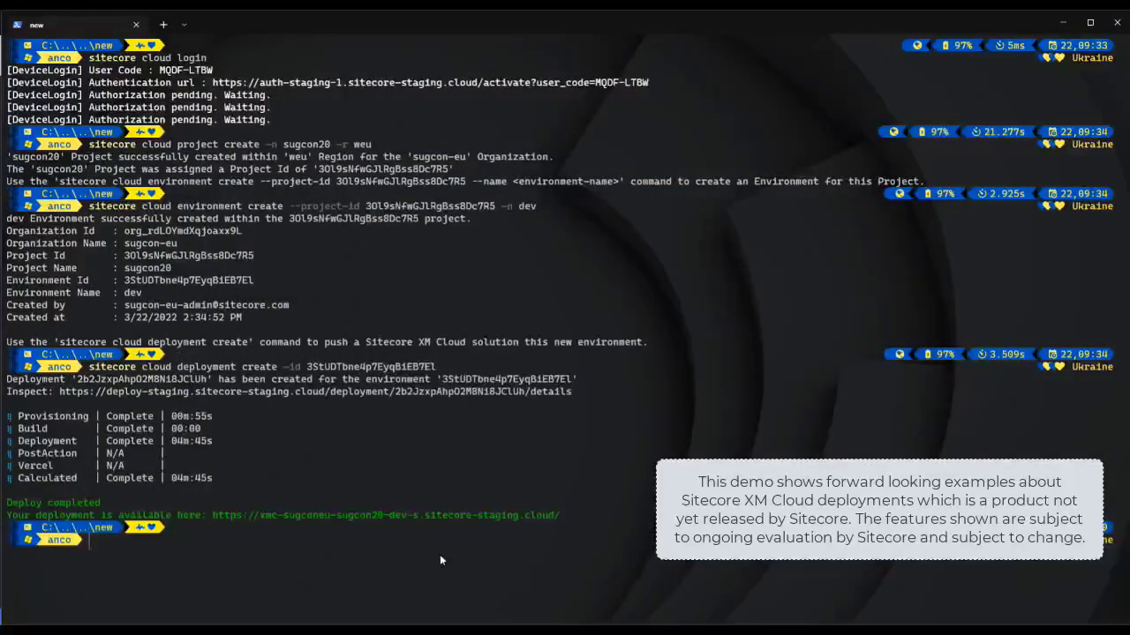
type("sitecore cl")
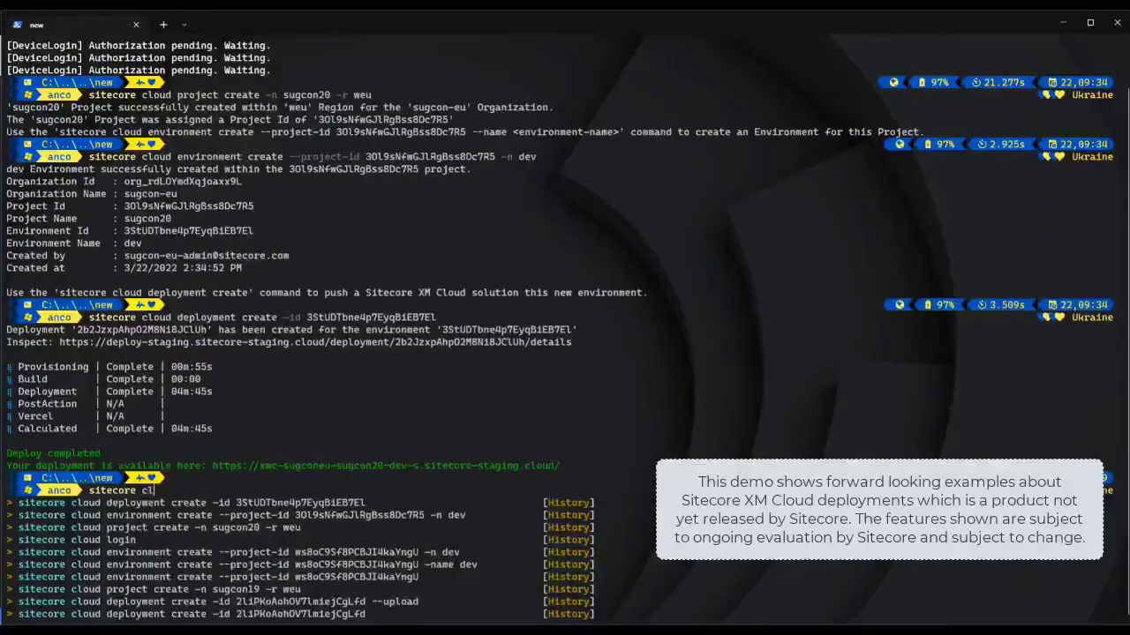
type("oud deployment c")
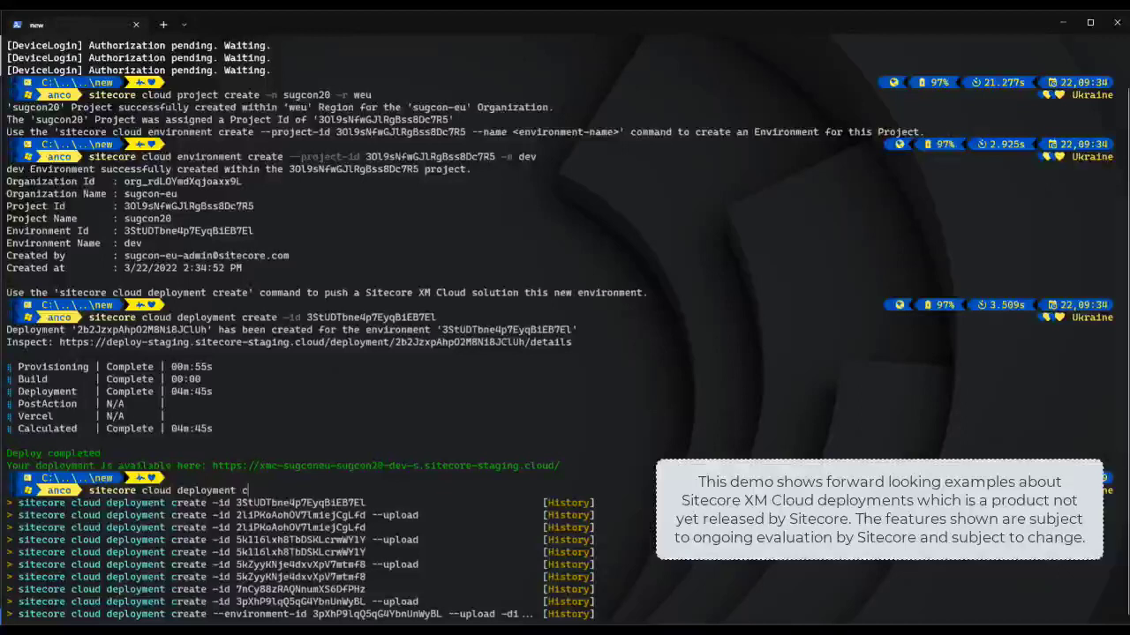
type("reate -id")
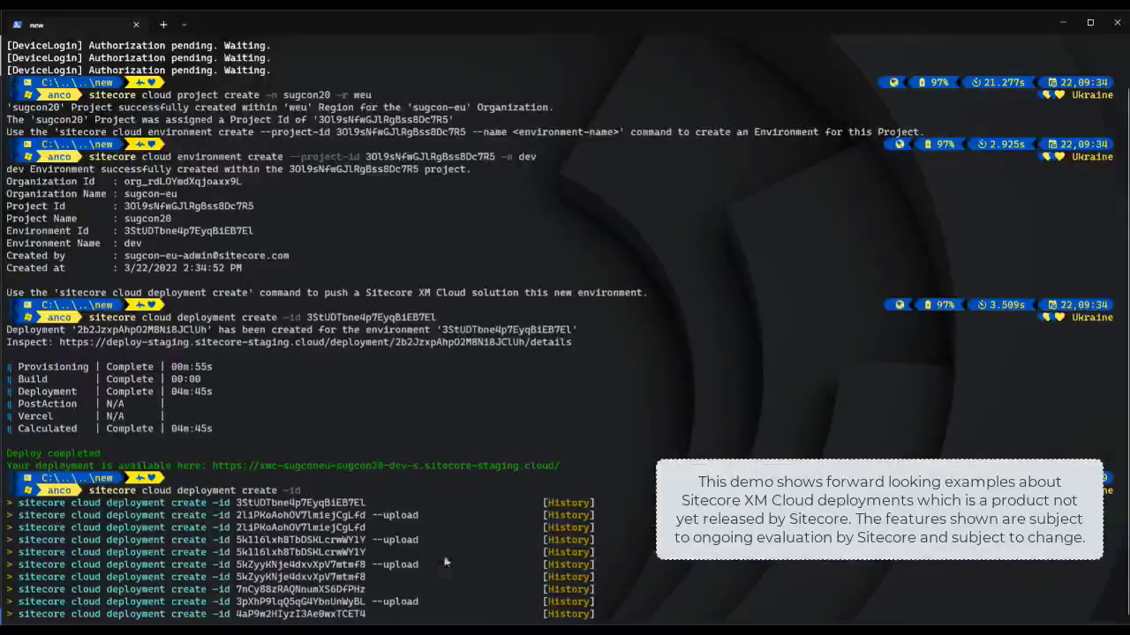
type("3StUDTbne4p7EyqBiEB7El")
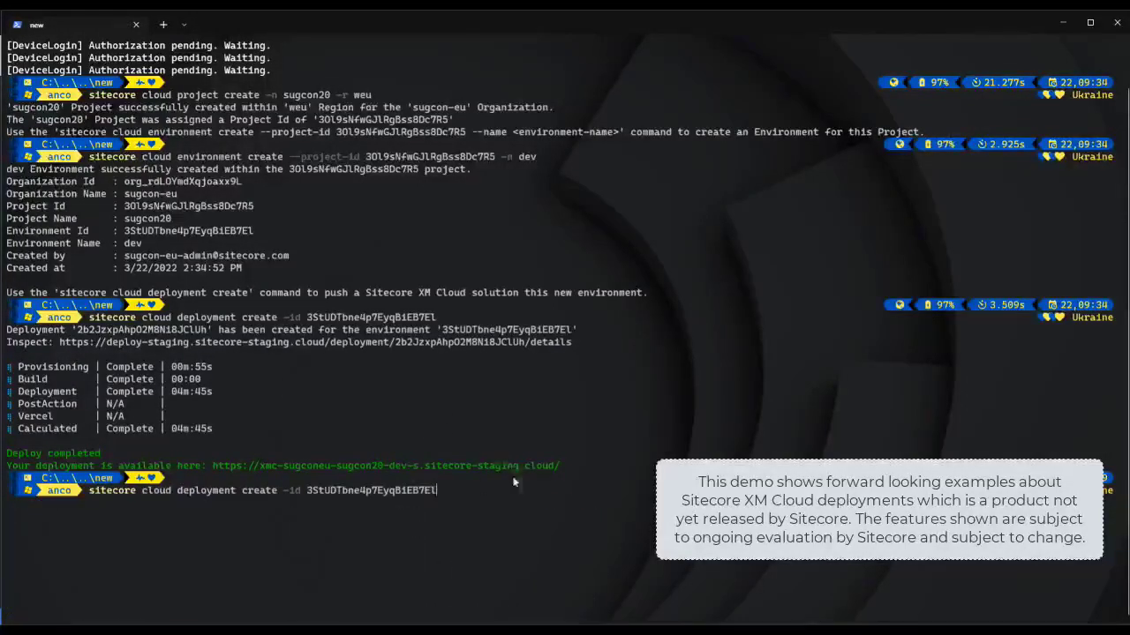
type("--u")
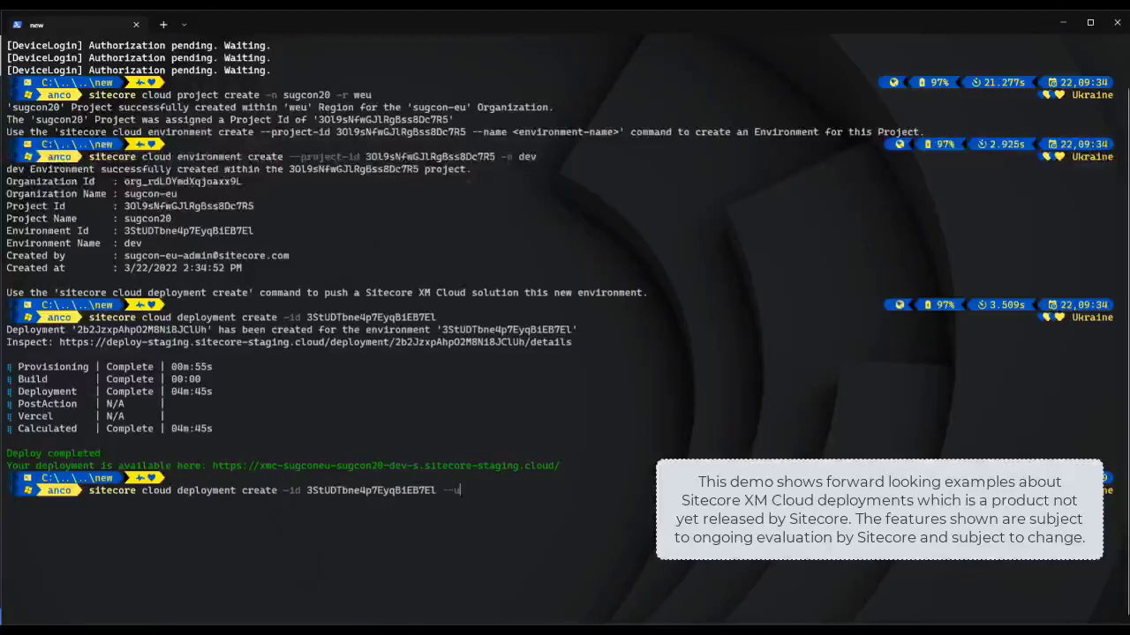
type("pload")
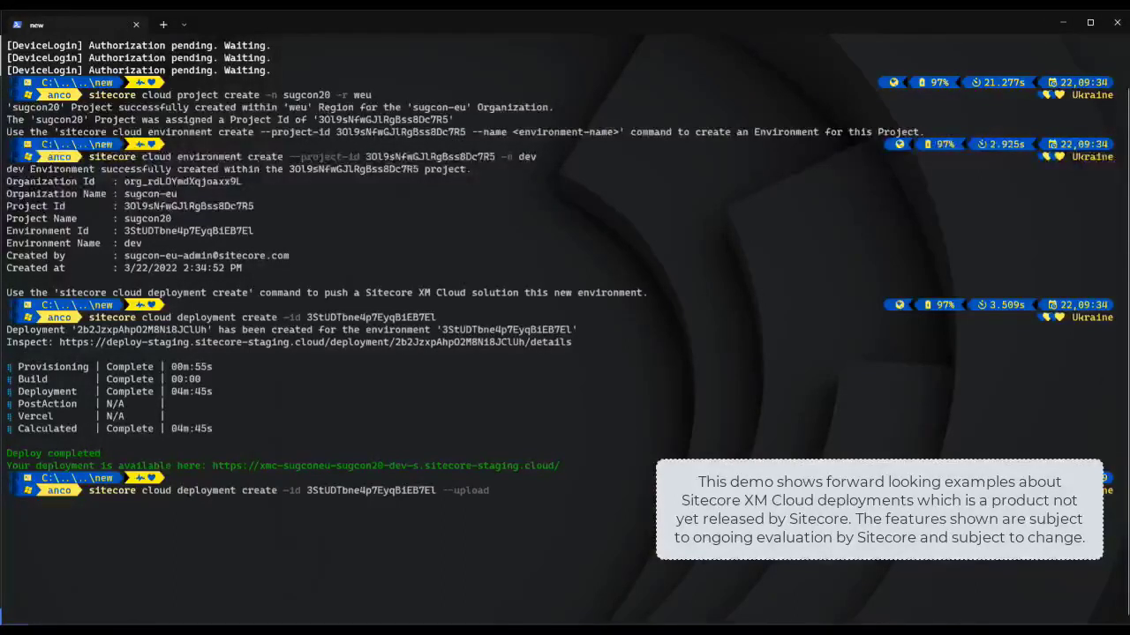
key("Return")
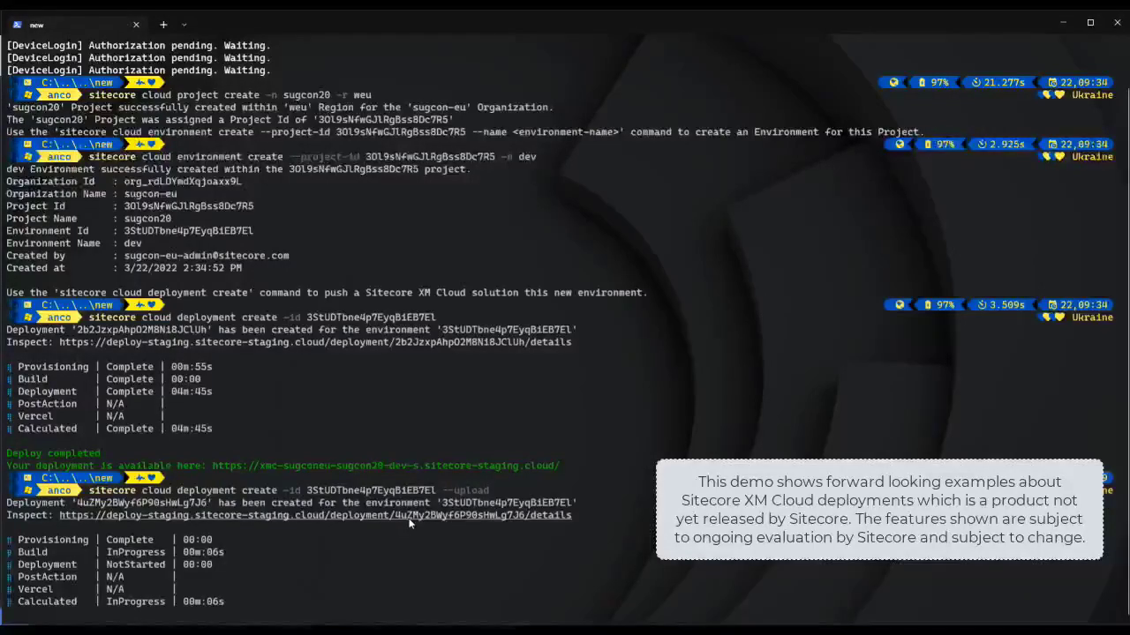
Step: Open the sugcon20/dev deployment's Inspect page and expand its Build log
left_click(409, 517, "ctrl")
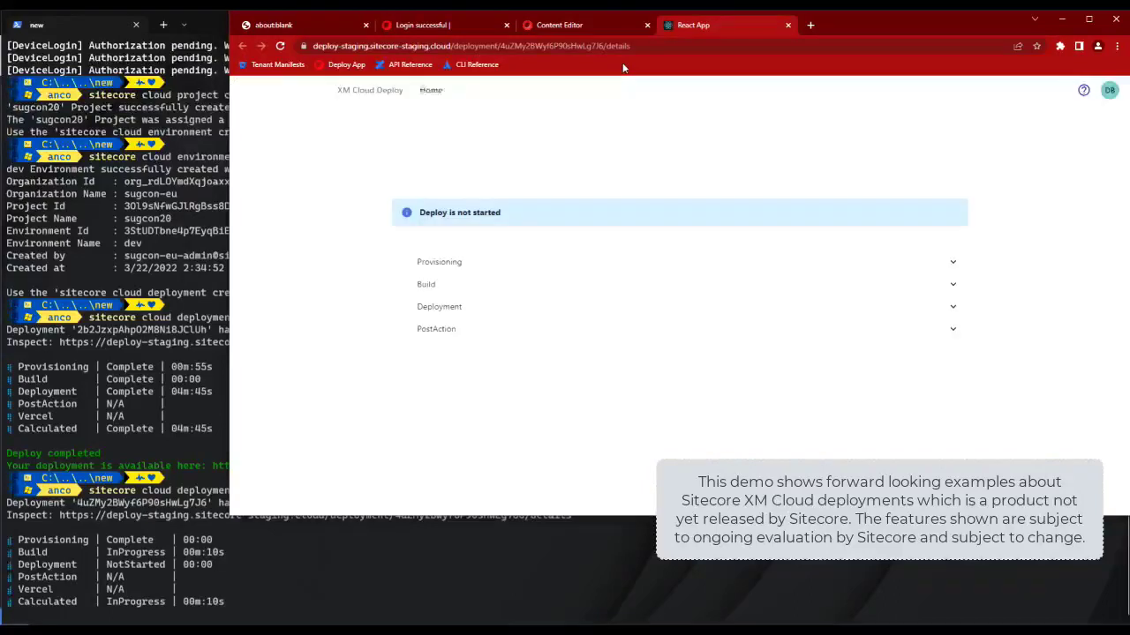
left_click(506, 294)
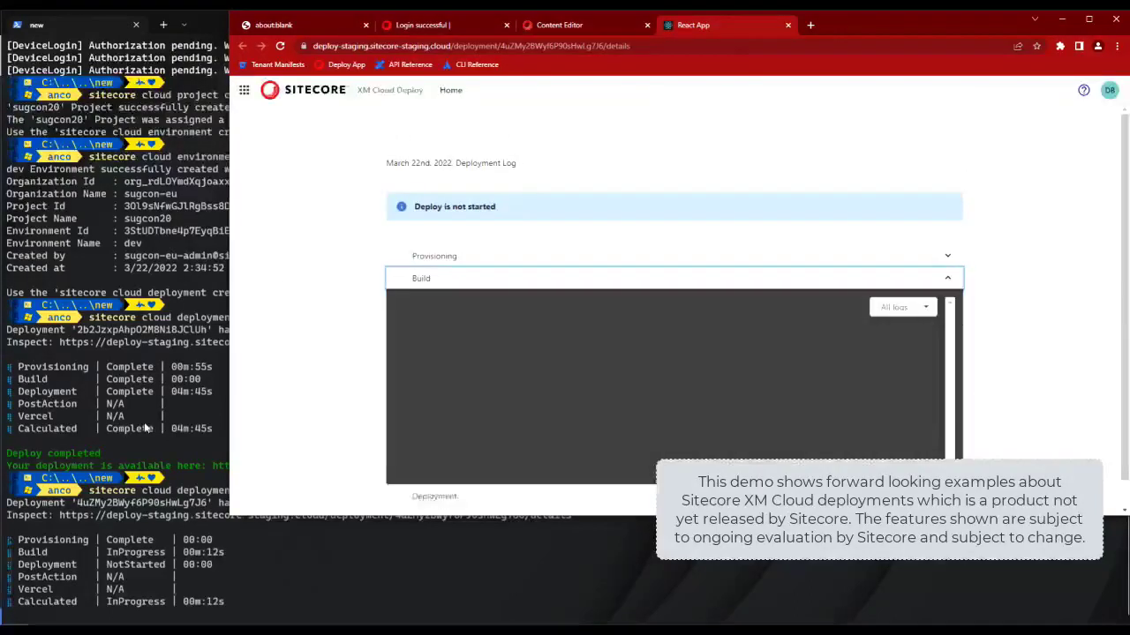
scroll(326, 361, "down", 1)
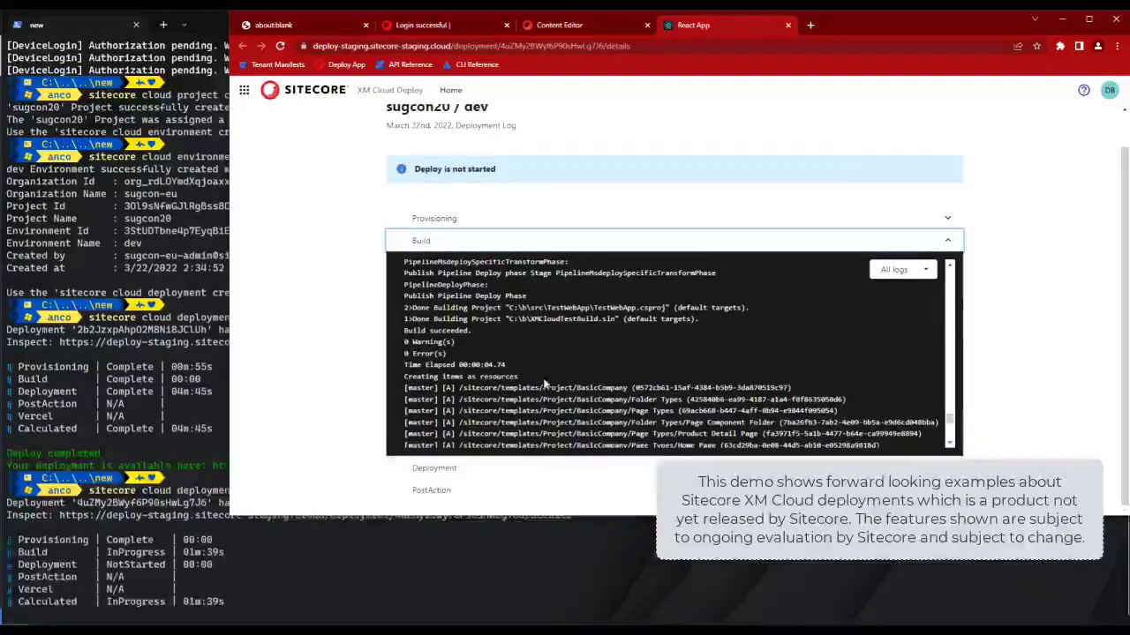
Step: Highlight the log lines from 'Creating items as resources' to the item package, then watch the terminal until Deploy completed
left_click_drag(402, 377, 540, 381)
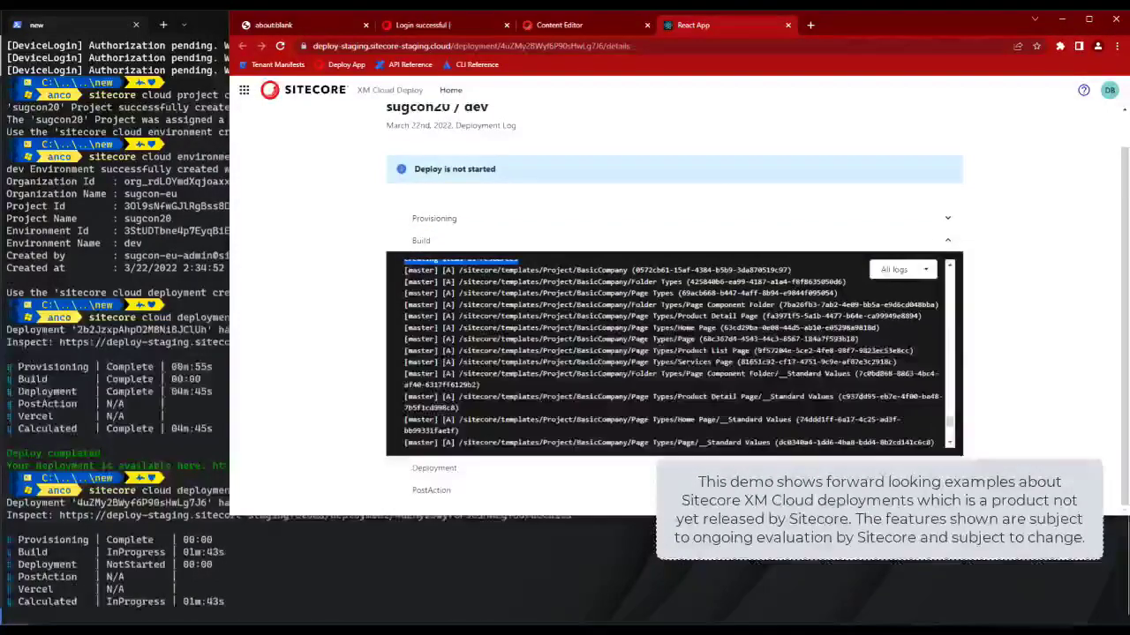
left_click_drag(540, 382, 750, 333)
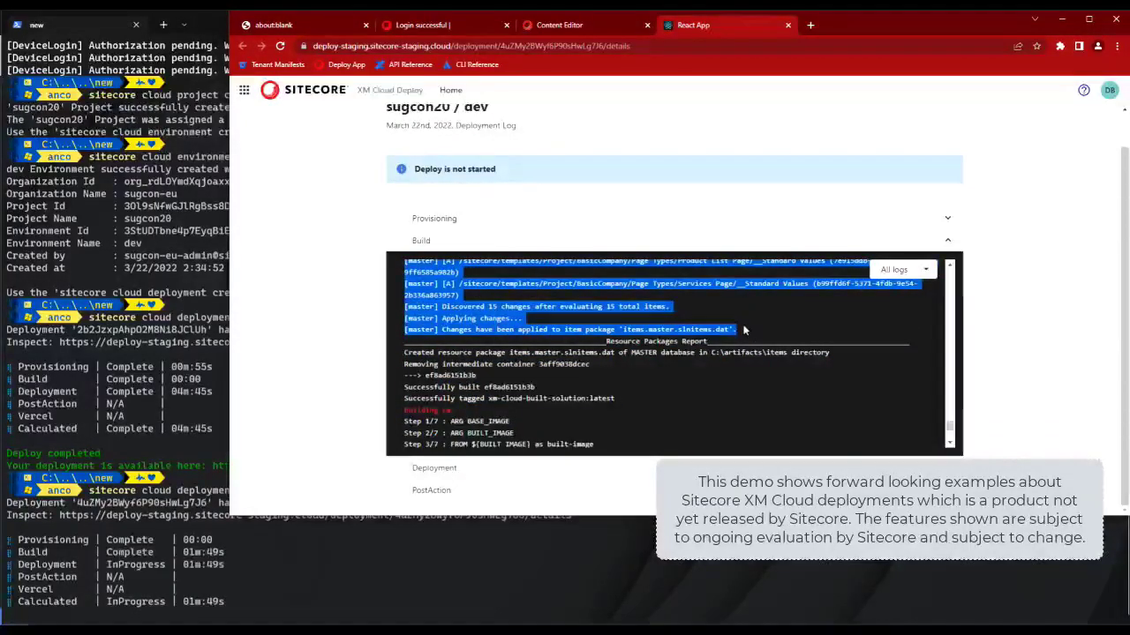
scroll(743, 332, "up", 3)
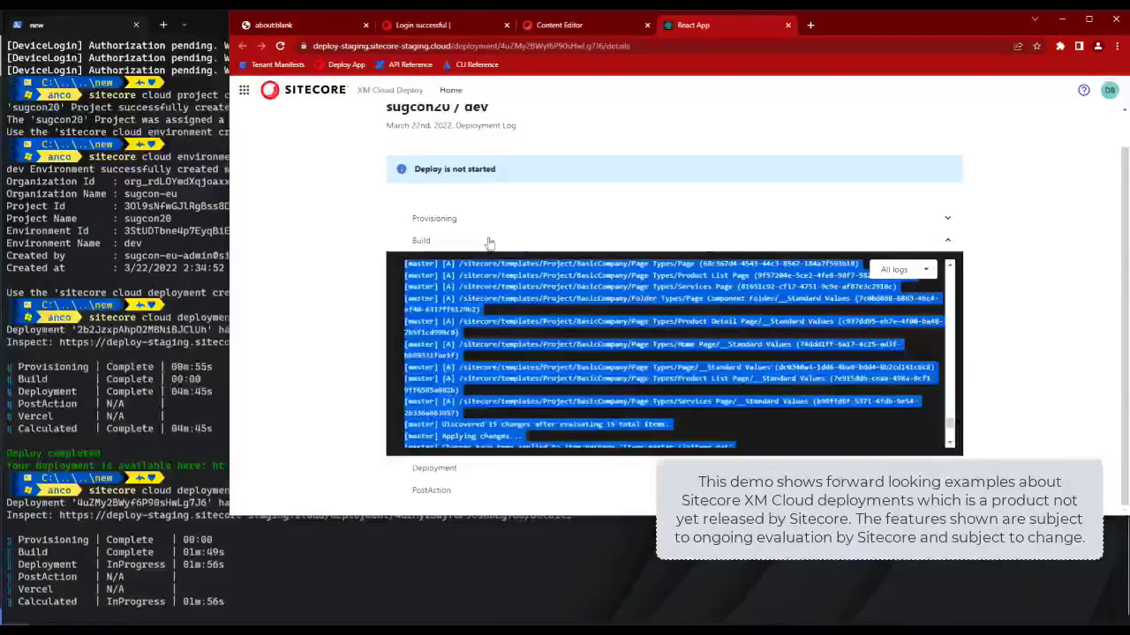
left_click(405, 592)
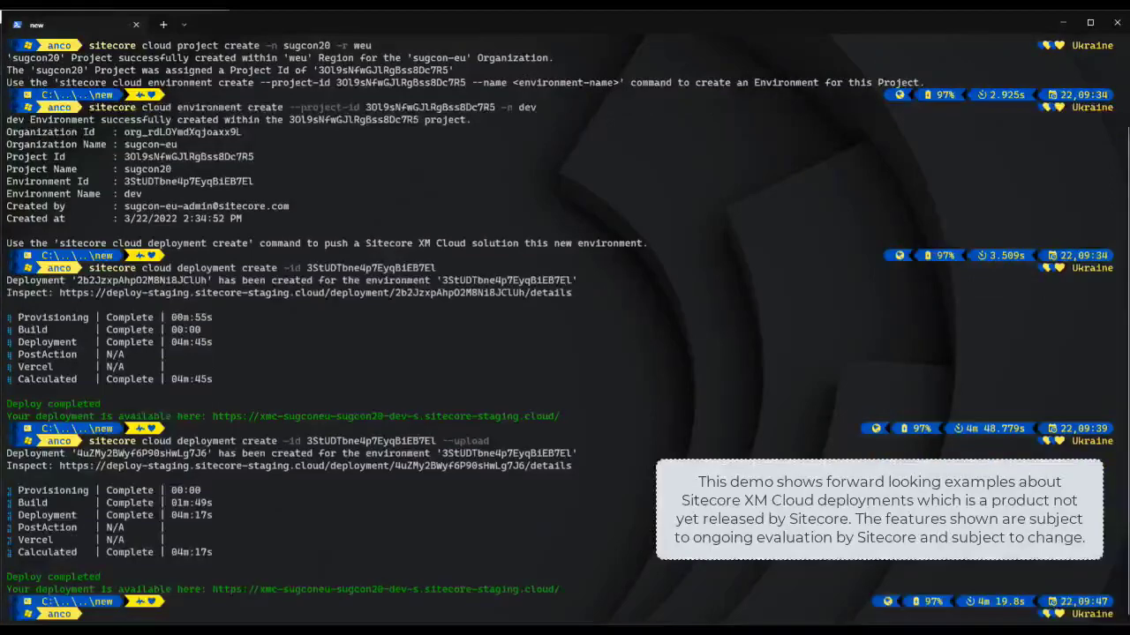
Step: Open the deployed XM Cloud instance in Chrome and close the old deployment, login and blank tabs
left_click(474, 589, "ctrl")
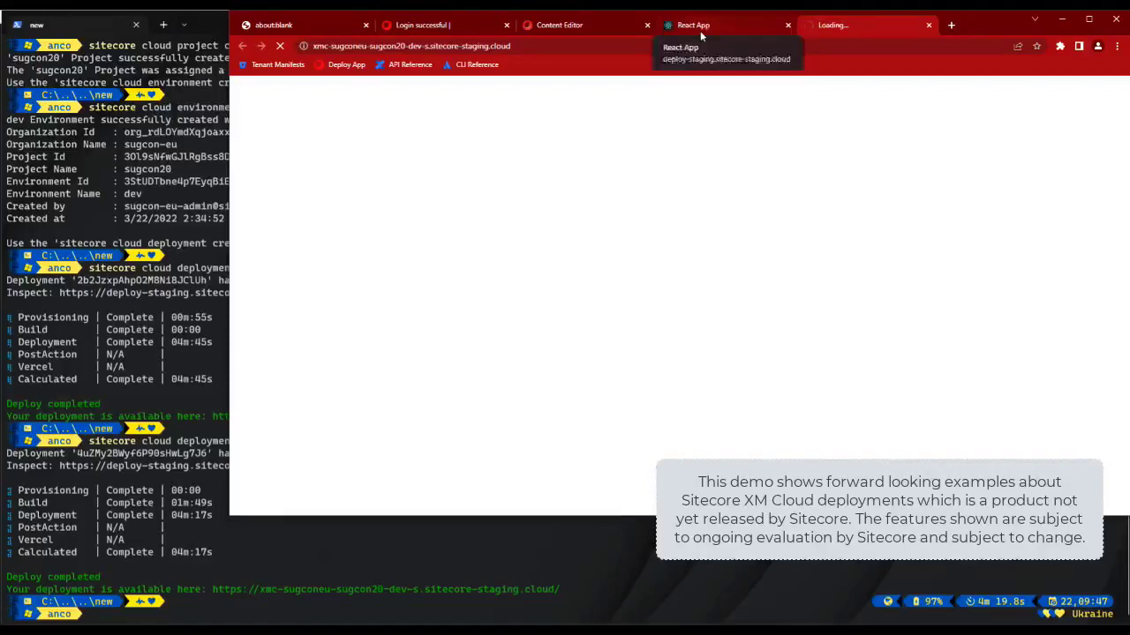
middle_click(700, 31)
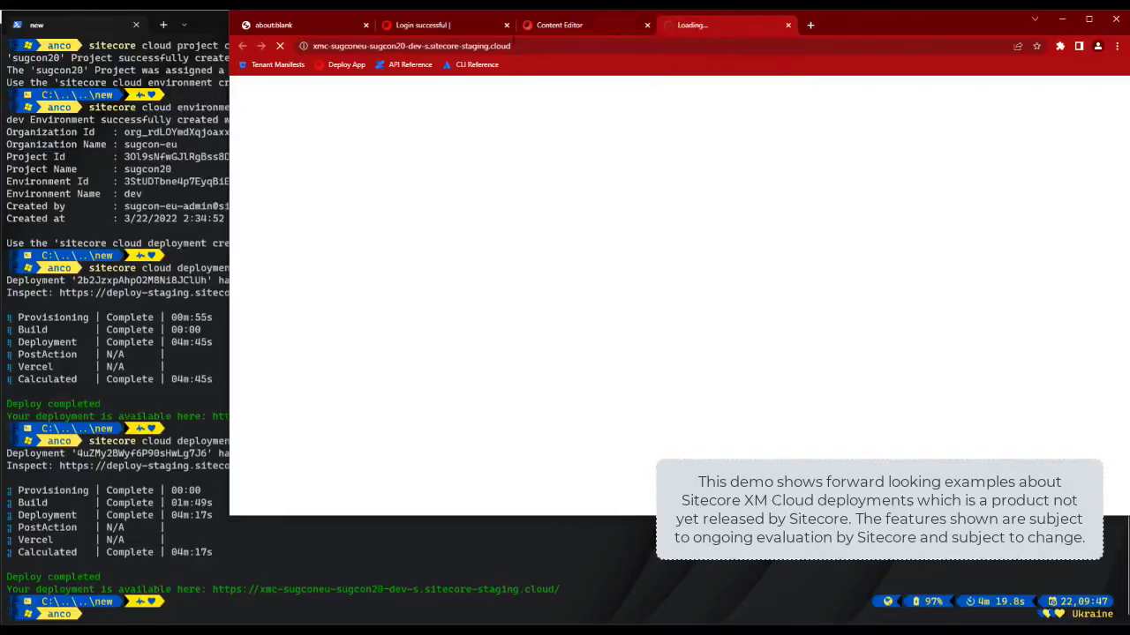
middle_click(426, 29)
middle_click(311, 30)
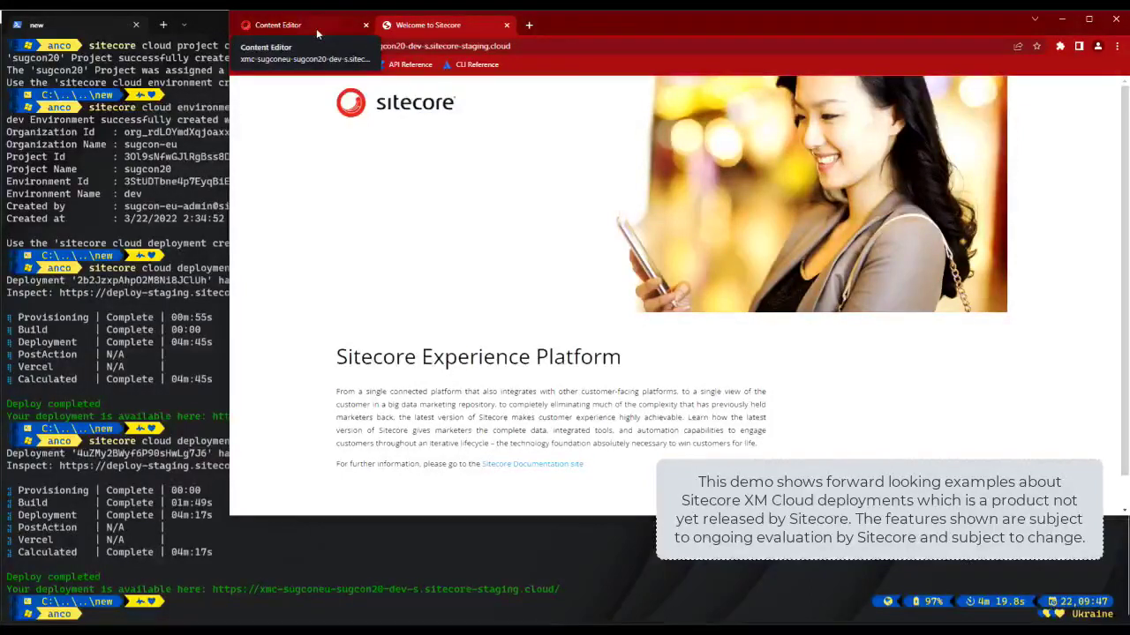
Step: Append a path to the site address, then close the welcome tab, leaving the Content Editor
key("ctrl+l")
key("End")
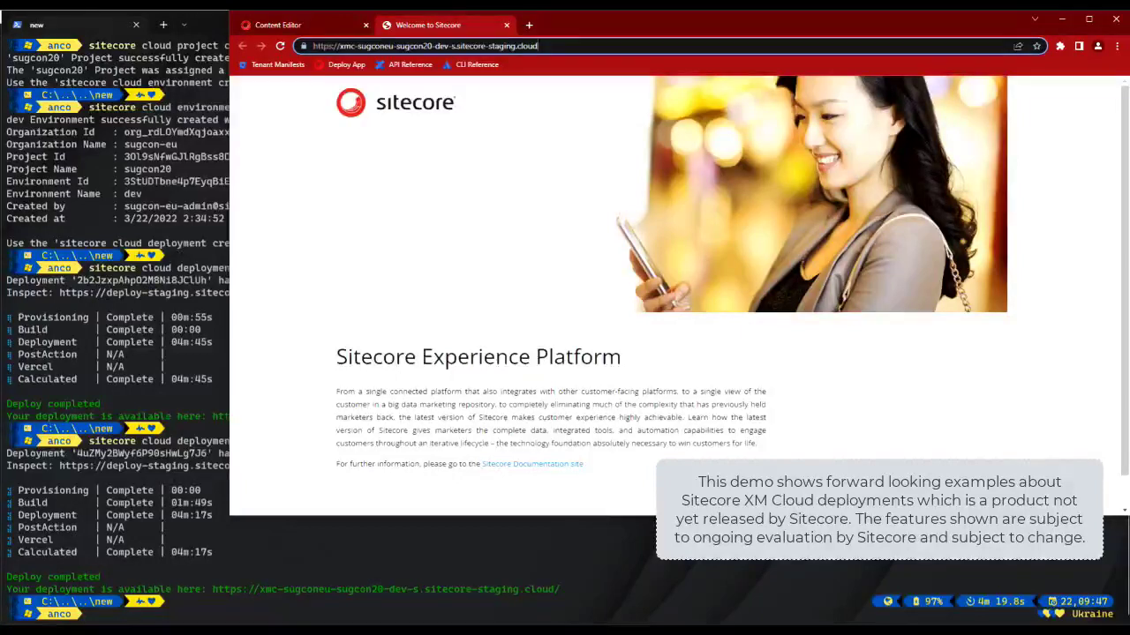
type("/s")
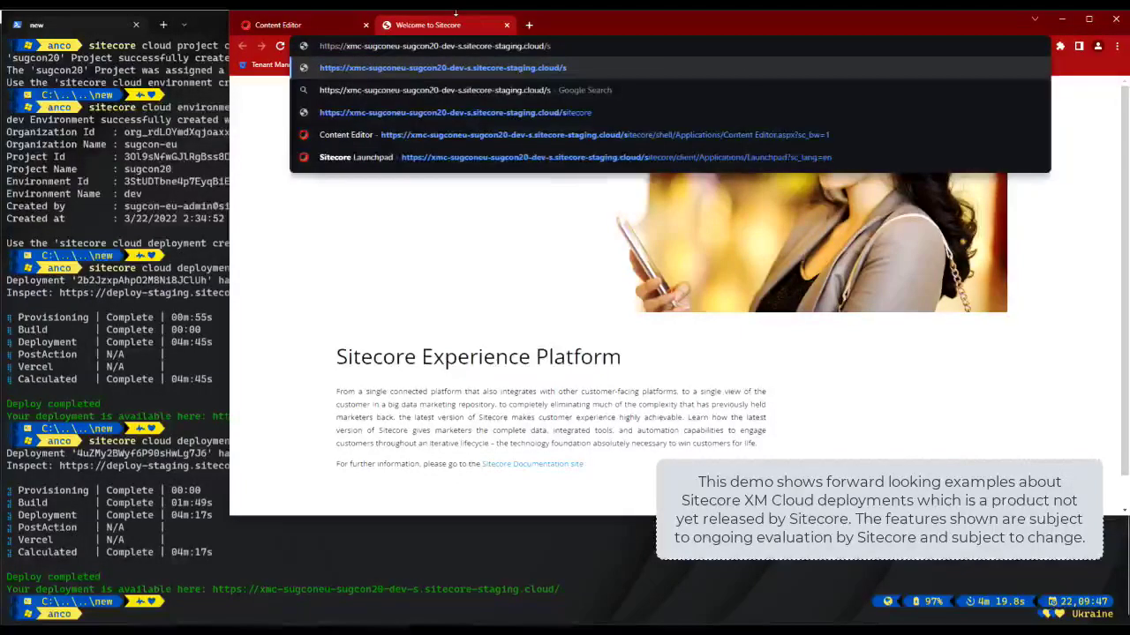
type("irte")
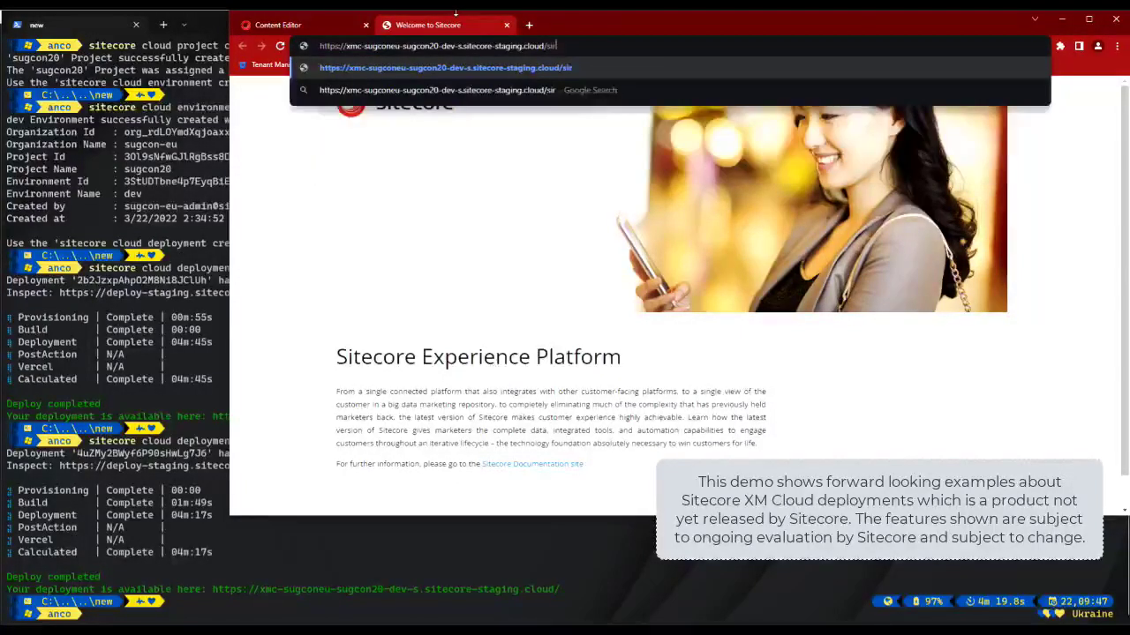
key("BackSpace")
key("BackSpace")
key("BackSpace")
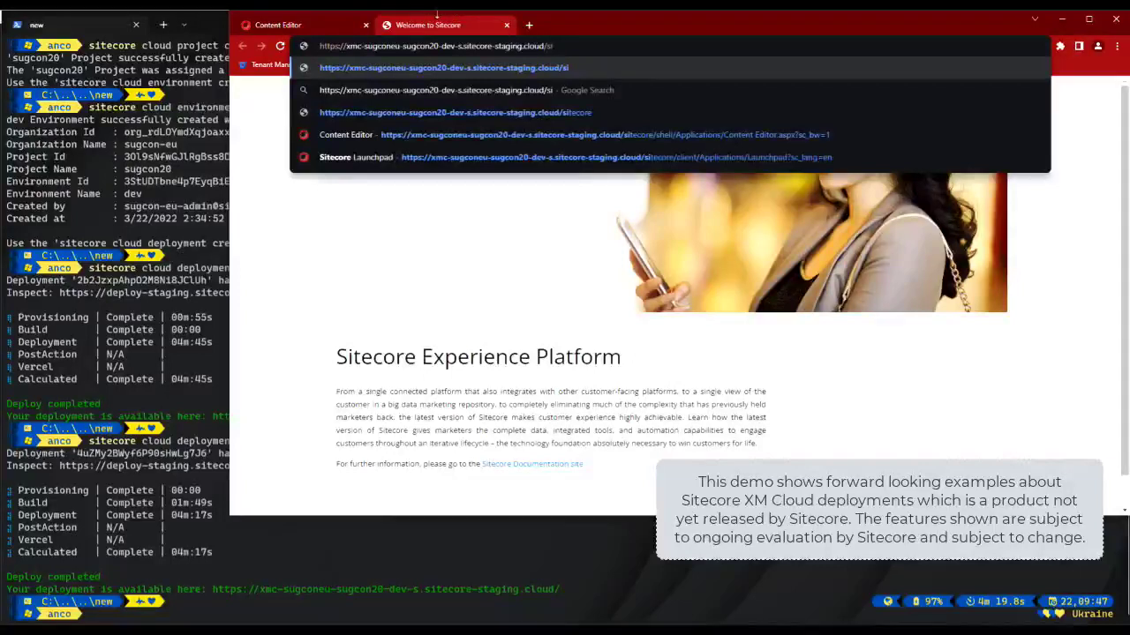
middle_click(428, 25)
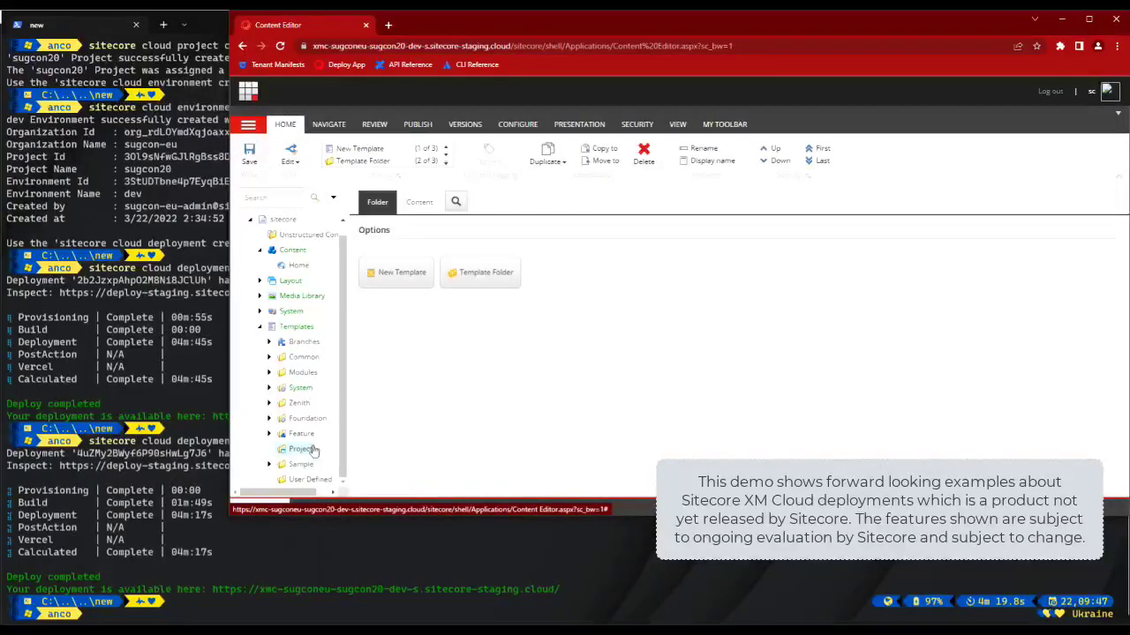
Step: Expand Templates > Project > BasicCompany > Page Types with a wider tree pane, then return to the terminal
left_click(310, 452)
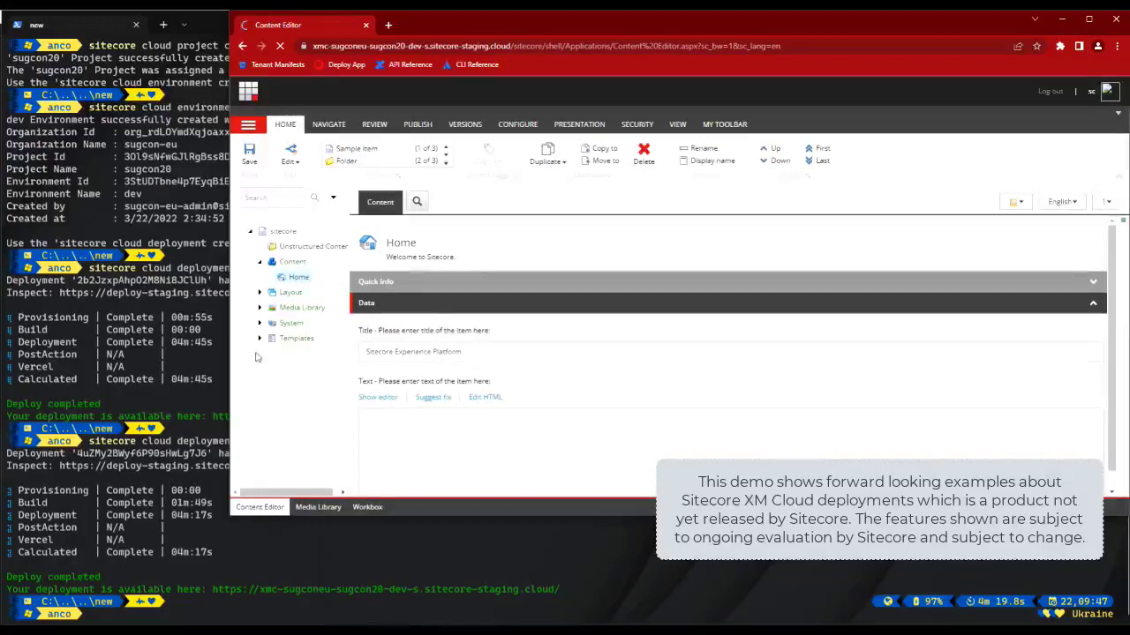
left_click(259, 338)
left_click(259, 339)
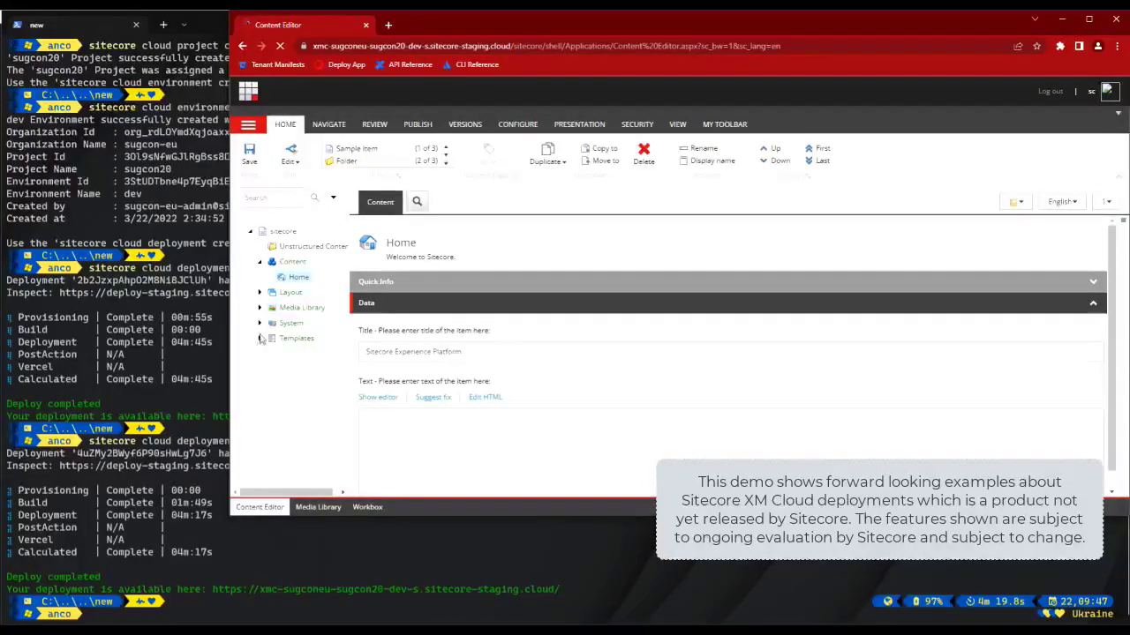
left_click(259, 339)
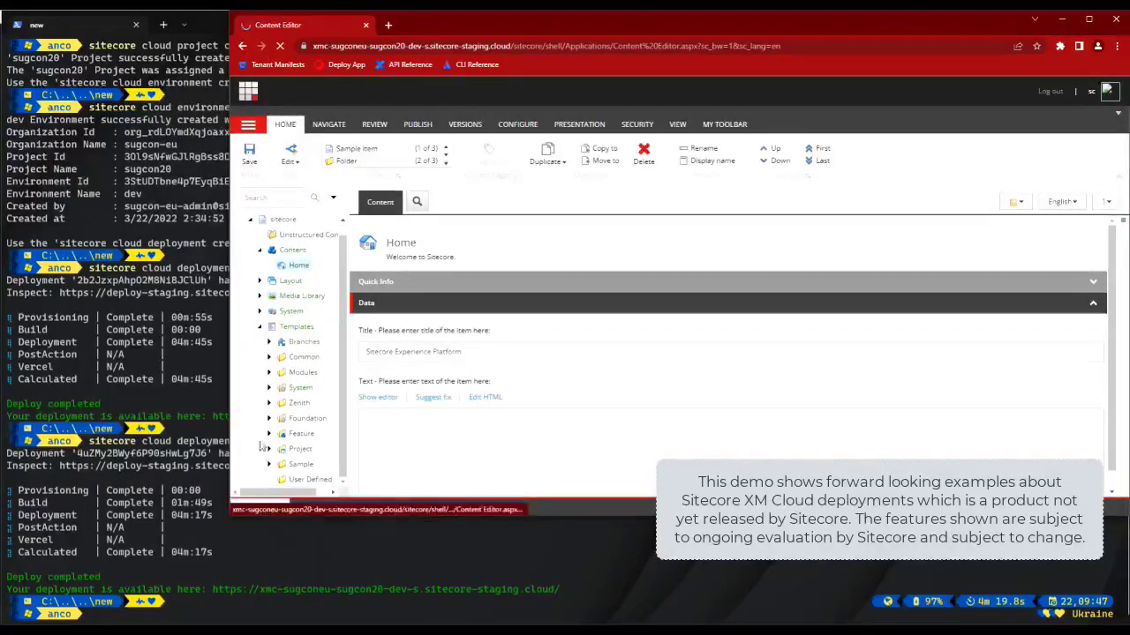
left_click(268, 448)
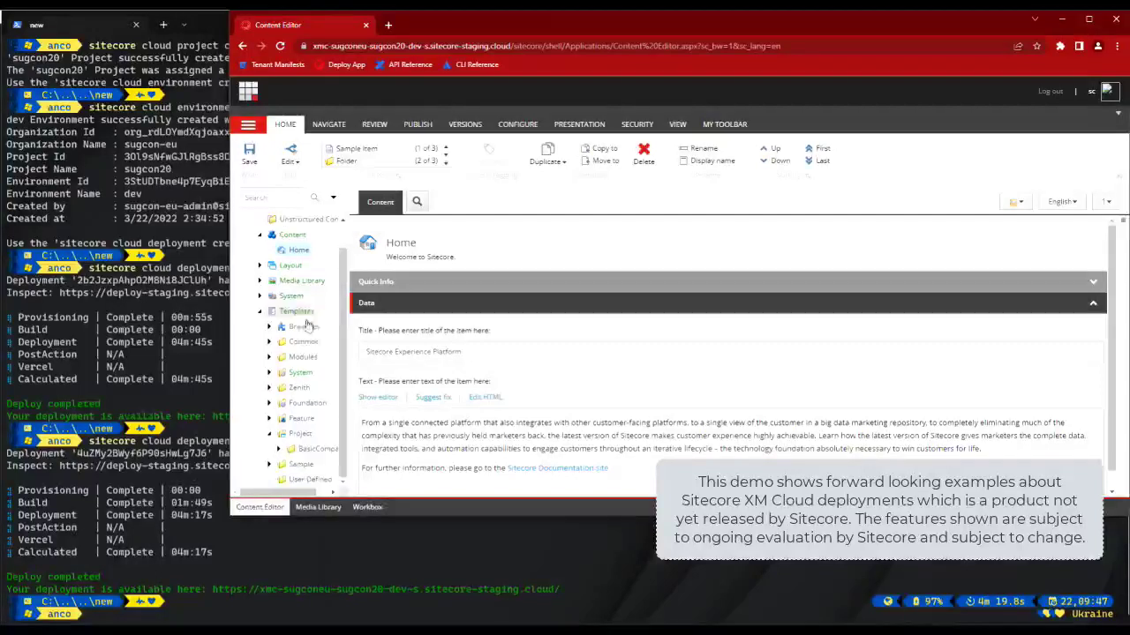
left_click(279, 448)
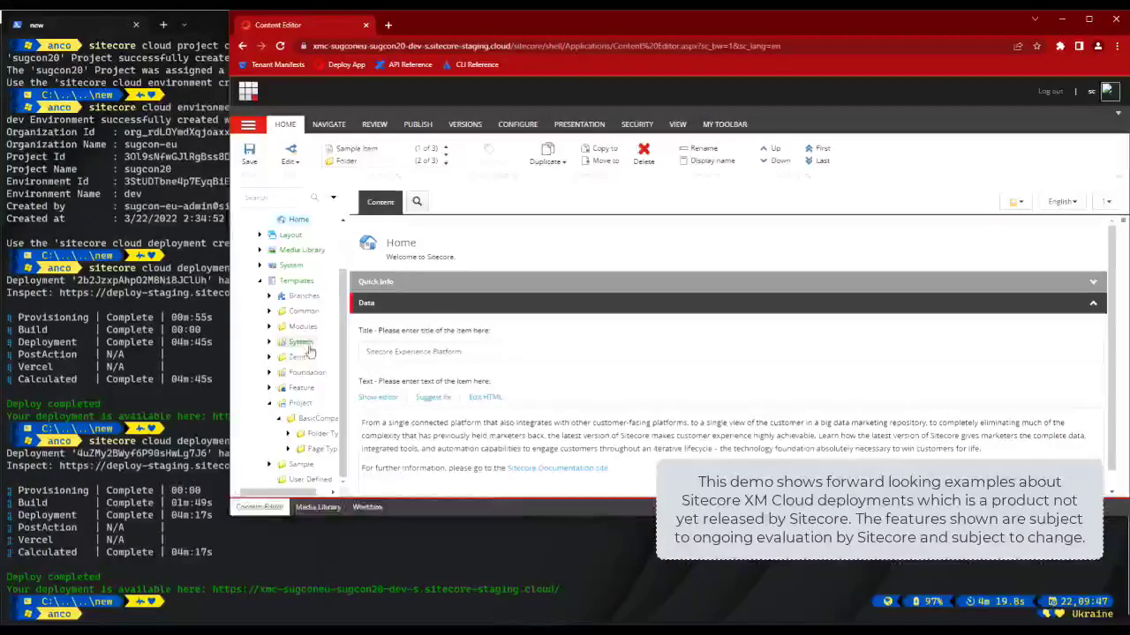
left_click_drag(350, 428, 375, 429)
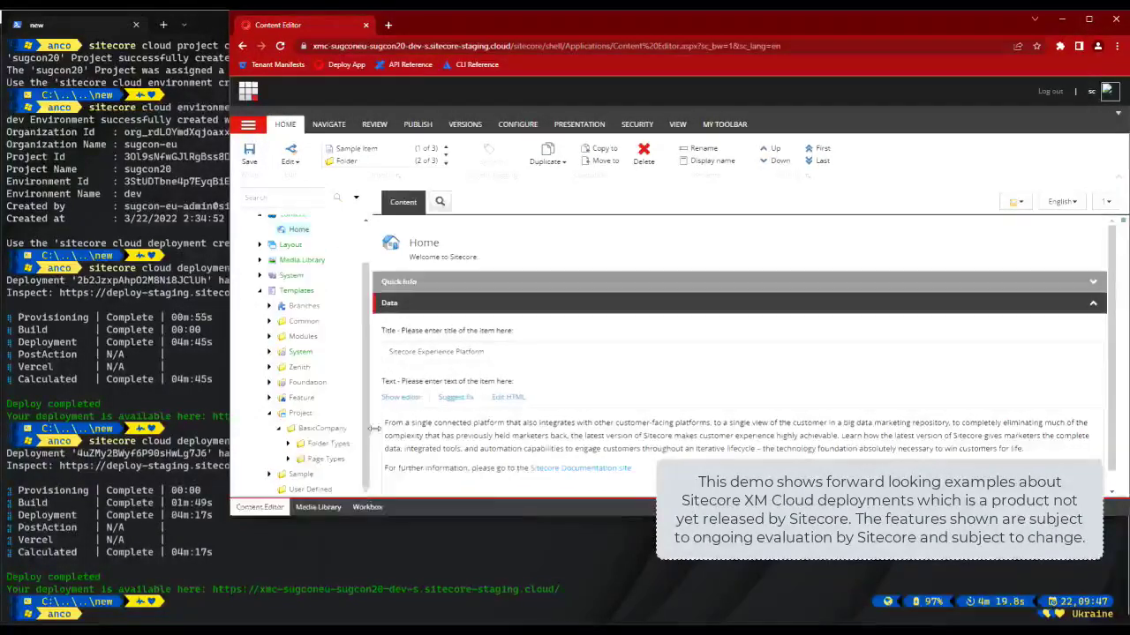
left_click(288, 459)
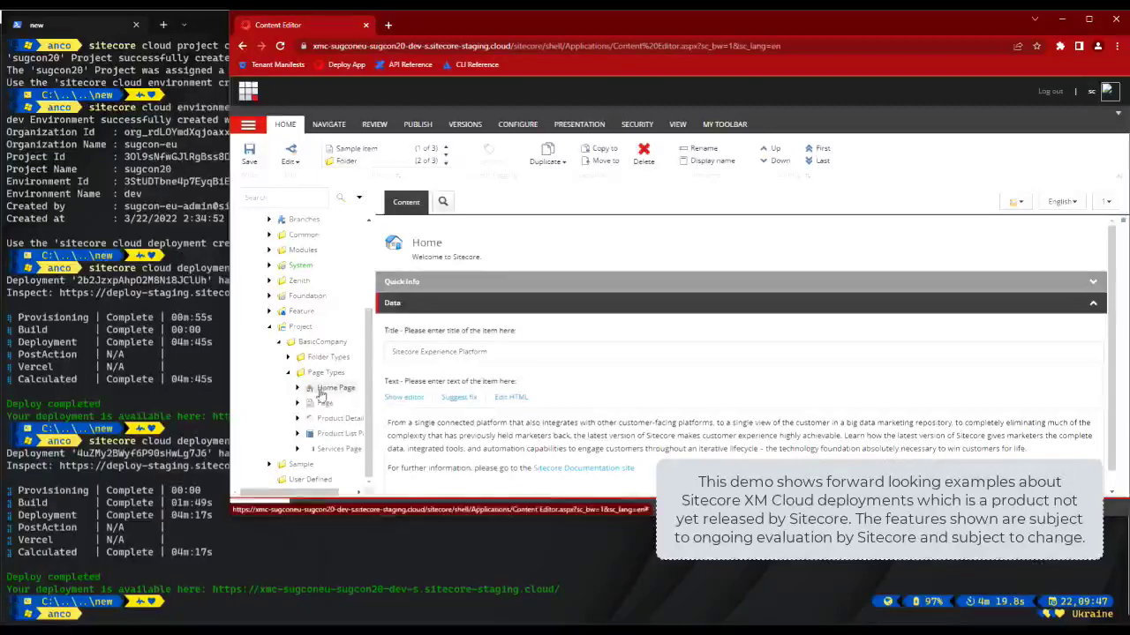
left_click(196, 615)
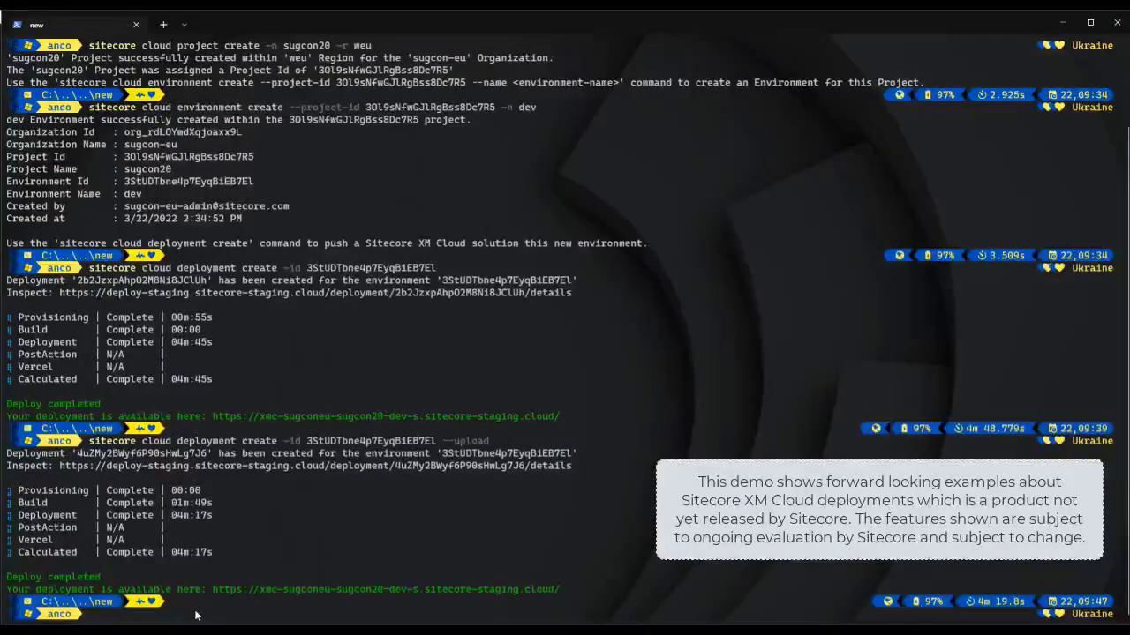
Step: Run 'sitecore cloud environment connect -id' with the dev environment ID taken from history
type("sitec")
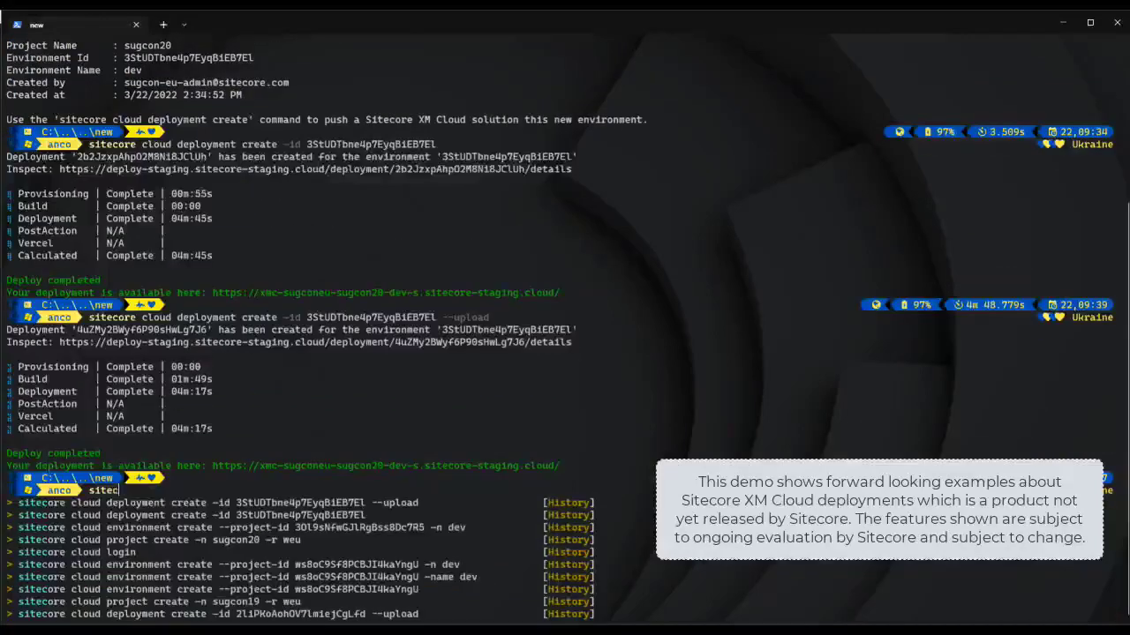
type("ore cloud envi")
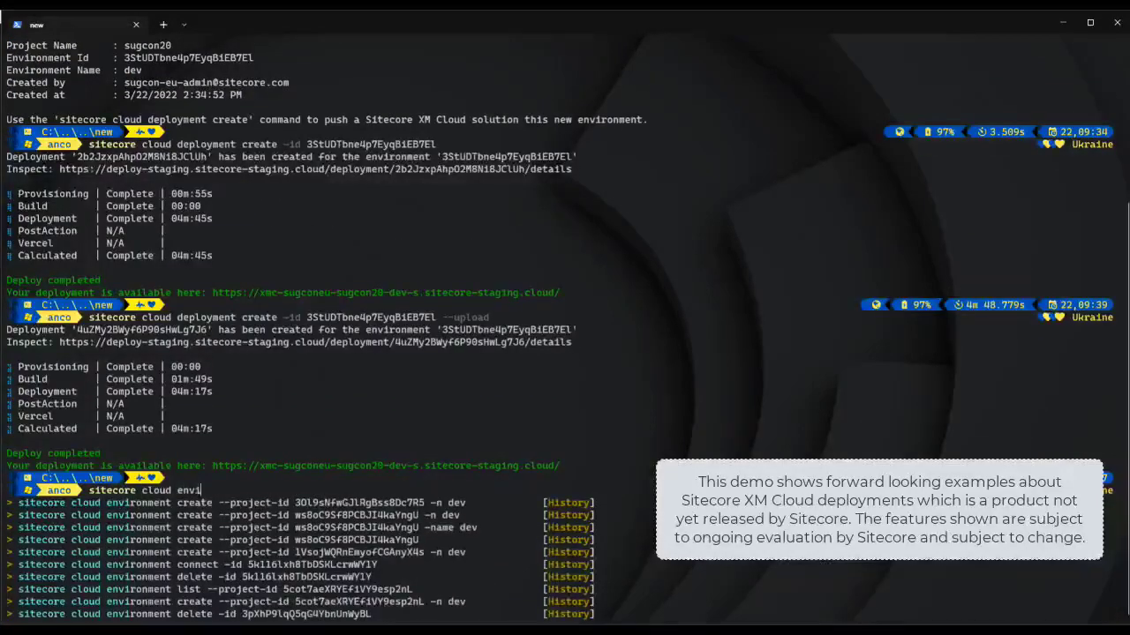
type("ronment connec")
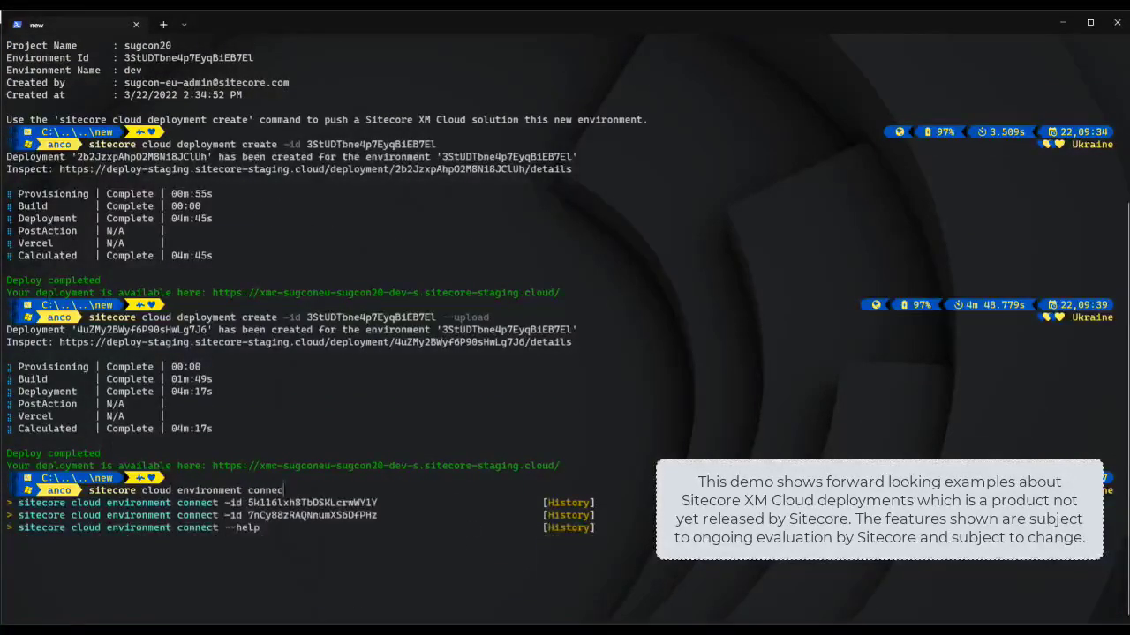
type("t -id")
type("3StUDTbne4p7EyqBiEB7El")
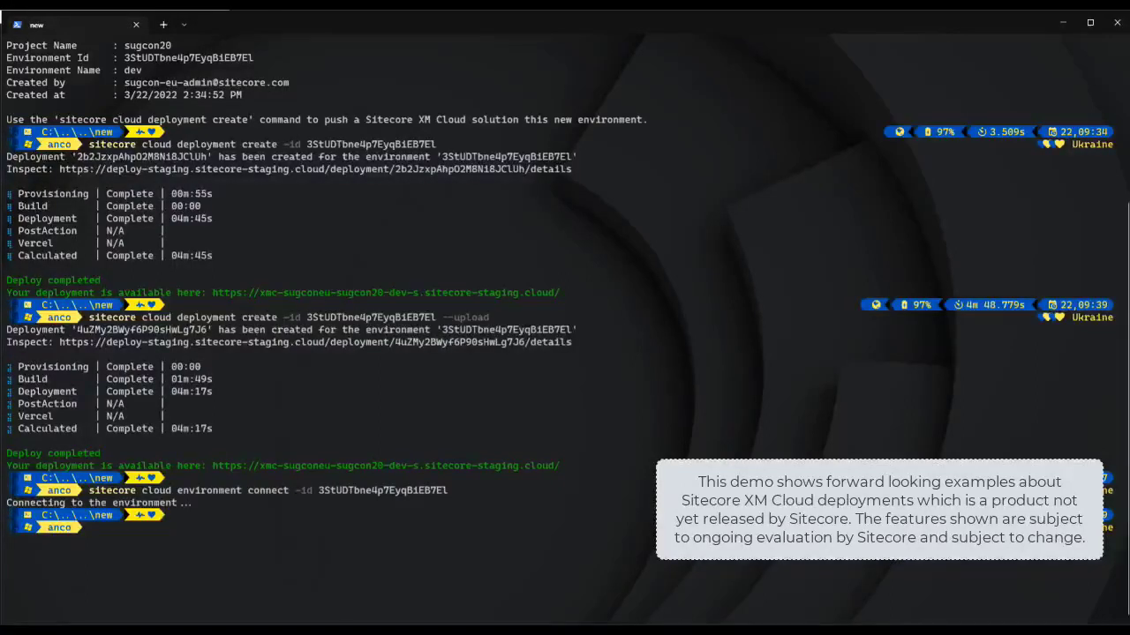
Step: Run 'sitecore index list -n dev' to list the core, master, web and horizon indexes
type("s")
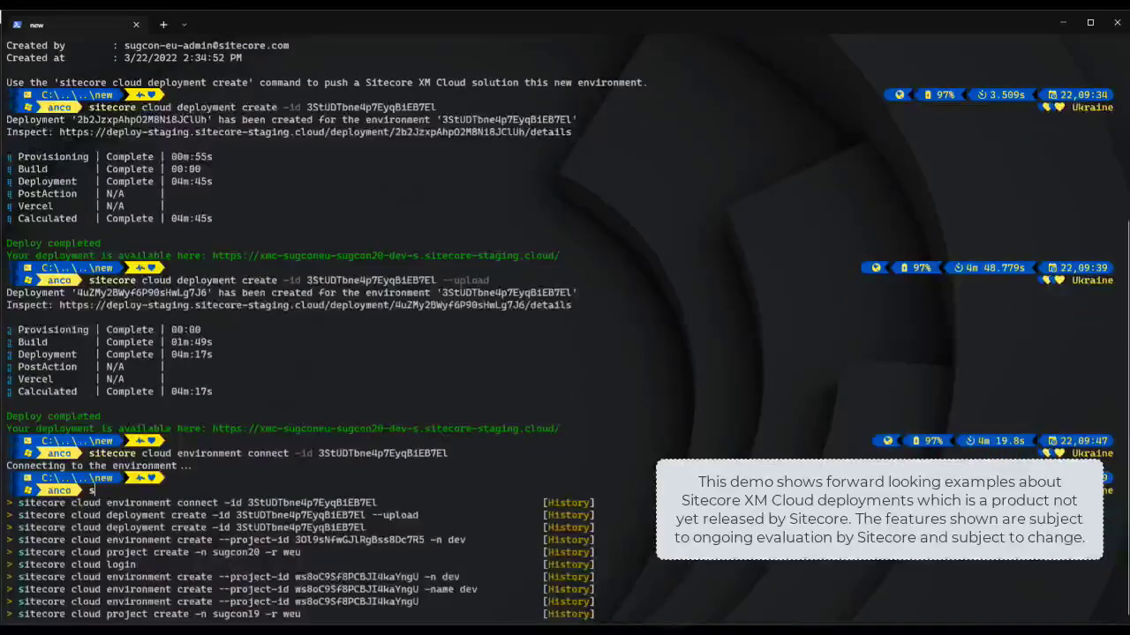
type("itecore cloud")
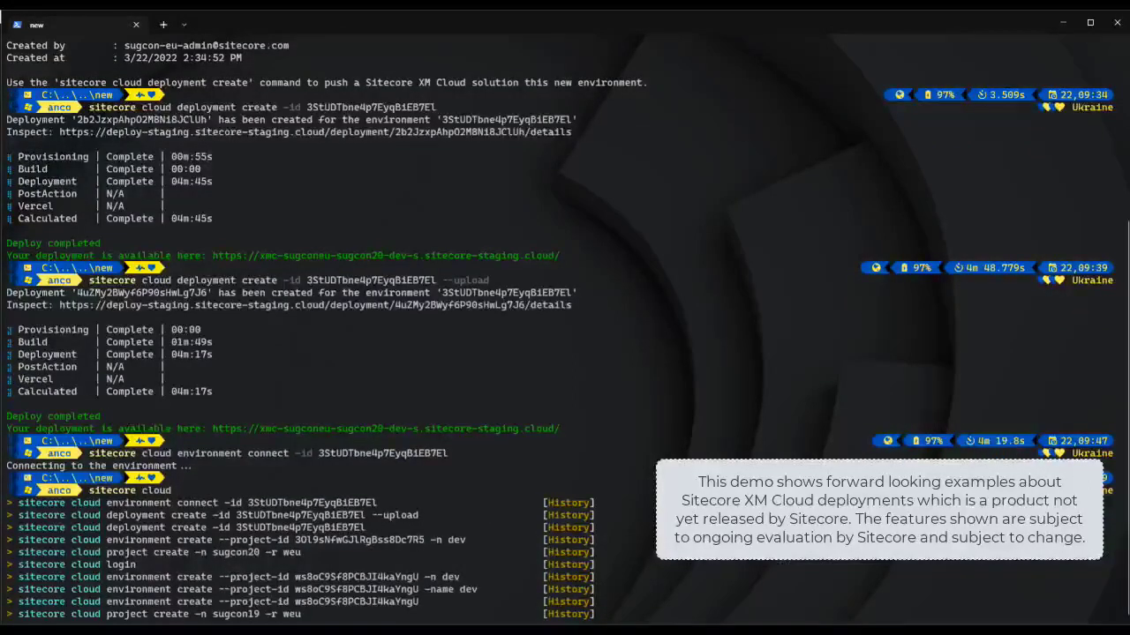
key("BackSpace")
key("BackSpace")
key("BackSpace")
key("BackSpace")
key("BackSpace")
key("BackSpace")
type("inde")
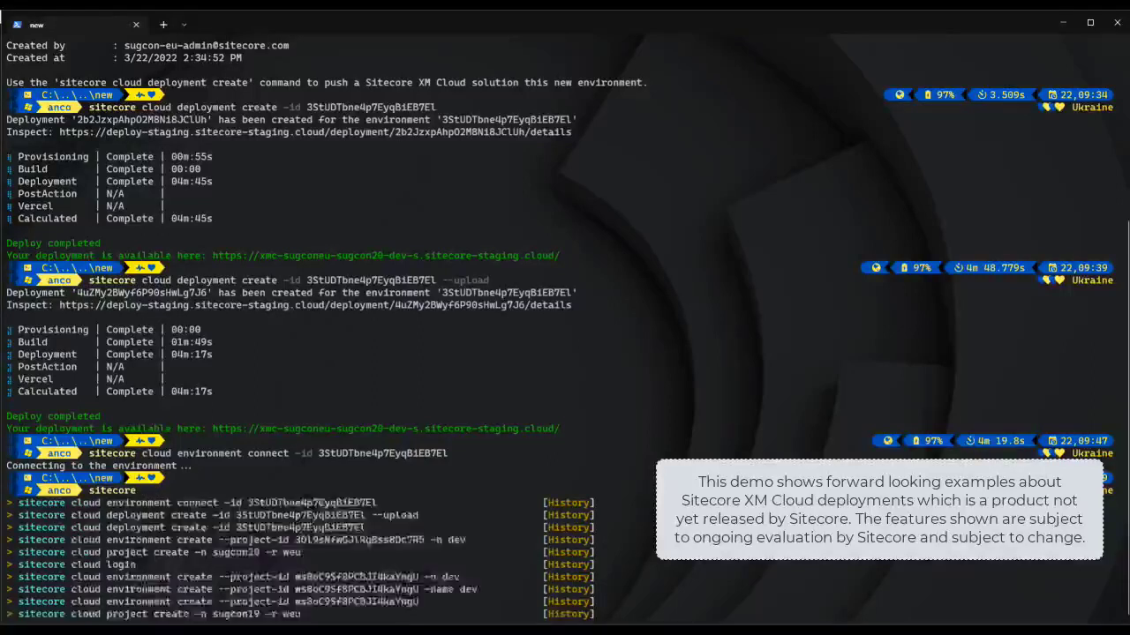
type("x list ")
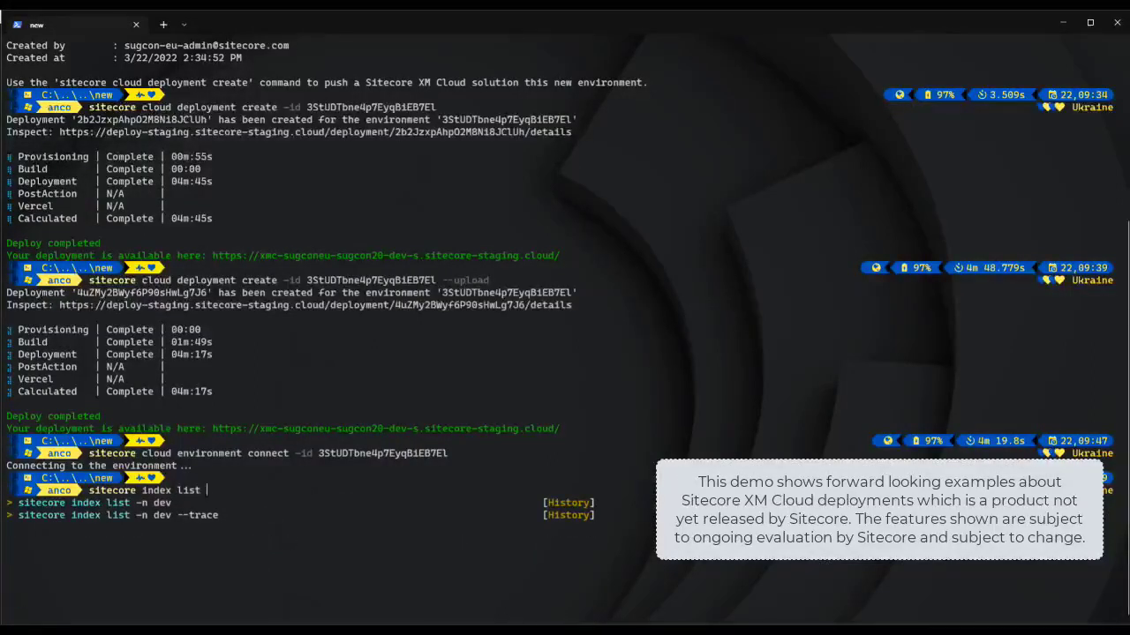
type("-n dev")
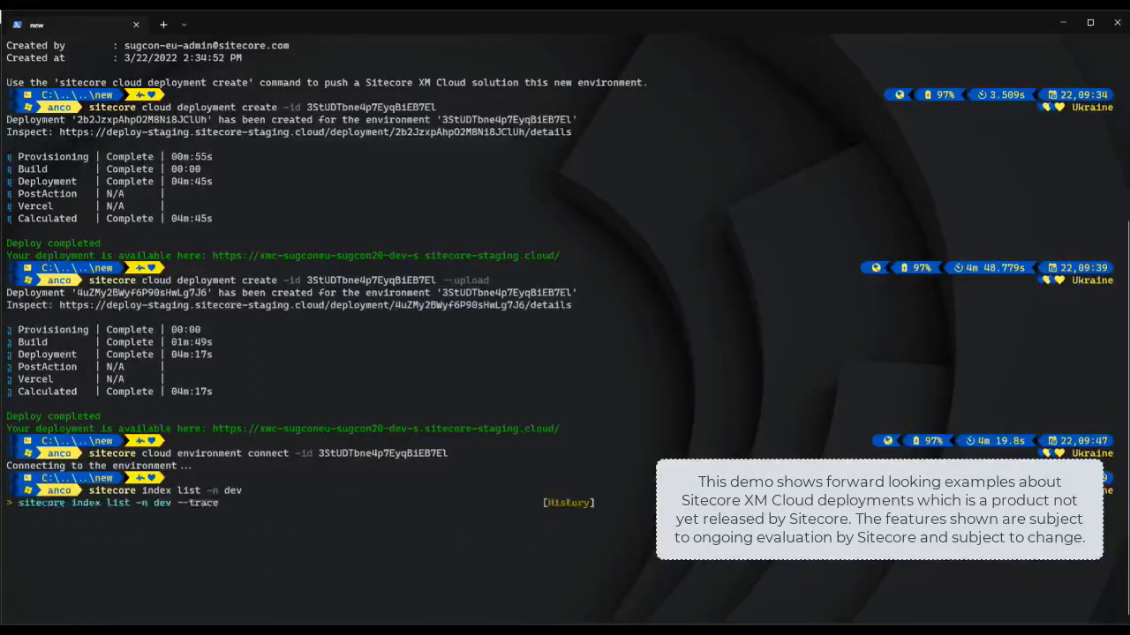
key("Return")
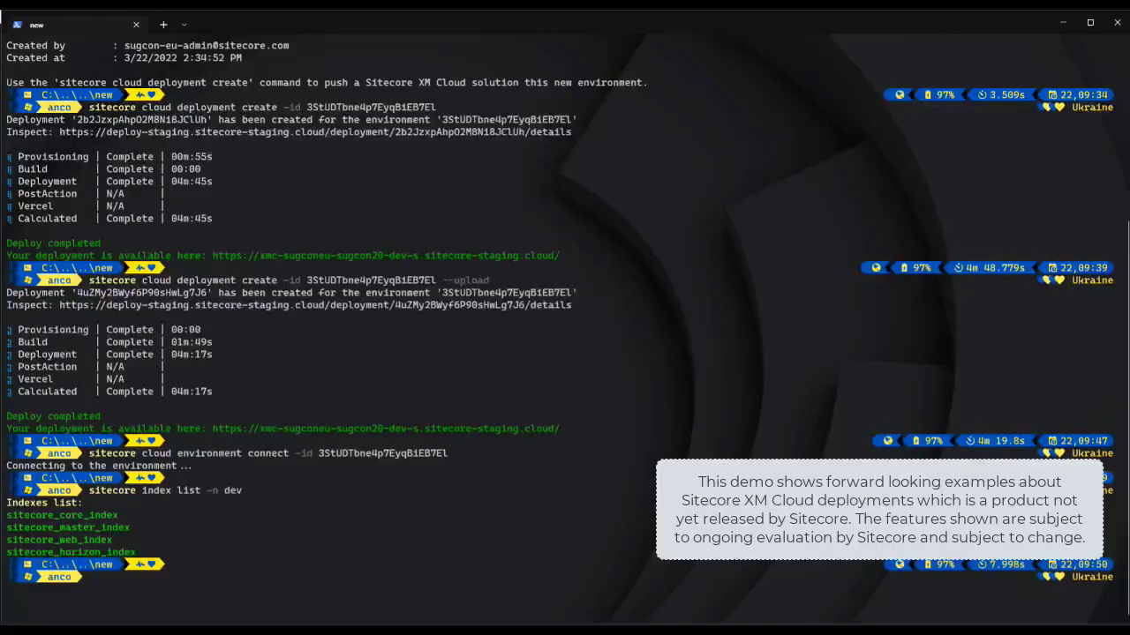
type("sitecore inde")
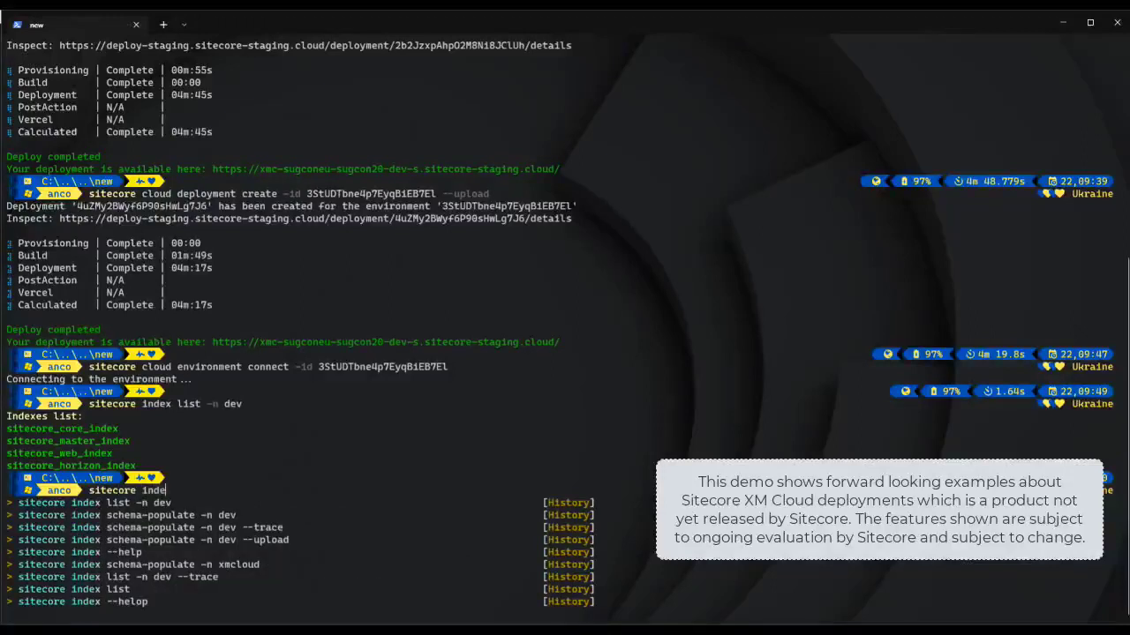
type("x schem")
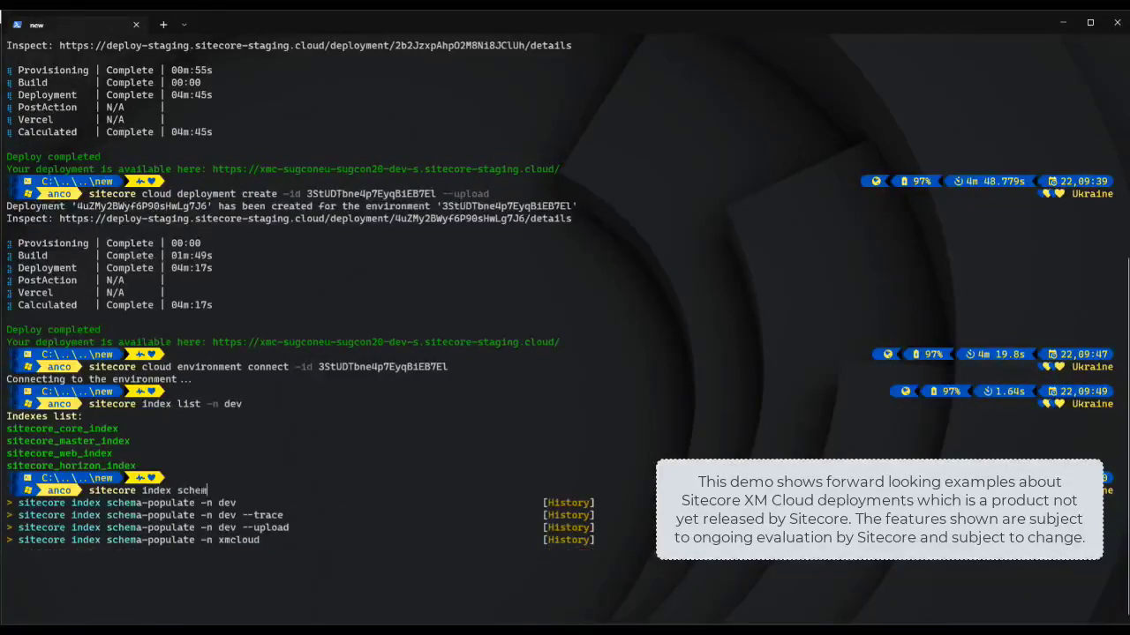
type("a-populate")
Step: Run 'sitecore index schema-populate -n dev' so all four indexes report Completed
key("Down")
key("Return")
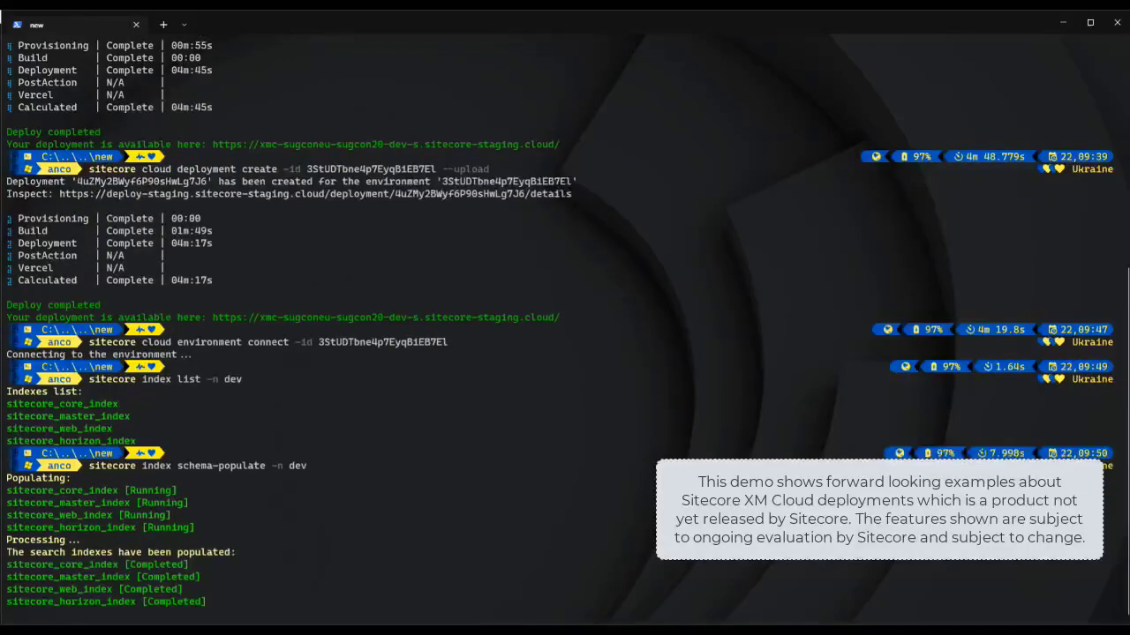
Step: List cloud projects with 'sitecore cloud project list', showing sugcon18, sugcon19 and sugcon20
type("s")
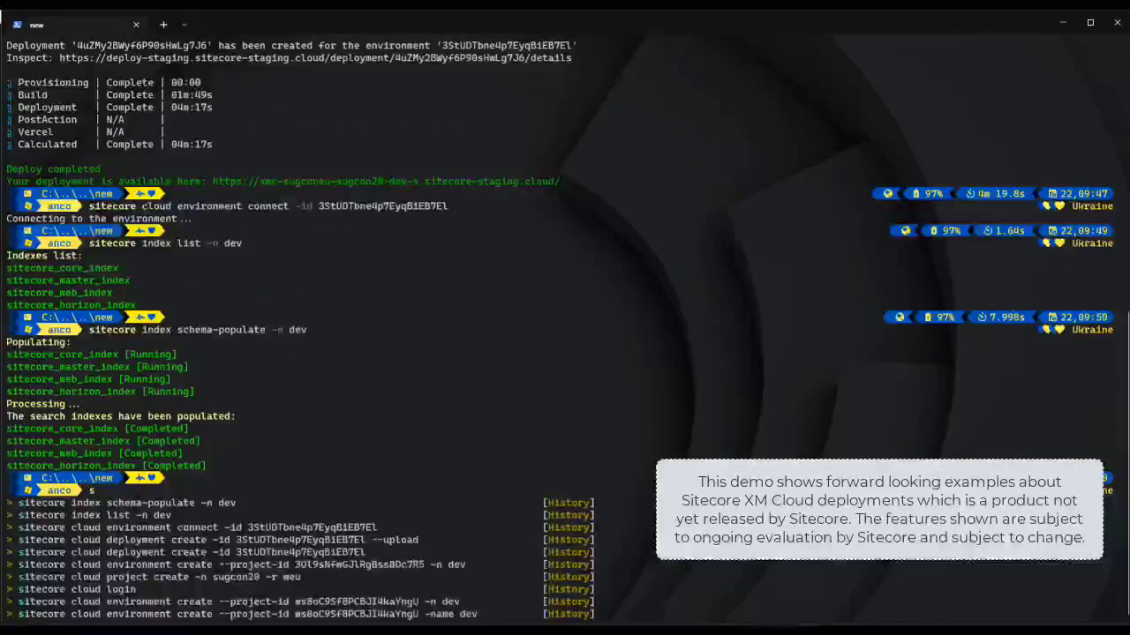
type("itecore project list")
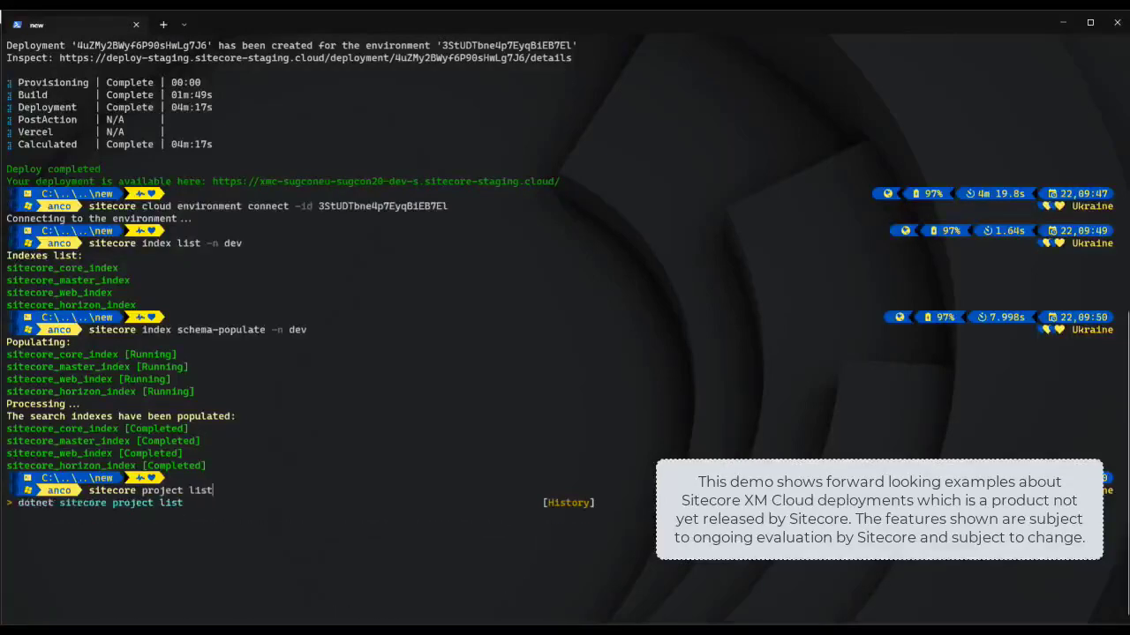
key("Return")
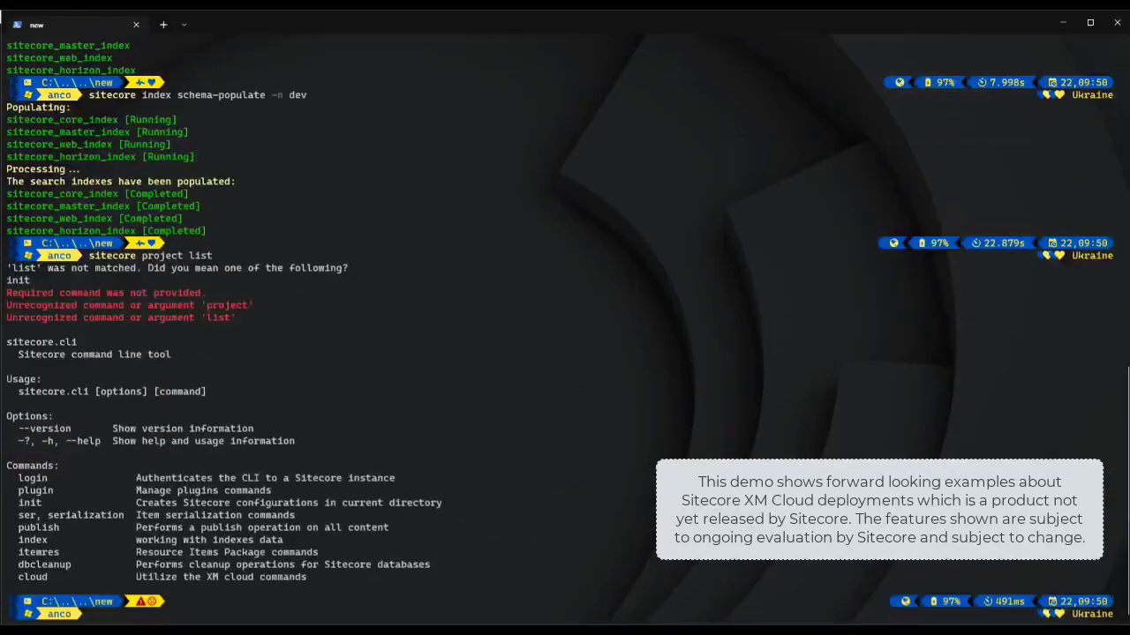
type("sitecore cloud project list")
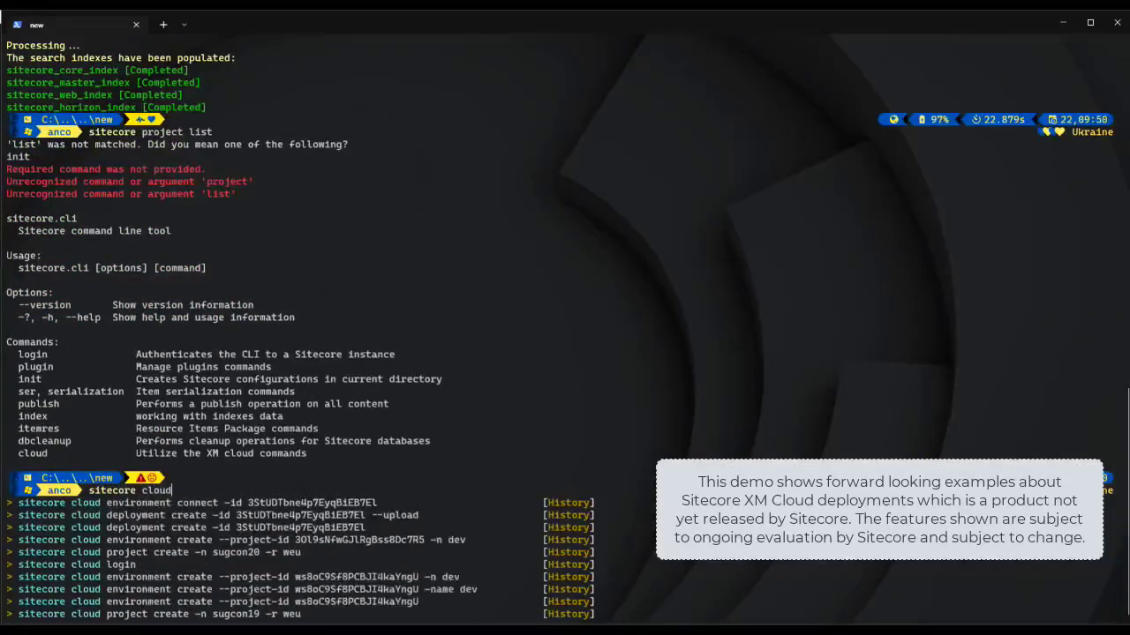
key("Return")
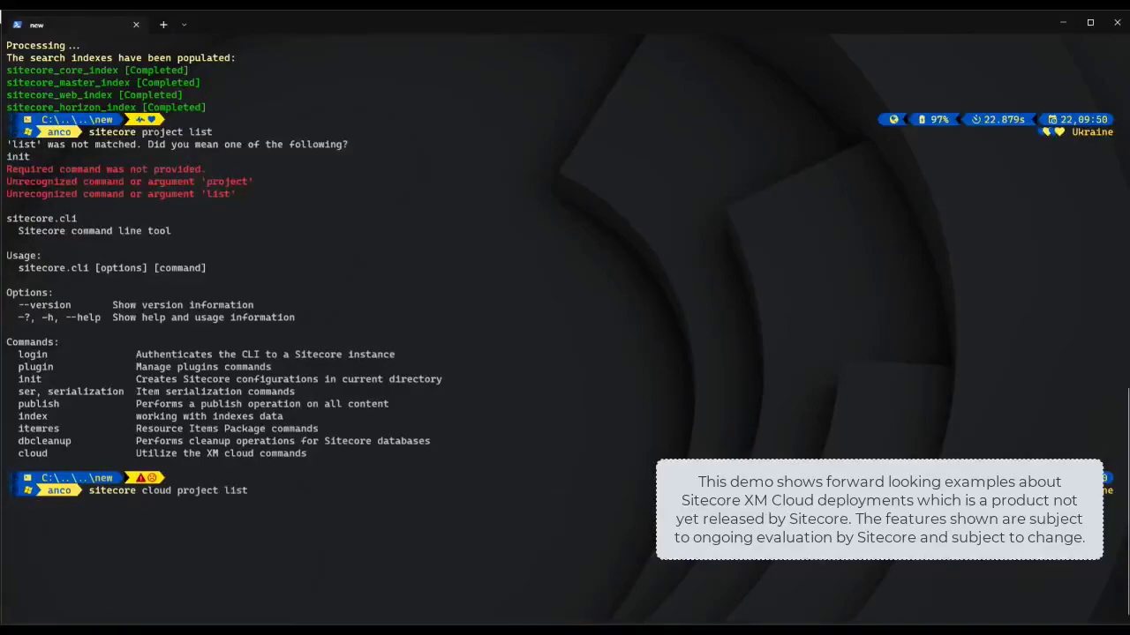
Step: Start typing 'sitecore cloud environment list' with the --project-id option, fixing typos
type("siteo")
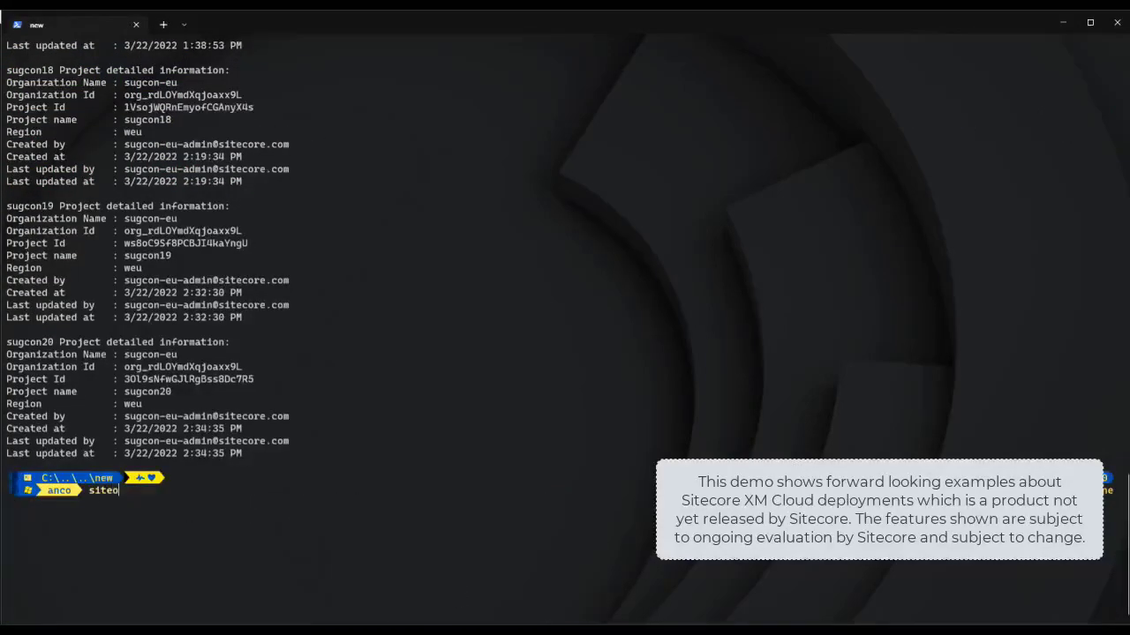
key("BackSpace")
type("core")
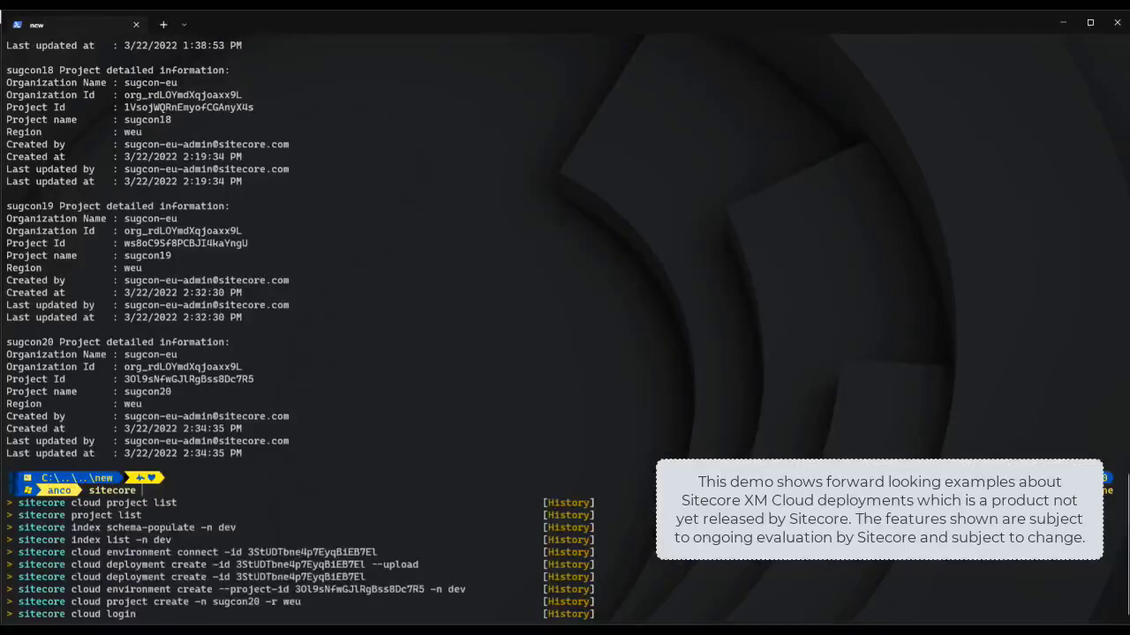
type(" cloud ")
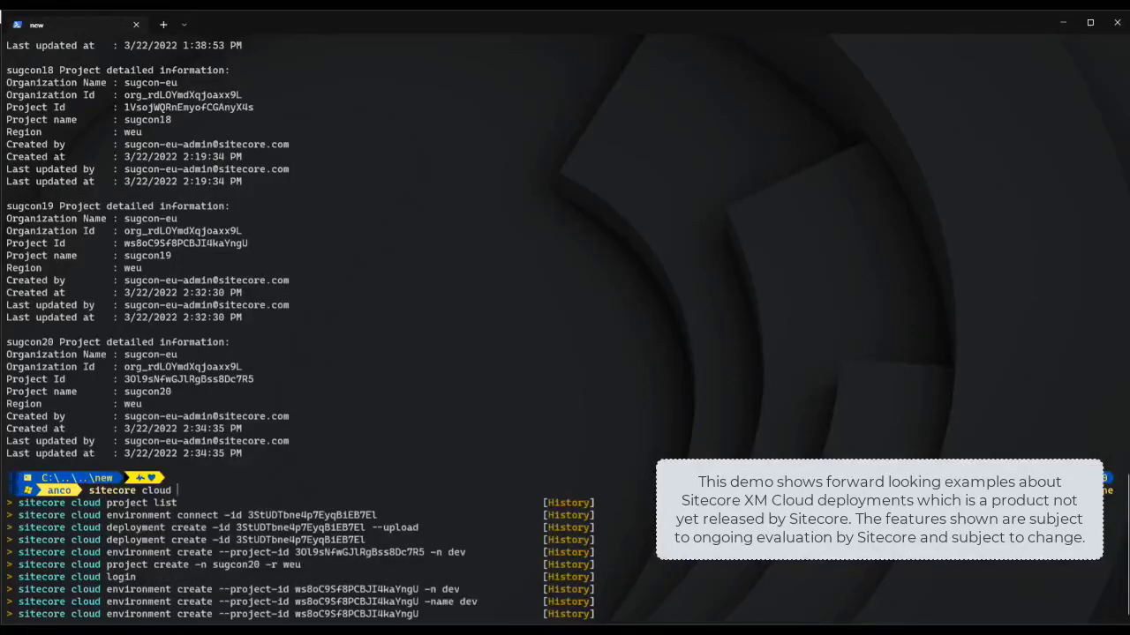
type("environme")
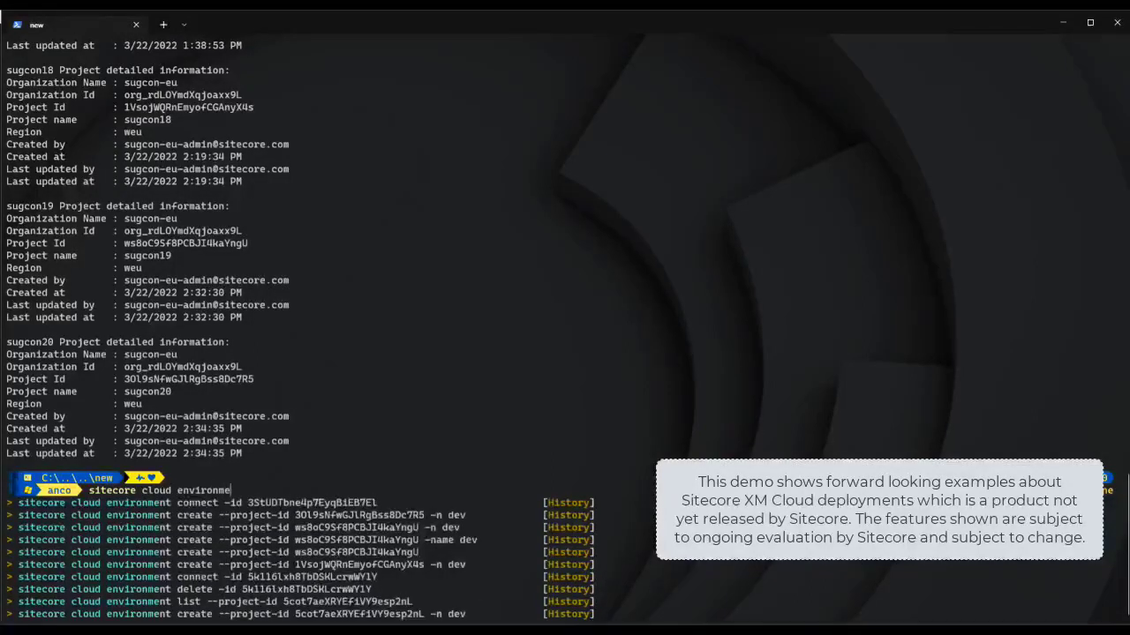
type("nt list --poroje")
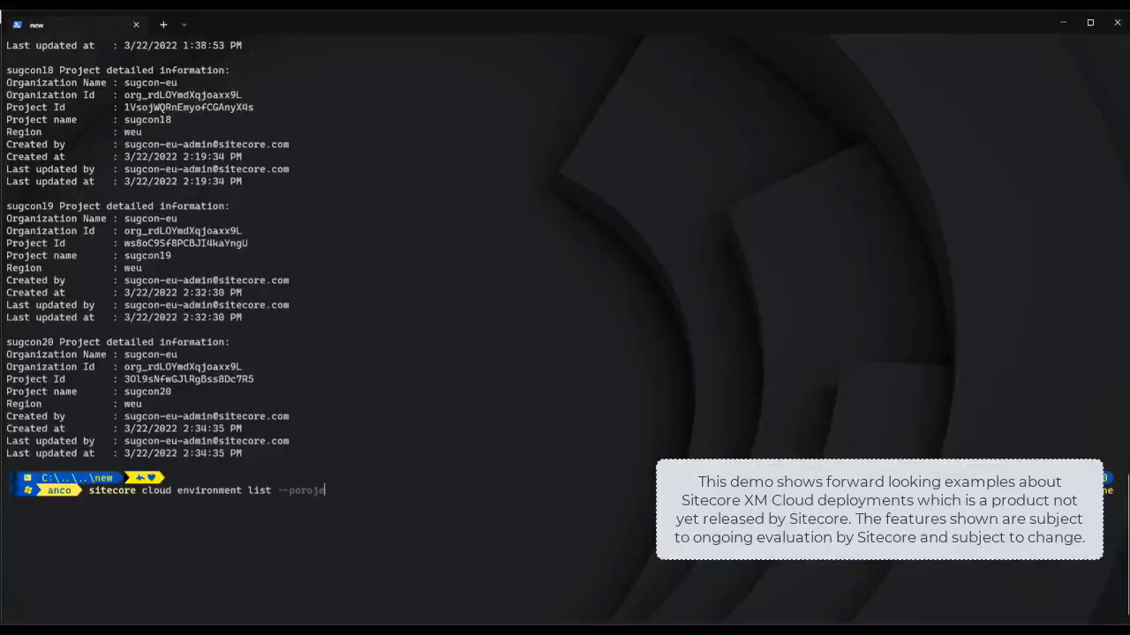
key("BackSpace")
key("BackSpace")
key("BackSpace")
key("BackSpace")
key("BackSpace")
Step: List the environments of project sugcon20 by pasting its Project Id after --project-id
type("roject-i")
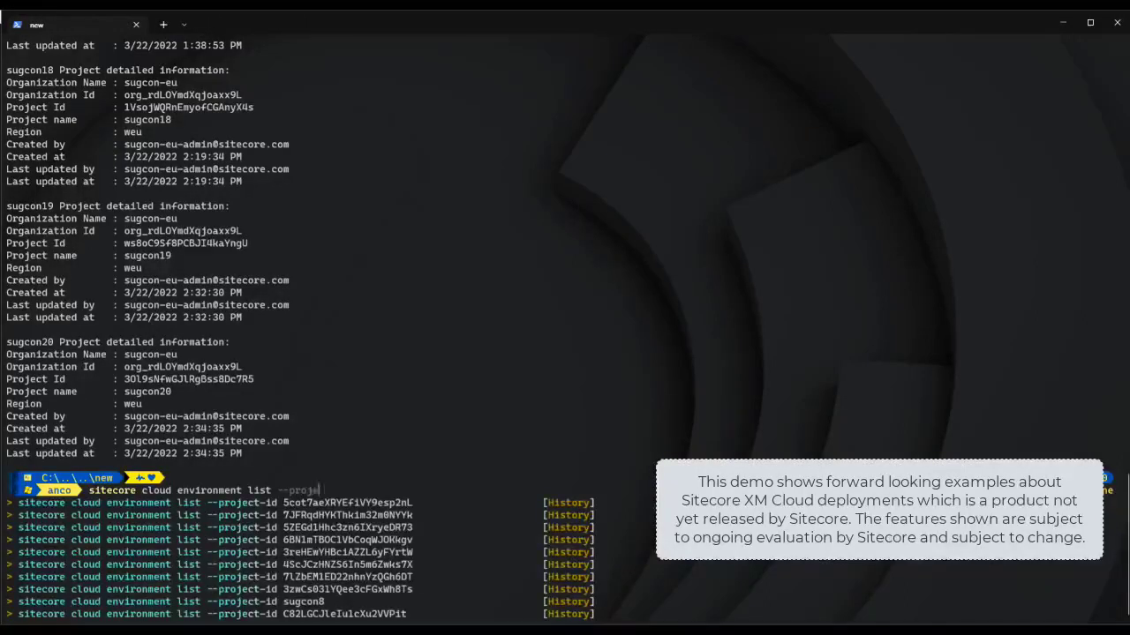
type("d")
double_click(190, 380)
key("ctrl+c")
key("ctrl+v")
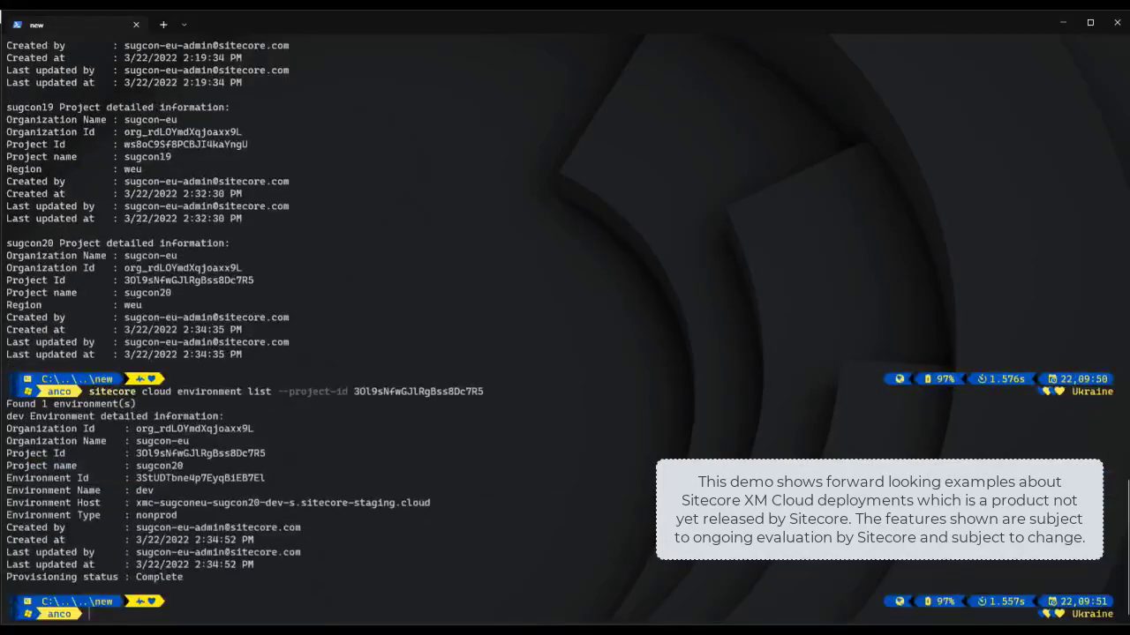
Step: Rerun the environment list with --json output and copy the dev environment's id
key("Up")
type("--json")
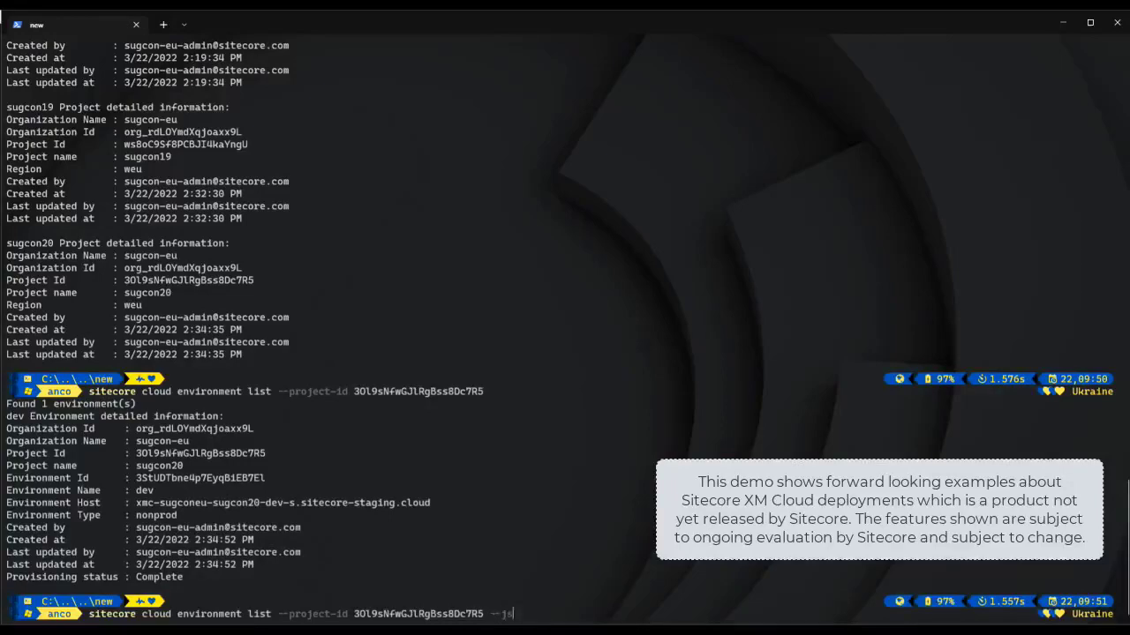
key("Return")
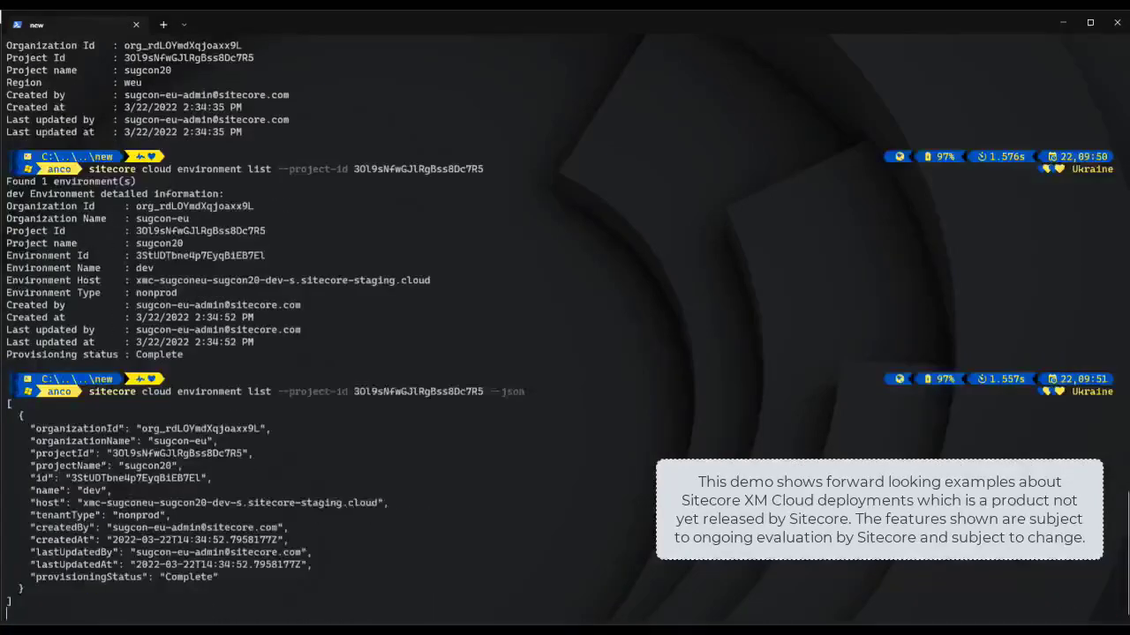
key("Up")
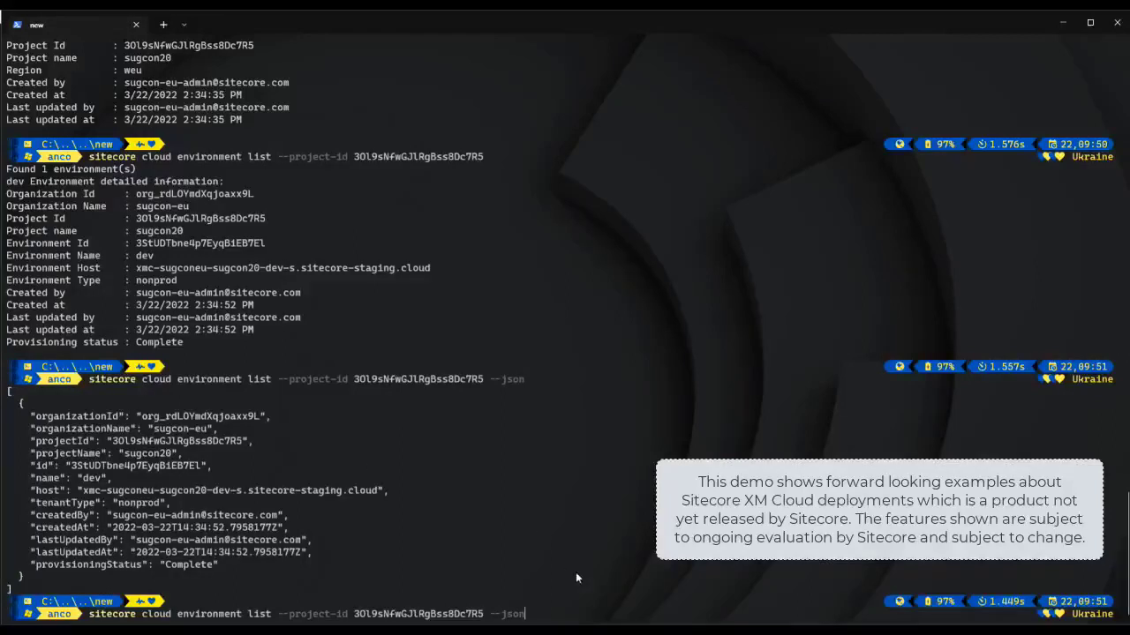
double_click(138, 466)
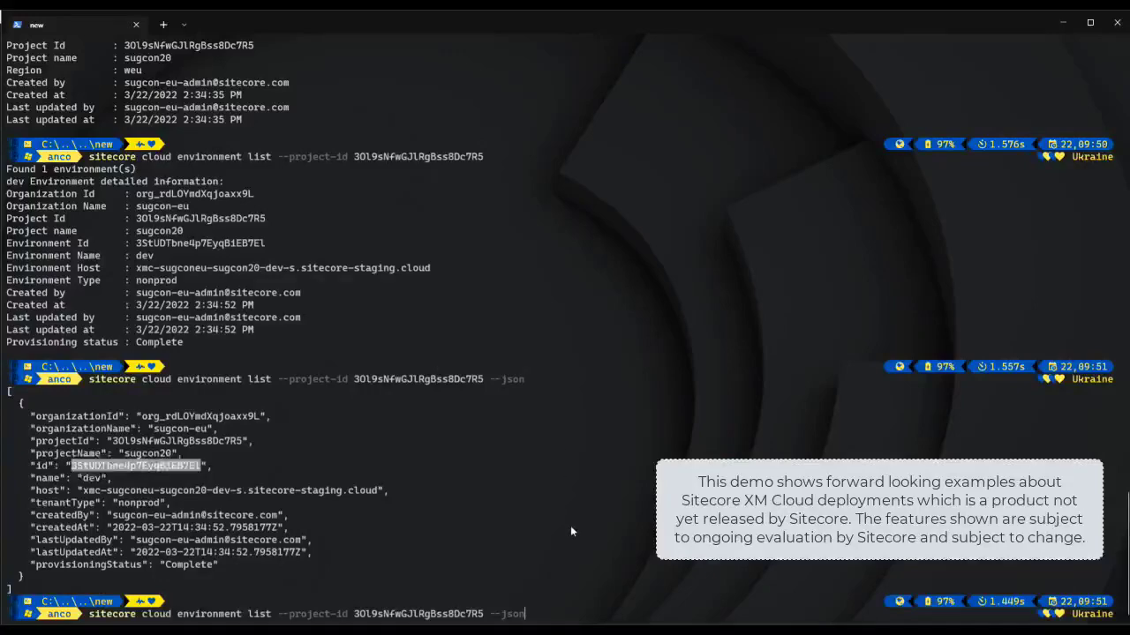
key("ctrl+c")
Step: Attempt 'sitecore cloud environment delete' on the dev environment, answer n to cancel, and enter 'sitecore cloud deployment --help'
key("Escape")
type("si")
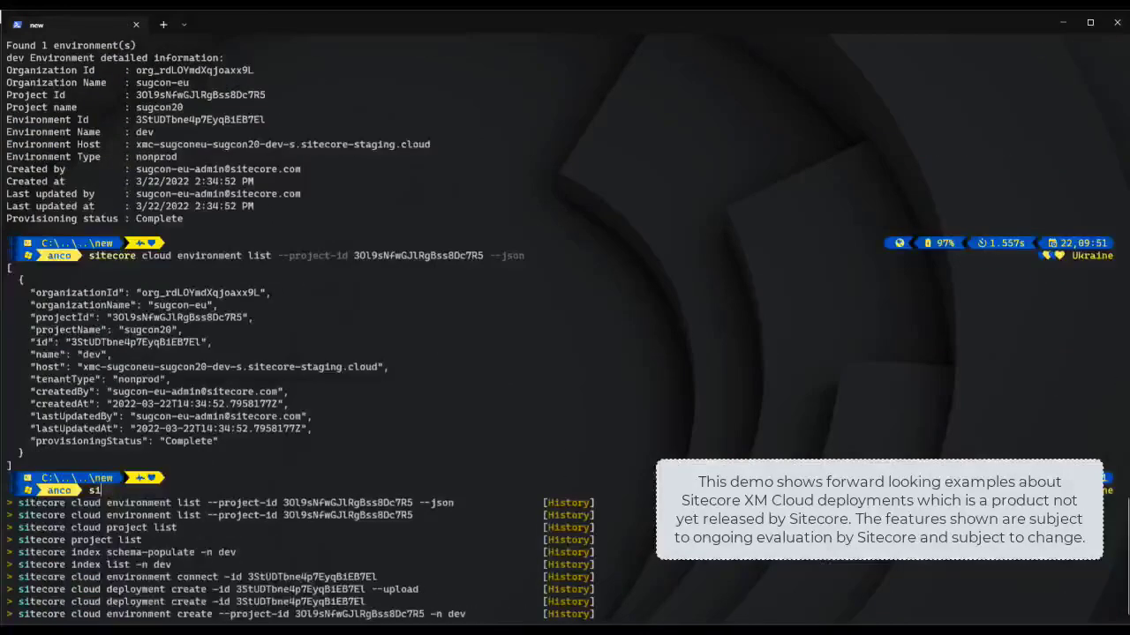
type("tecore cloud e")
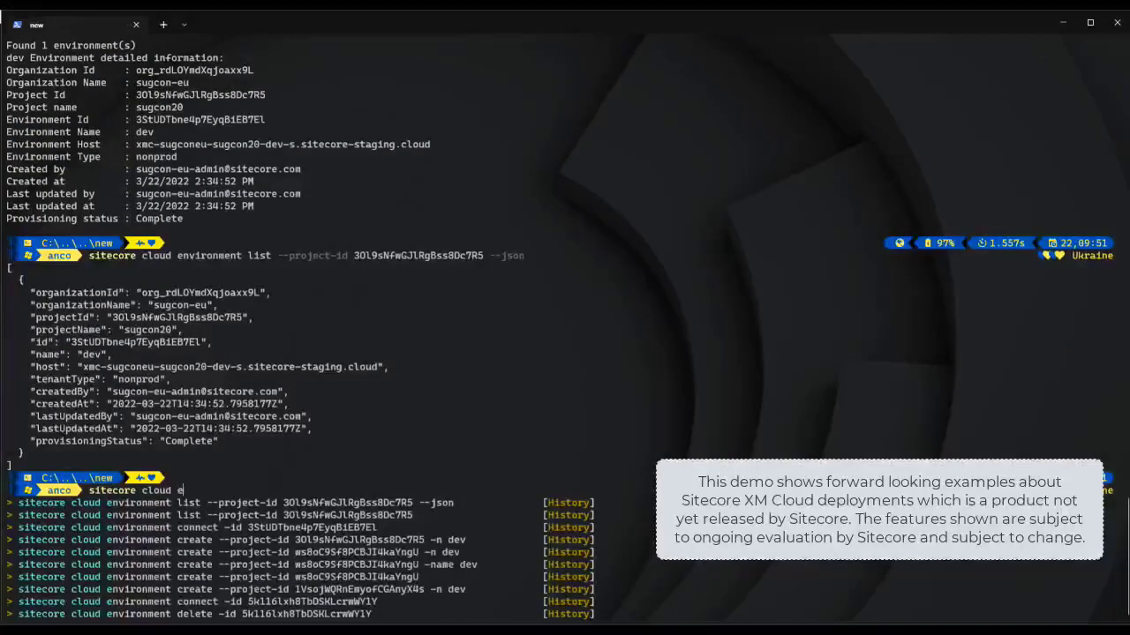
type("nvironment d")
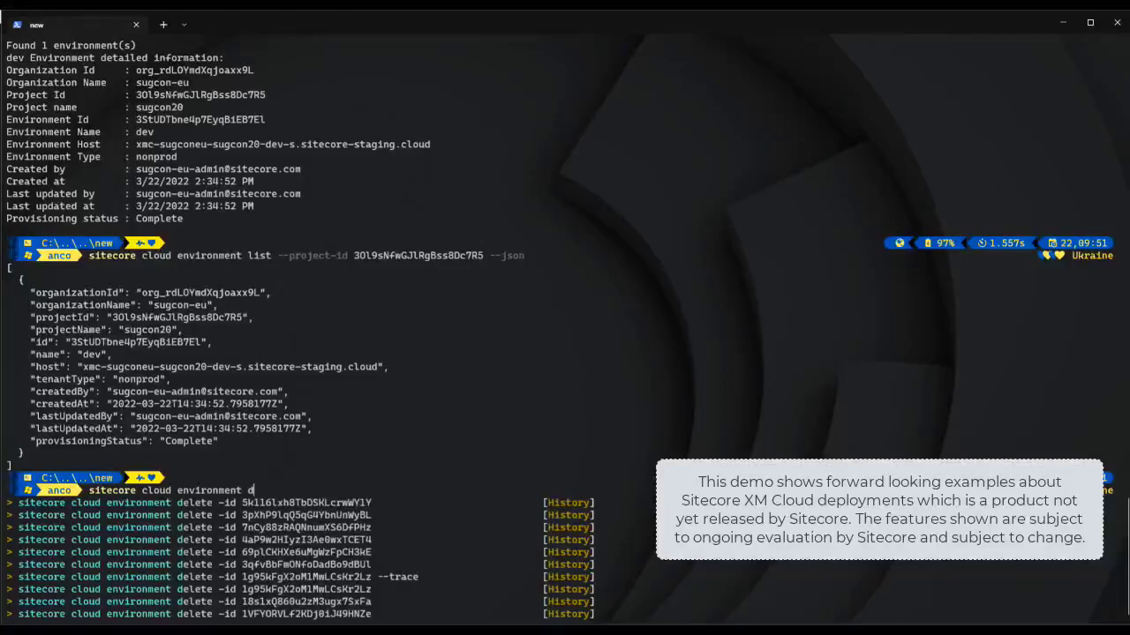
type("elete -id")
key("ctrl+v")
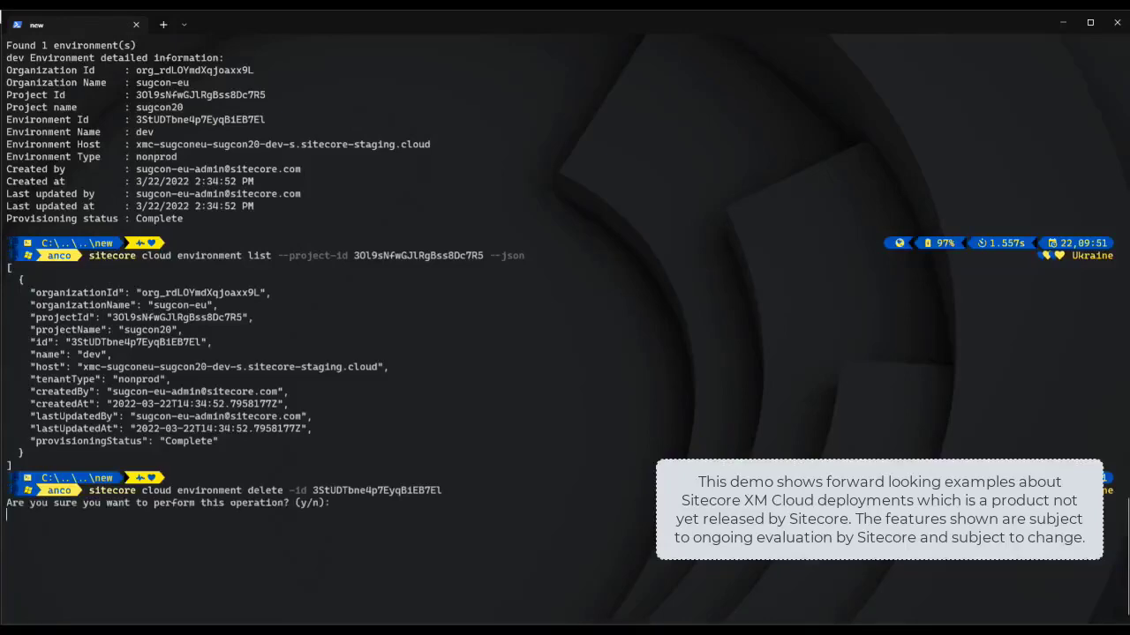
type("n")
key("Return")
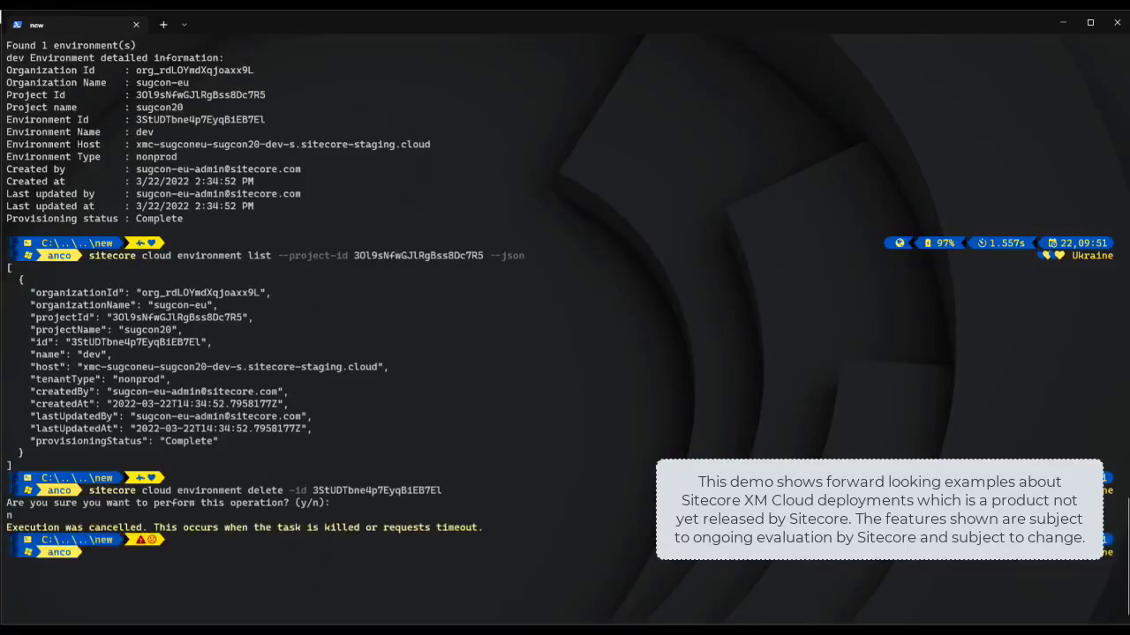
type("sitecore clo")
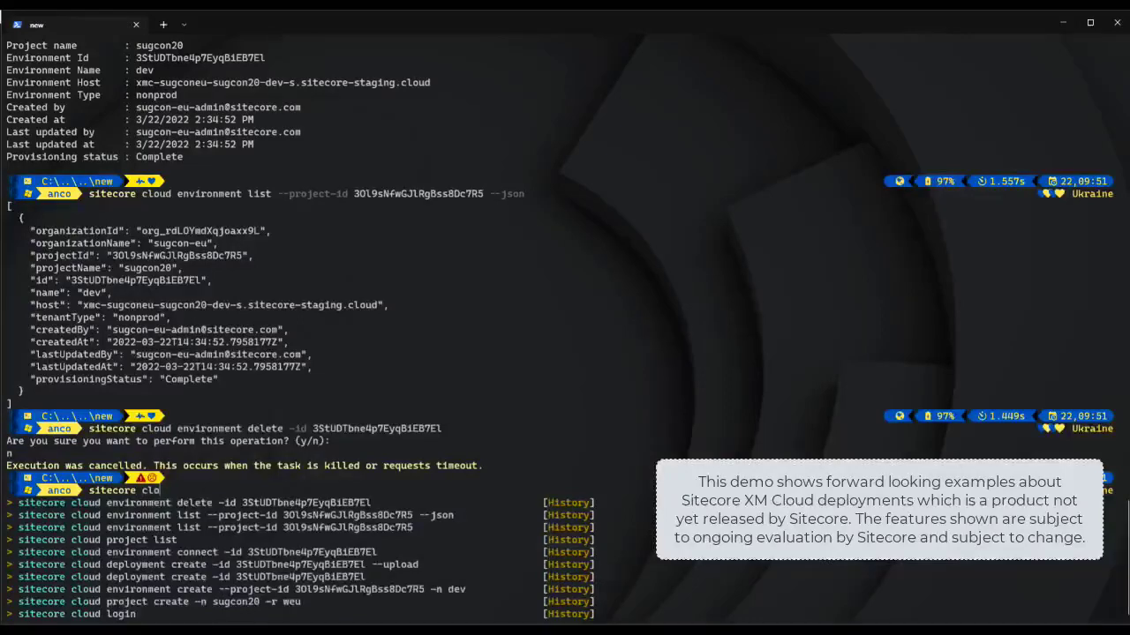
type("ud deployment")
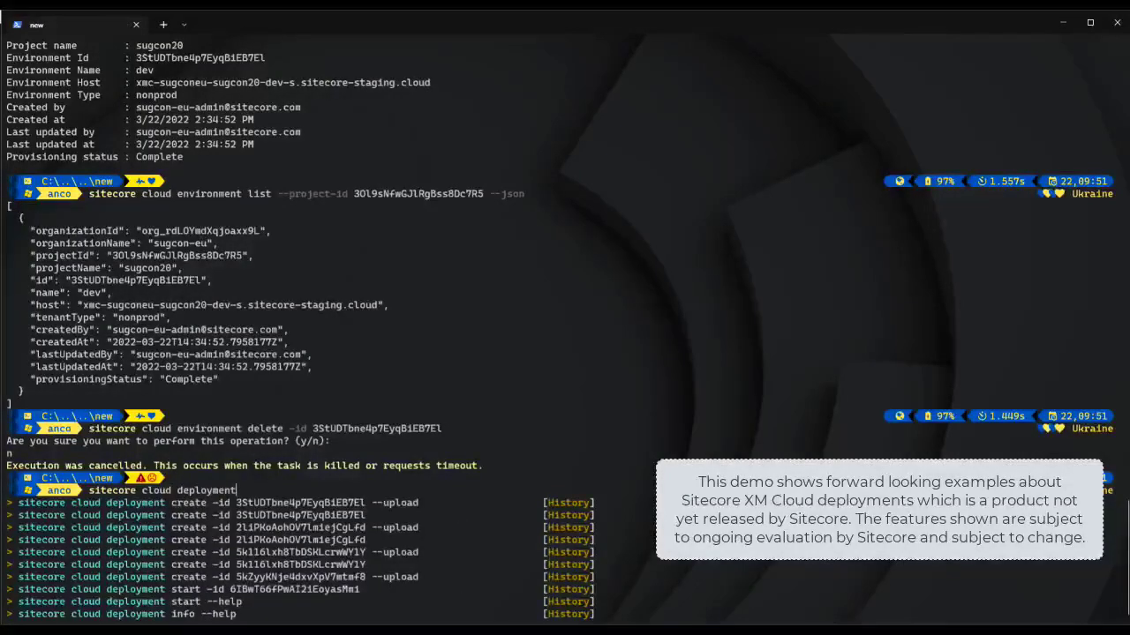
type(" --help")
Step: Show deployment help, then run 'sitecore cloud deployment list' for the dev environment, showing two Complete deployments
key("Return")
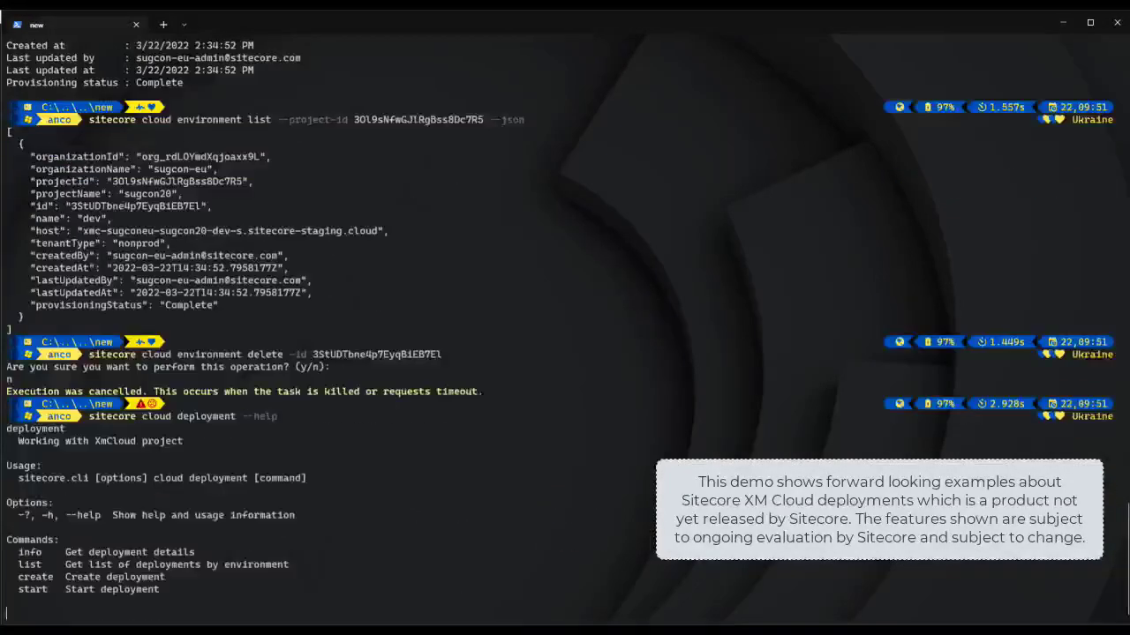
type("siteco")
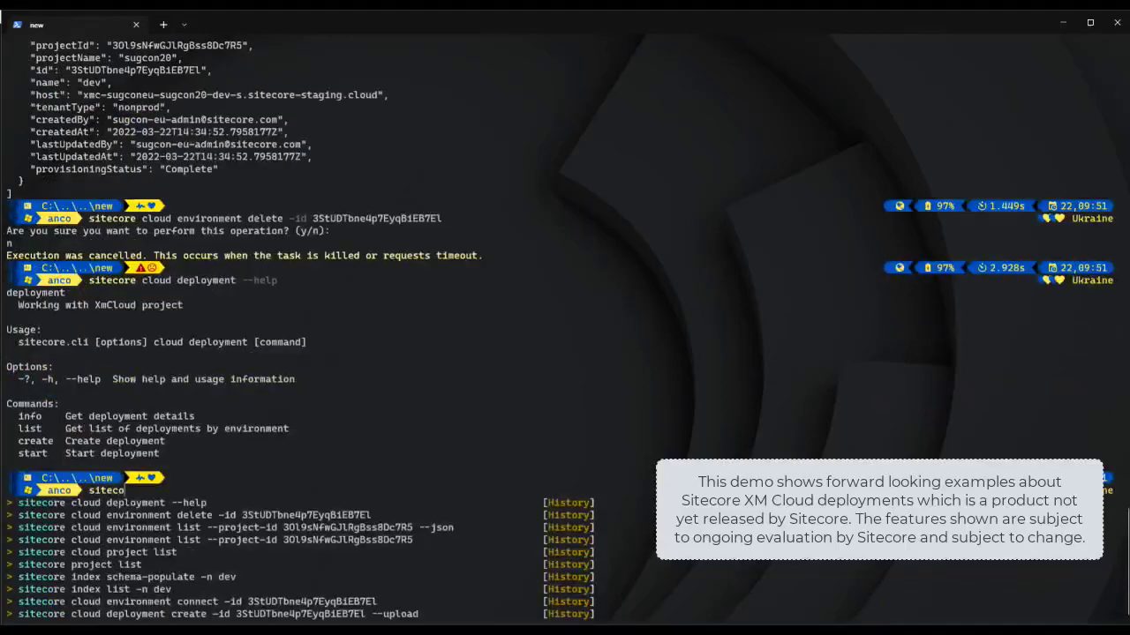
type("re cloud ")
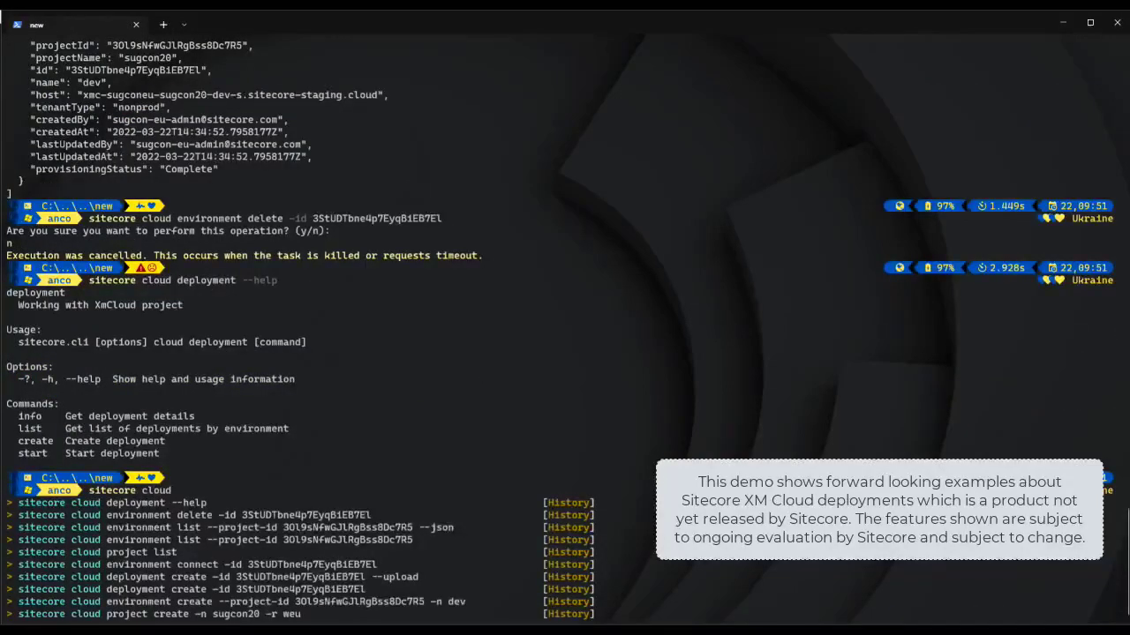
type("deployment ")
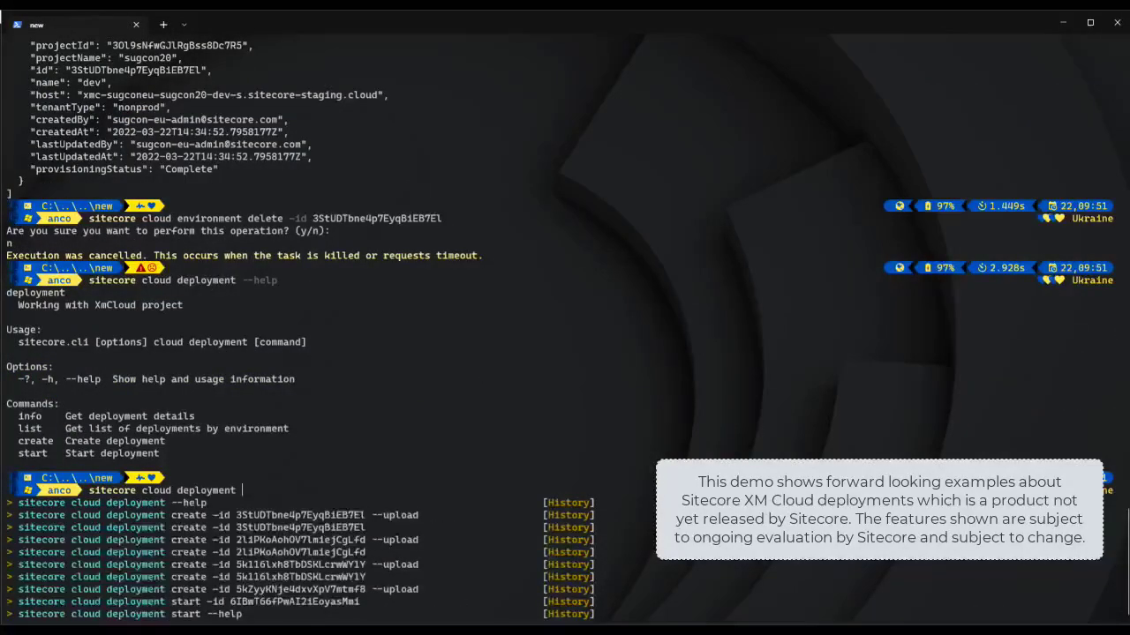
type("list -id")
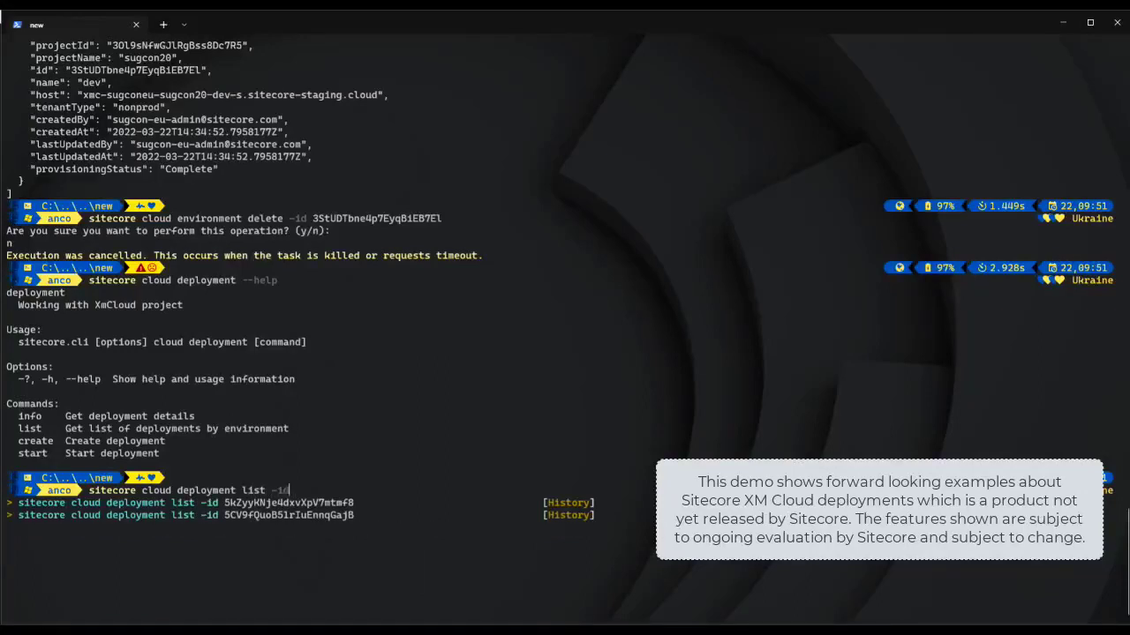
key("ctrl+v")
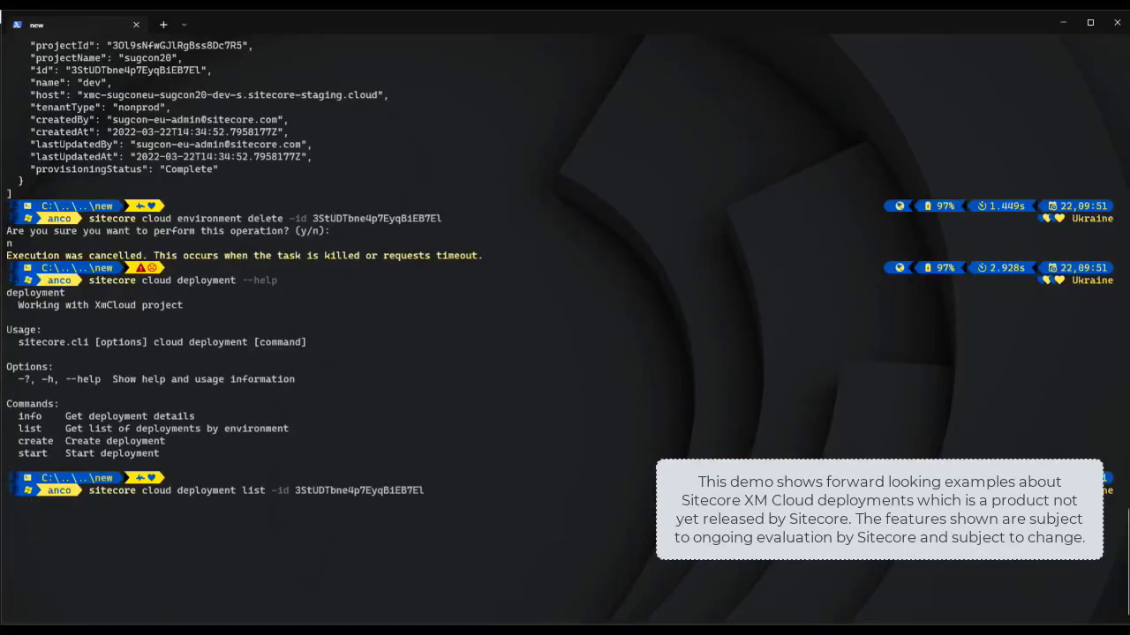
key("Return")
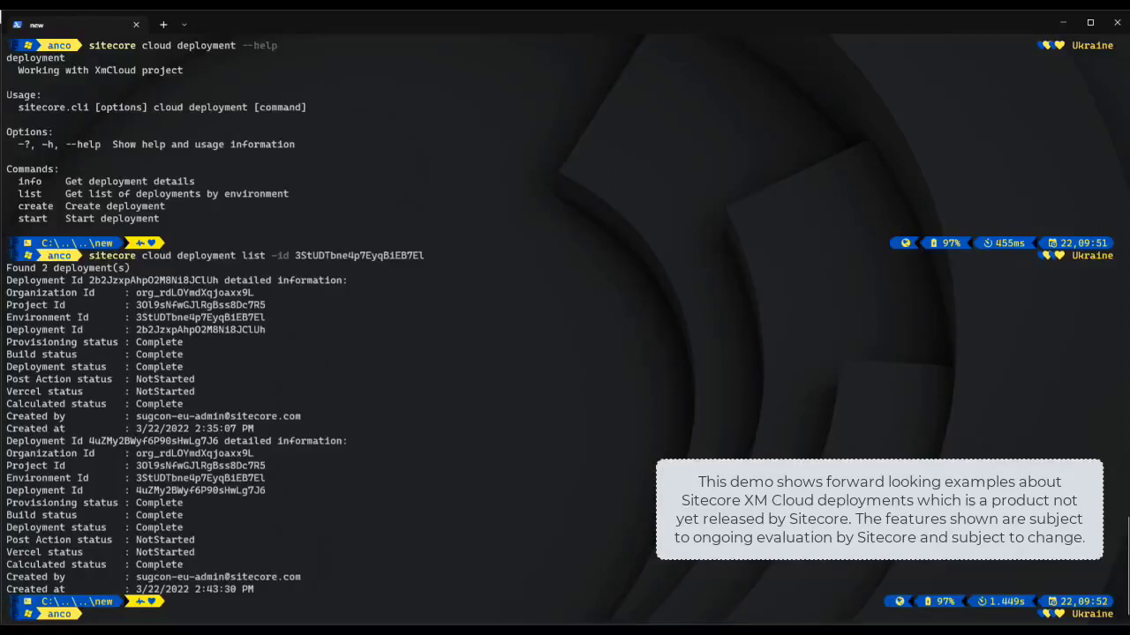
type("sitec")
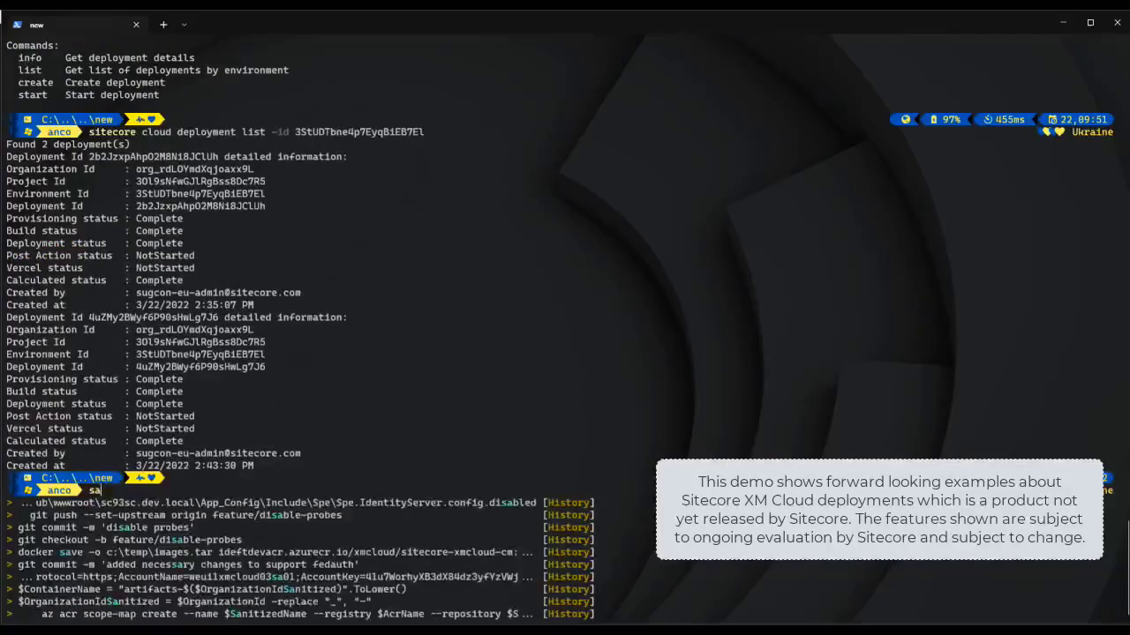
type("ore cloud")
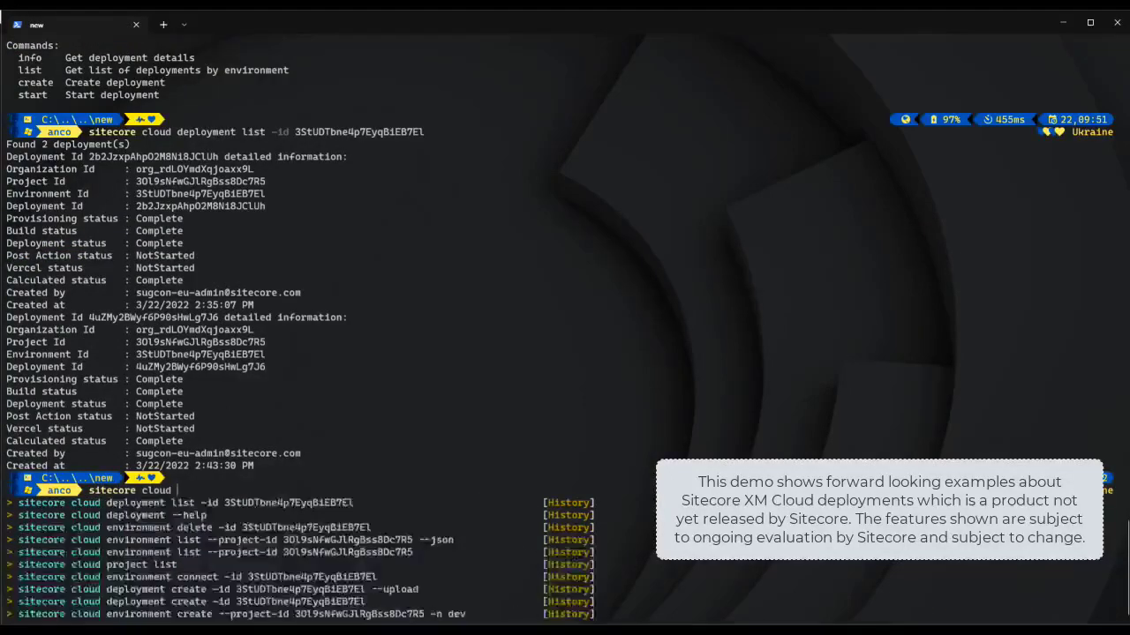